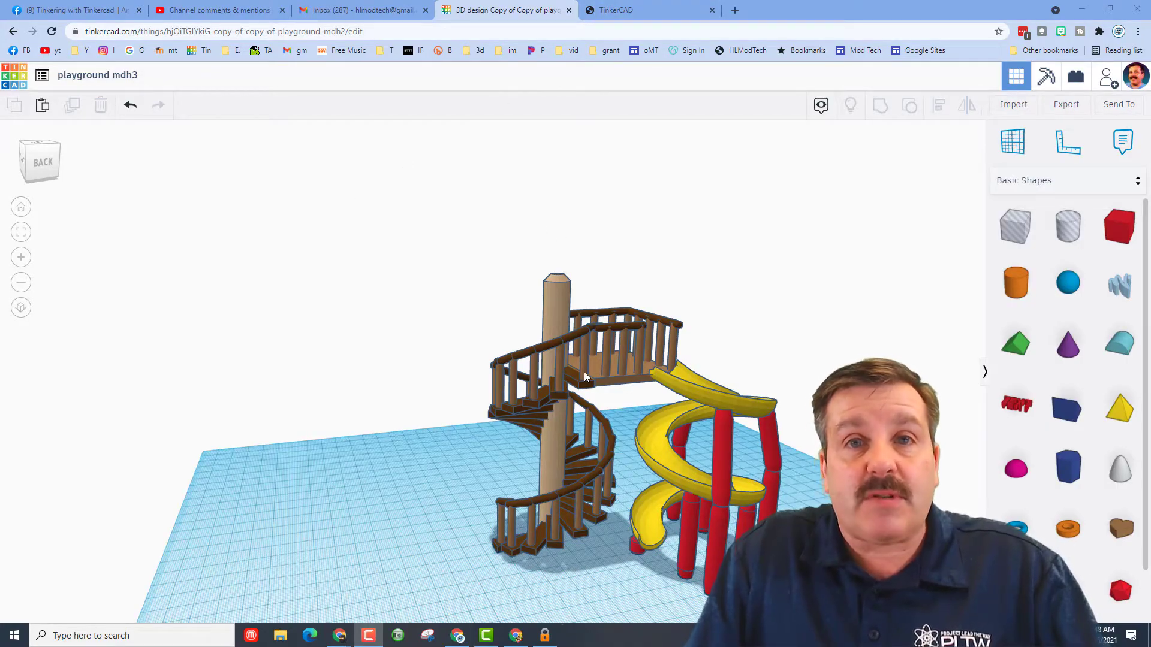
# Open the Tinkercad Playground lesson page on the HLModTech website, and return to the playground design
pyautogui.click(641, 12)
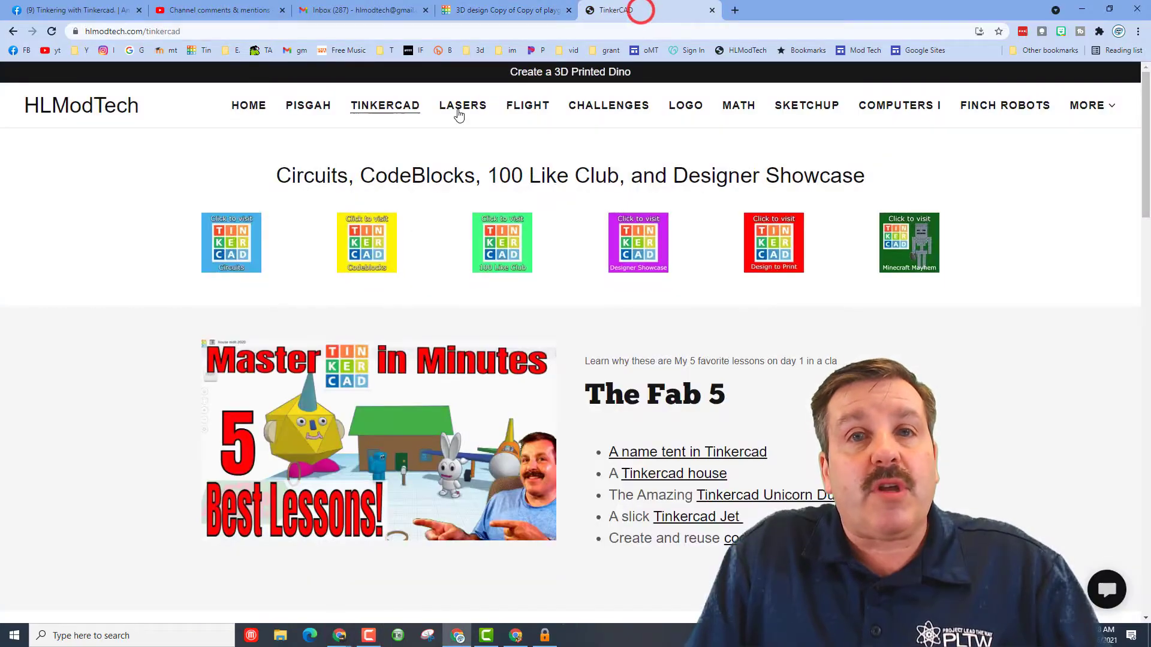
pyautogui.scroll(-10, 563, 333)
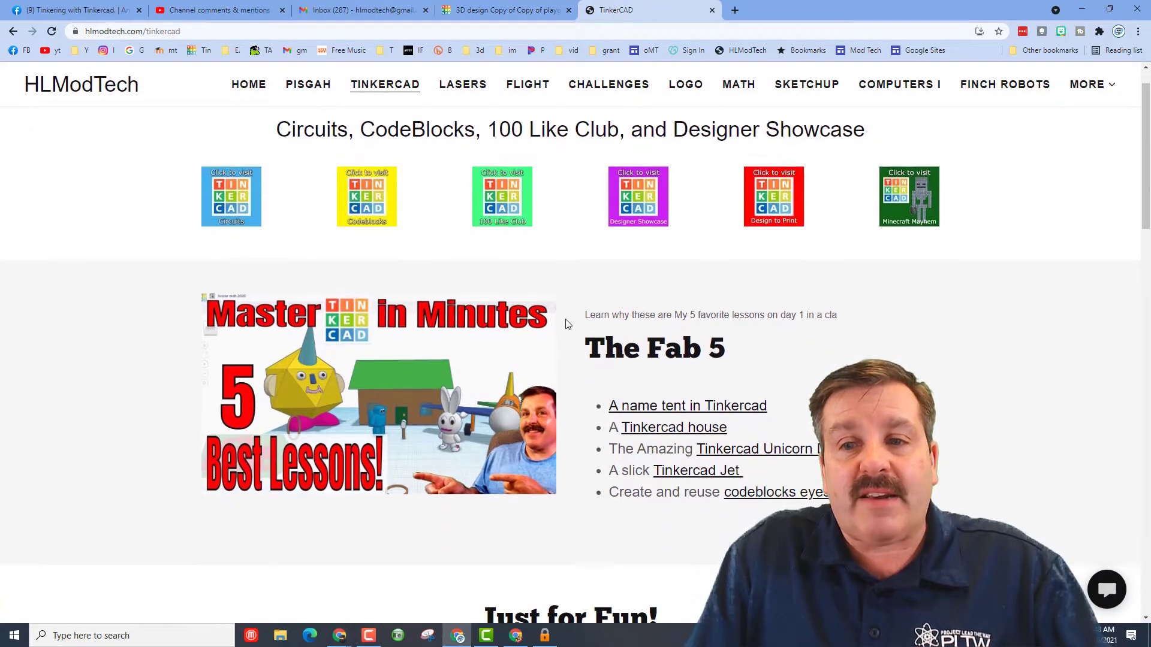
pyautogui.scroll(-5, 563, 314)
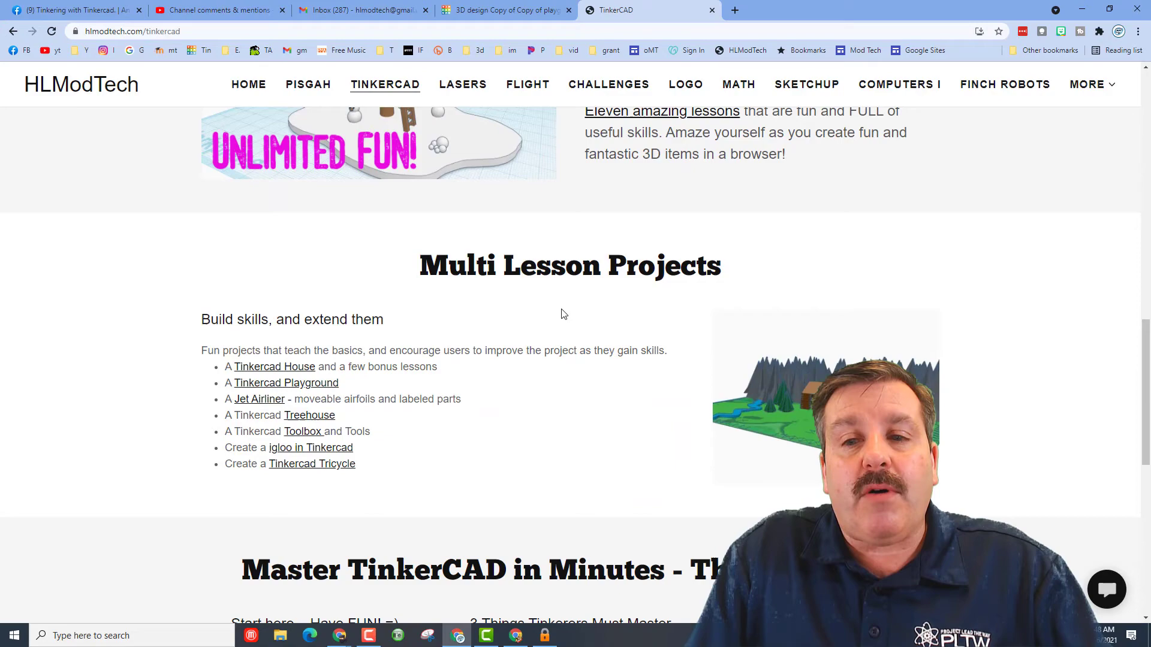
pyautogui.click(302, 381)
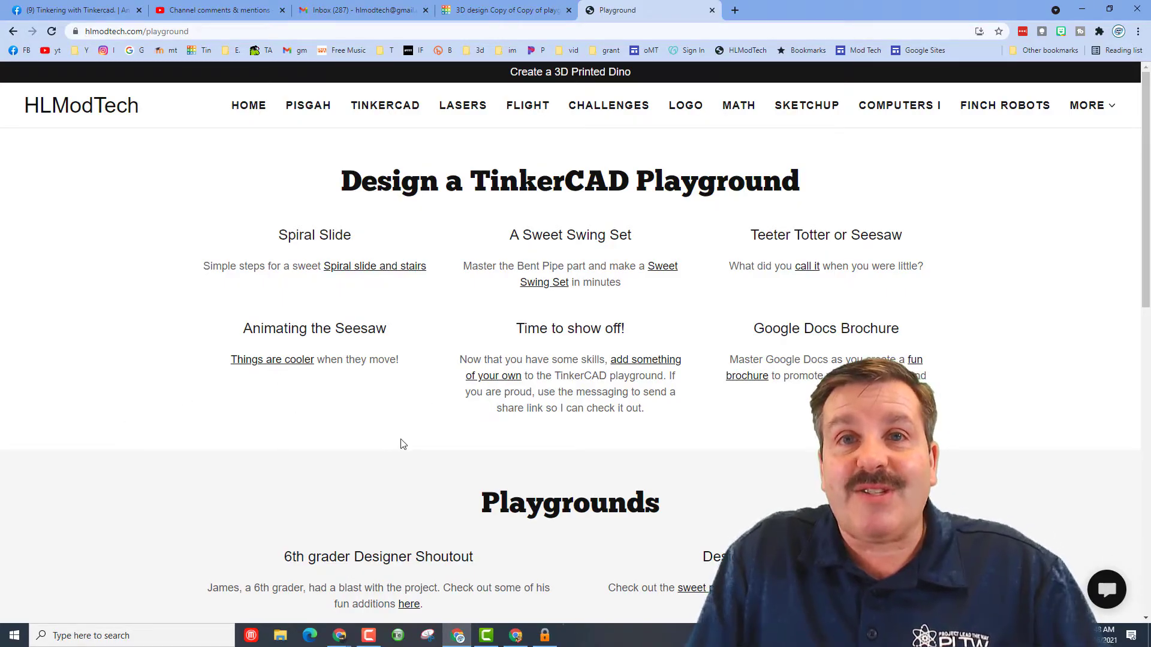
pyautogui.click(488, 12)
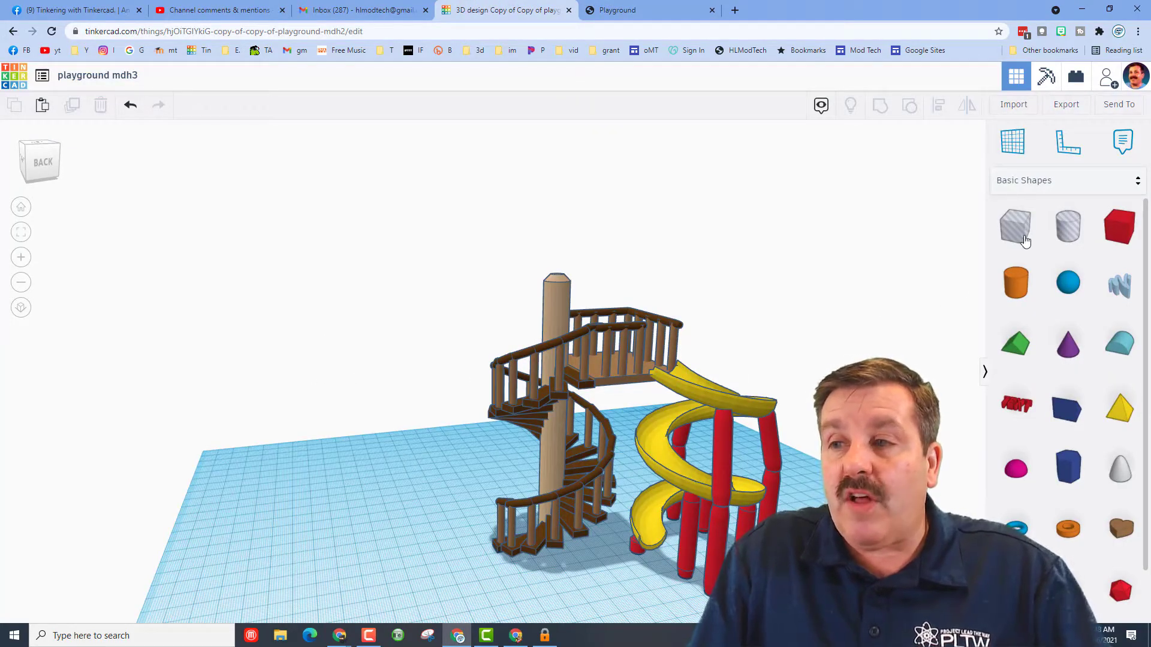
# Place a red solid box on the empty workplane area in front of the spiral stairs and focus on it
pyautogui.moveTo(871, 316); pyautogui.dragTo(532, 555, button='right')
pyautogui.moveTo(644, 444); pyautogui.dragTo(830, 356, button='right')
pyautogui.moveTo(1118, 239); pyautogui.dragTo(402, 400)
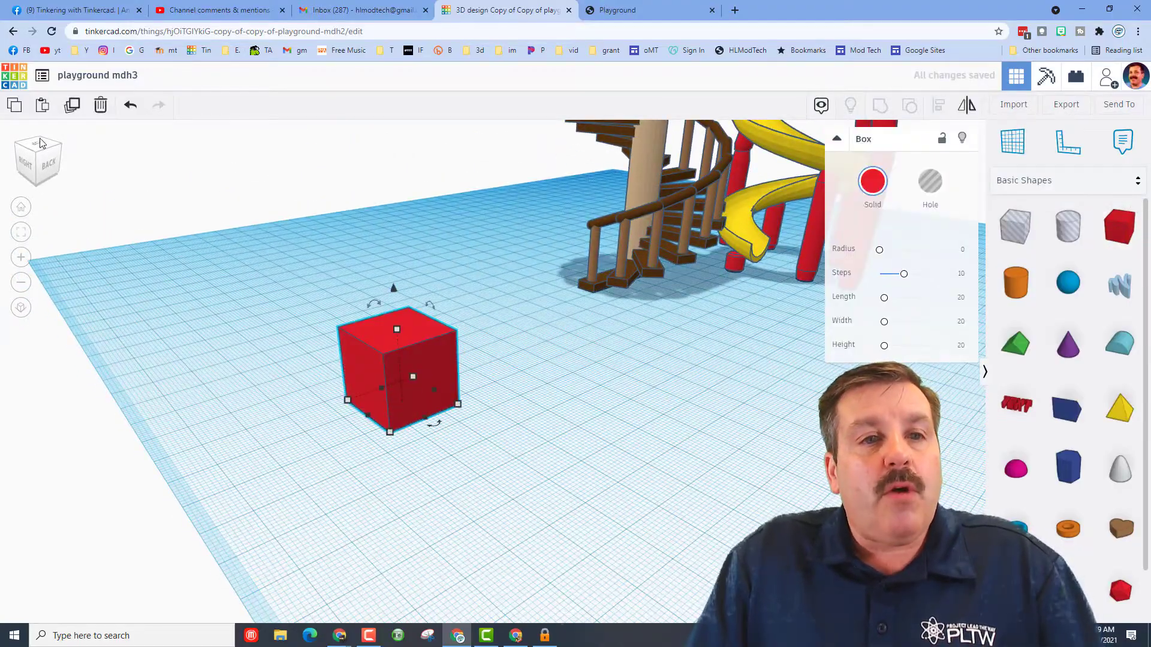
pyautogui.click(37, 157)
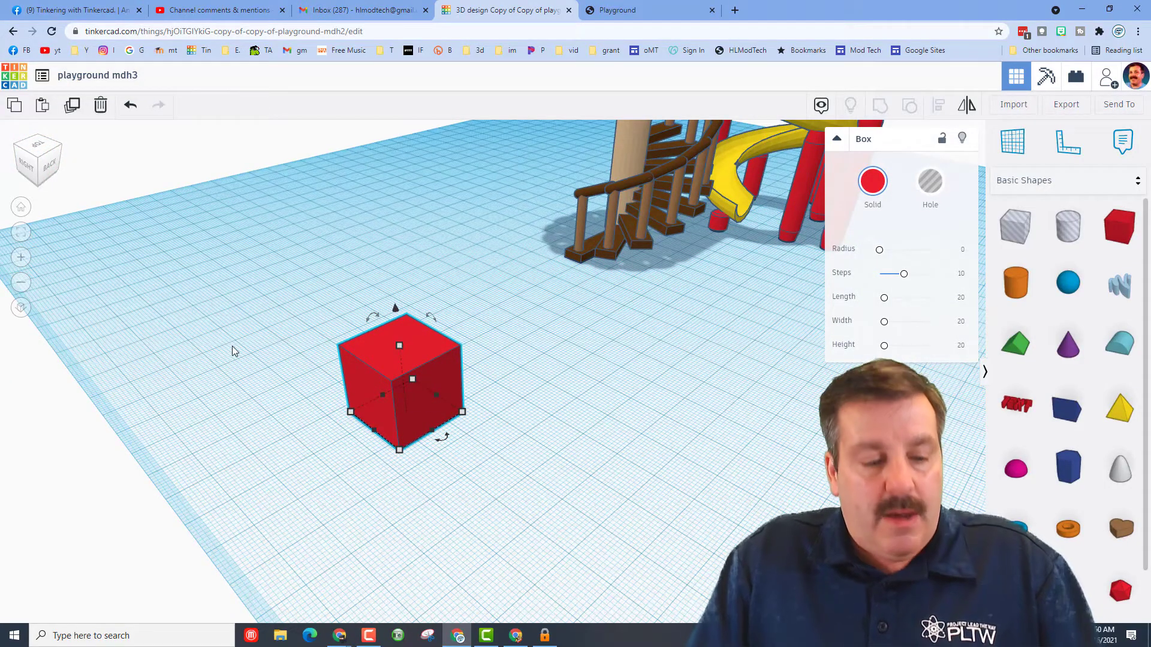
pyautogui.press('f')
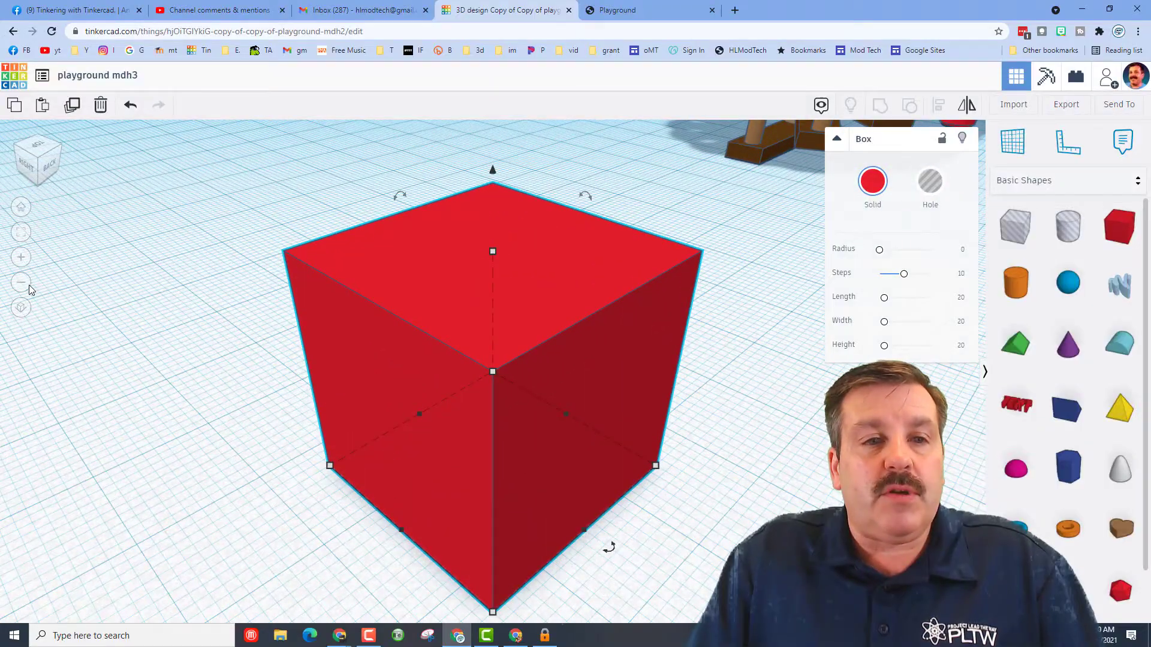
pyautogui.click(26, 286)
pyautogui.click(26, 290)
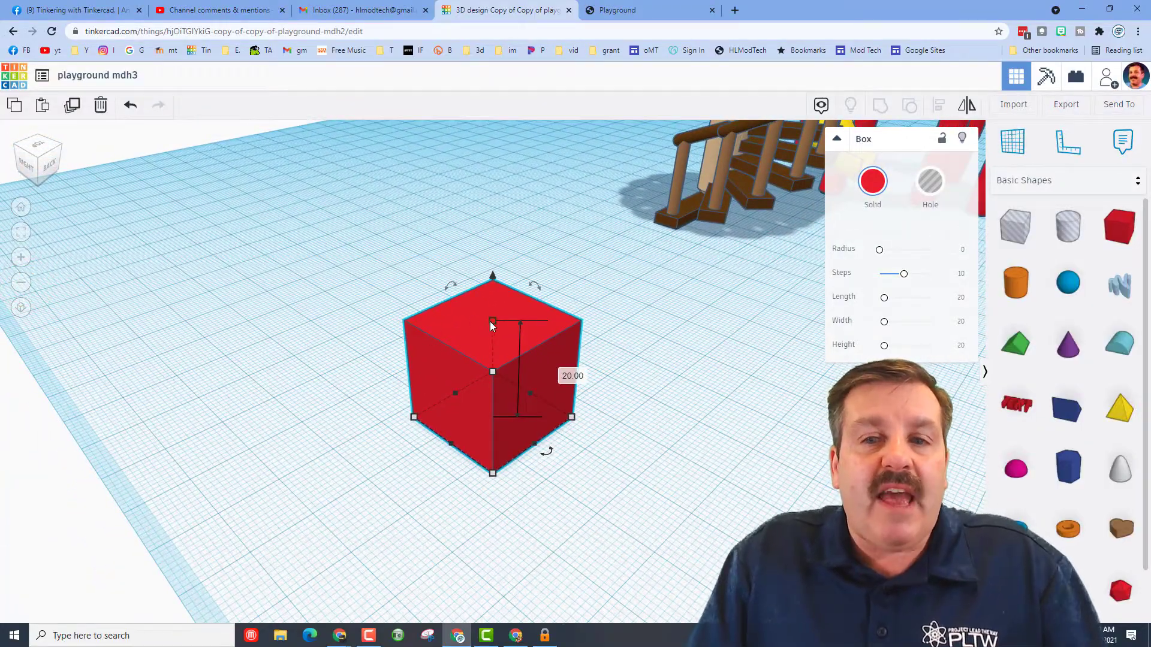
# Set the box's height to 3 mm and its corner radius to 2
pyautogui.click(560, 372)
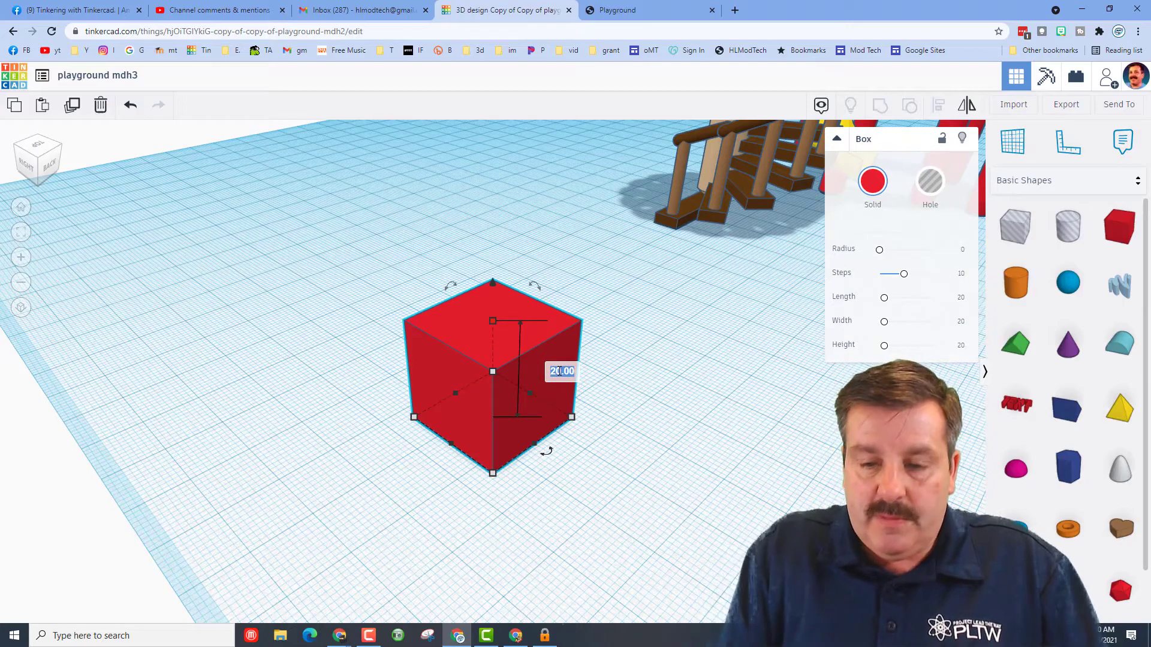
pyautogui.write('3')
pyautogui.press('Return')
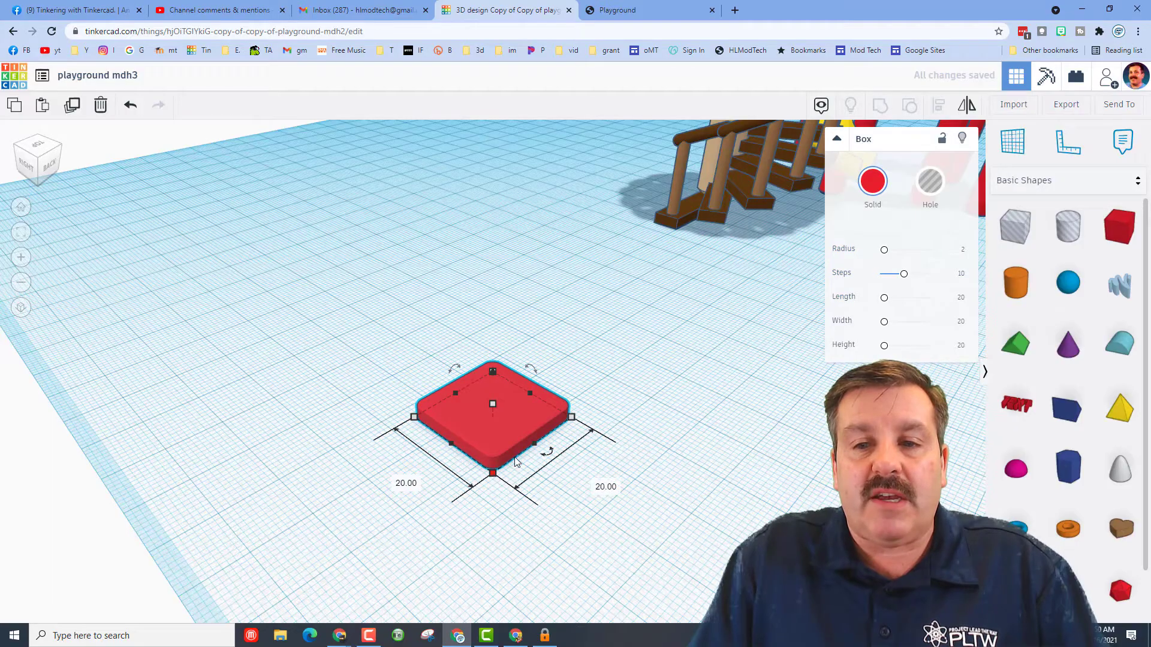
# Resize the flattened box into a board 100 mm long and 15 mm wide
pyautogui.moveTo(531, 447); pyautogui.dragTo(590, 495)
pyautogui.click(429, 514)
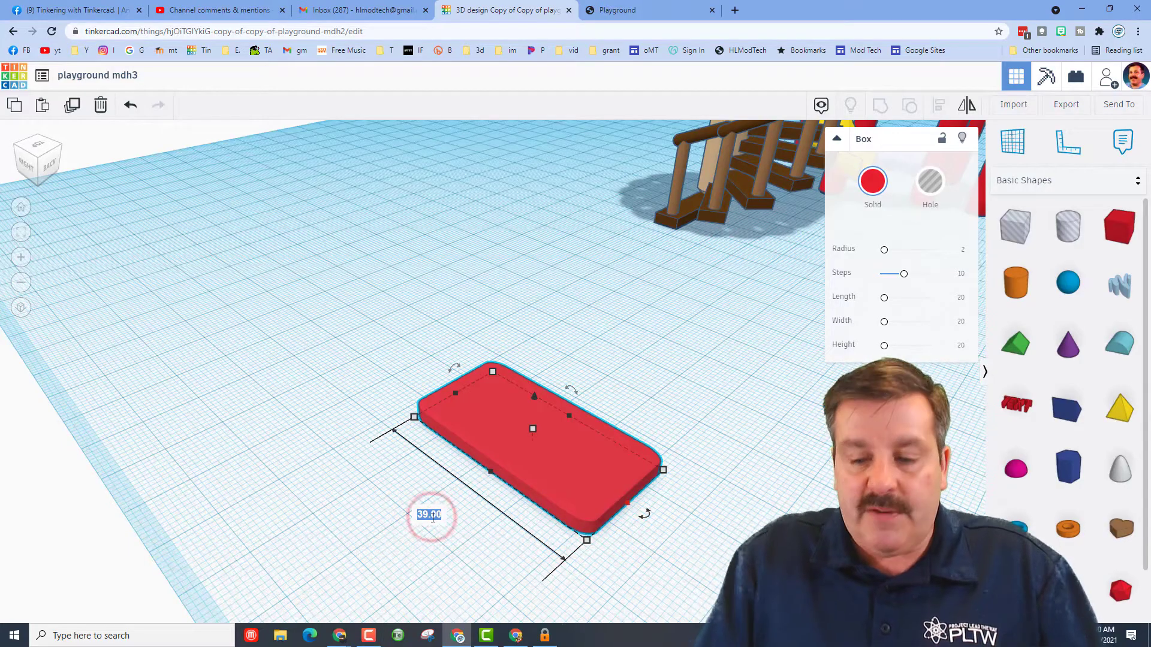
pyautogui.write('100')
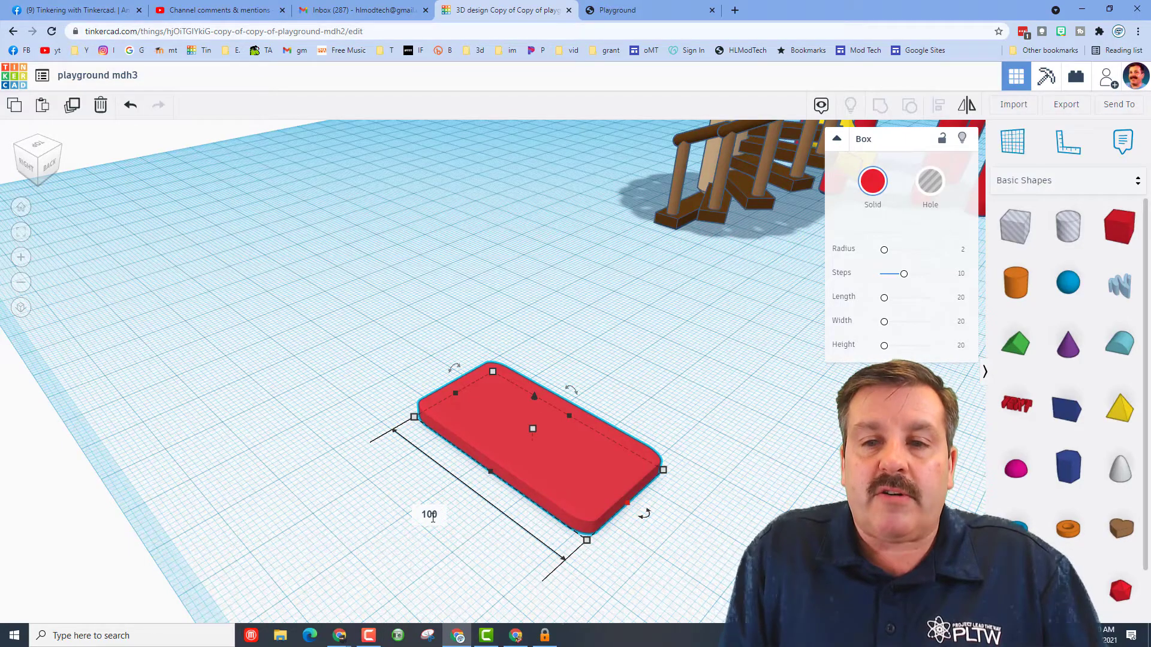
pyautogui.press('Return')
pyautogui.press('f')
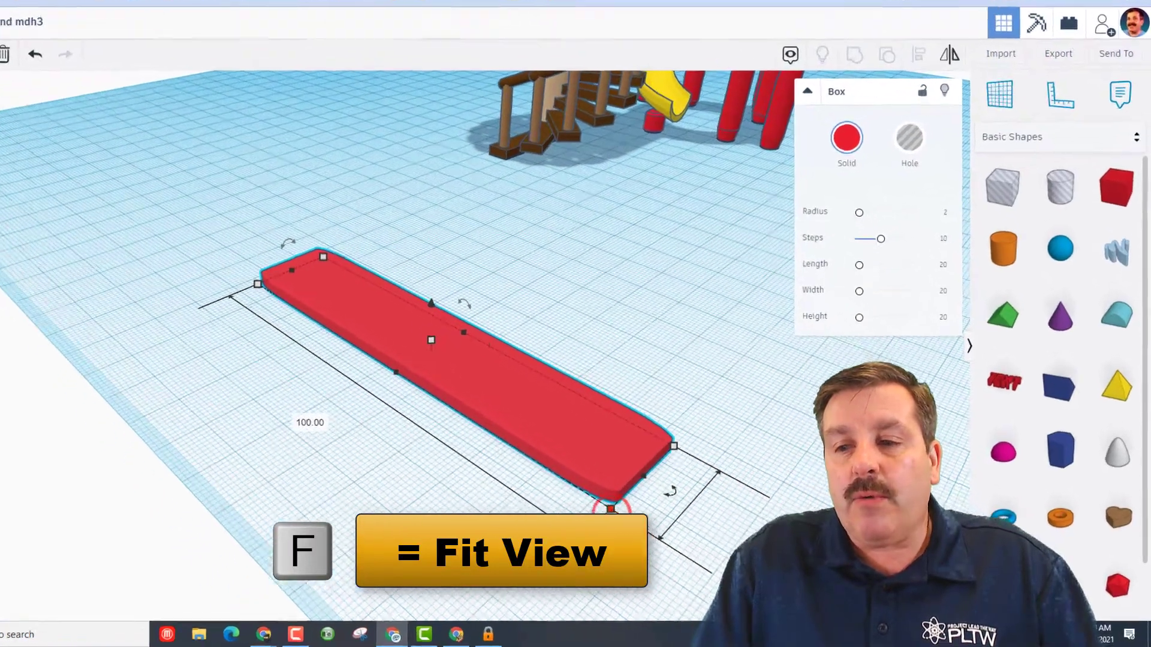
pyautogui.click(803, 564)
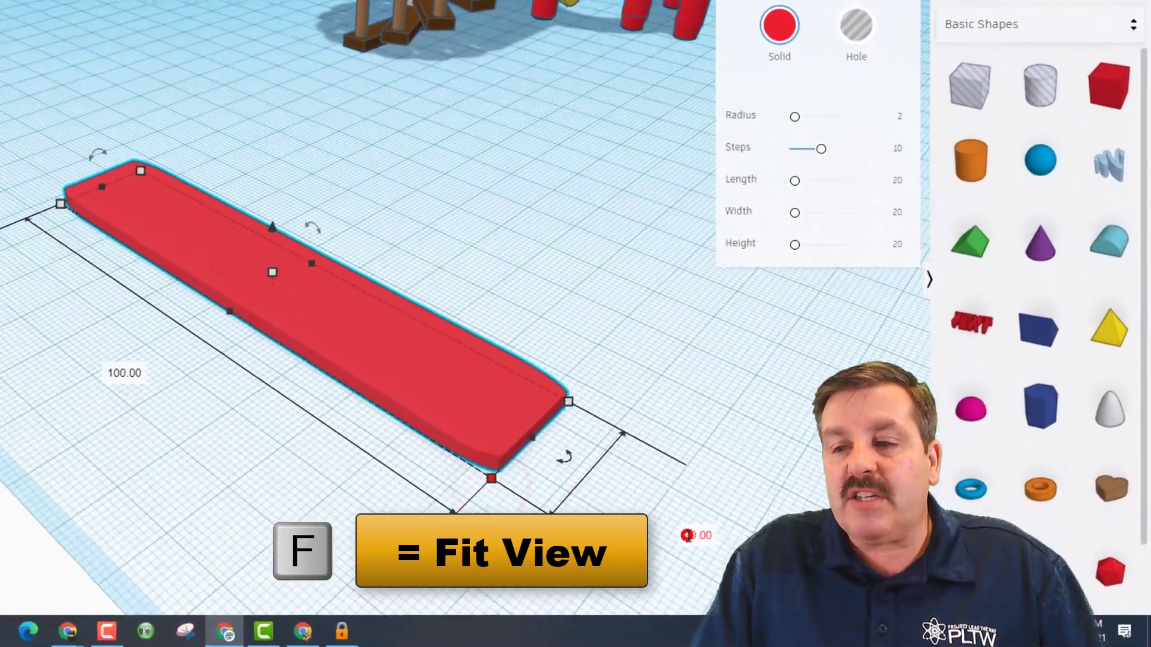
pyautogui.write('15')
pyautogui.press('Return')
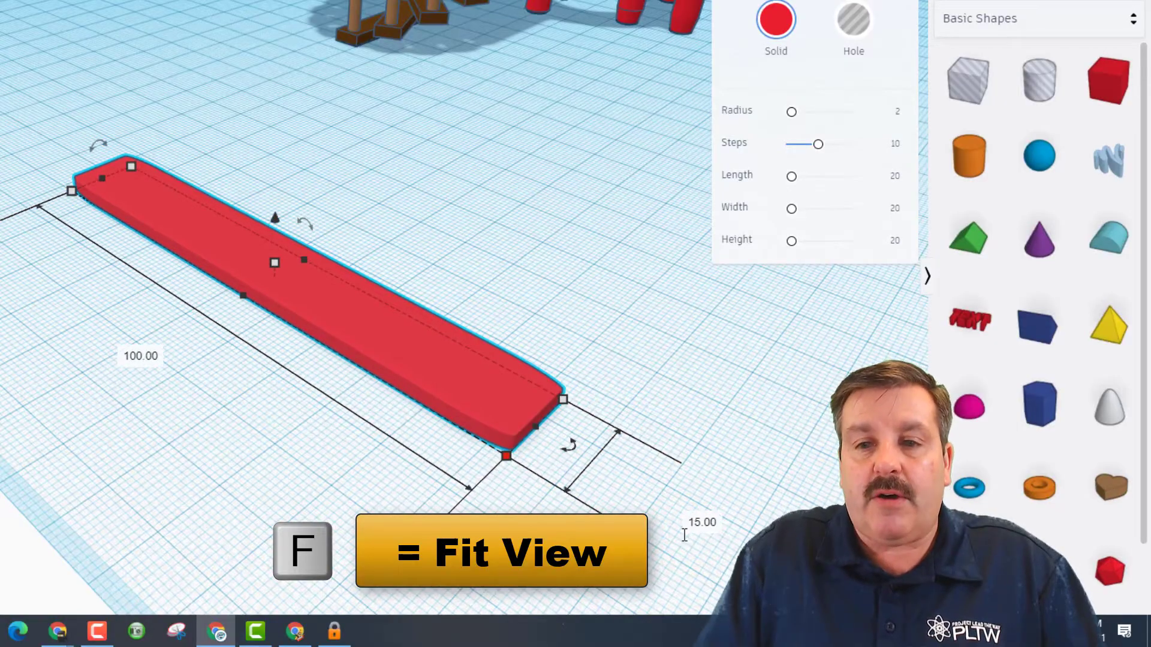
# Place a cylinder hole beside the red board and scale it proportionally to a height of 12 mm
pyautogui.moveTo(186, 403); pyautogui.dragTo(42, 409, button='right')
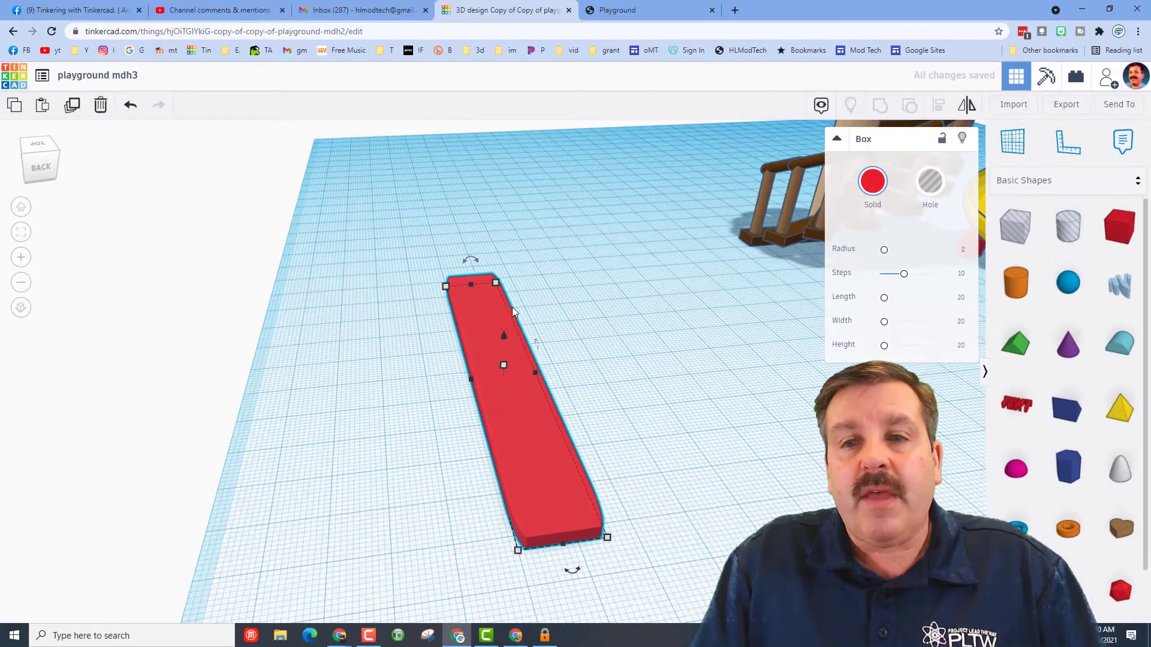
pyautogui.moveTo(511, 307); pyautogui.dragTo(685, 390, button='right')
pyautogui.click(685, 390)
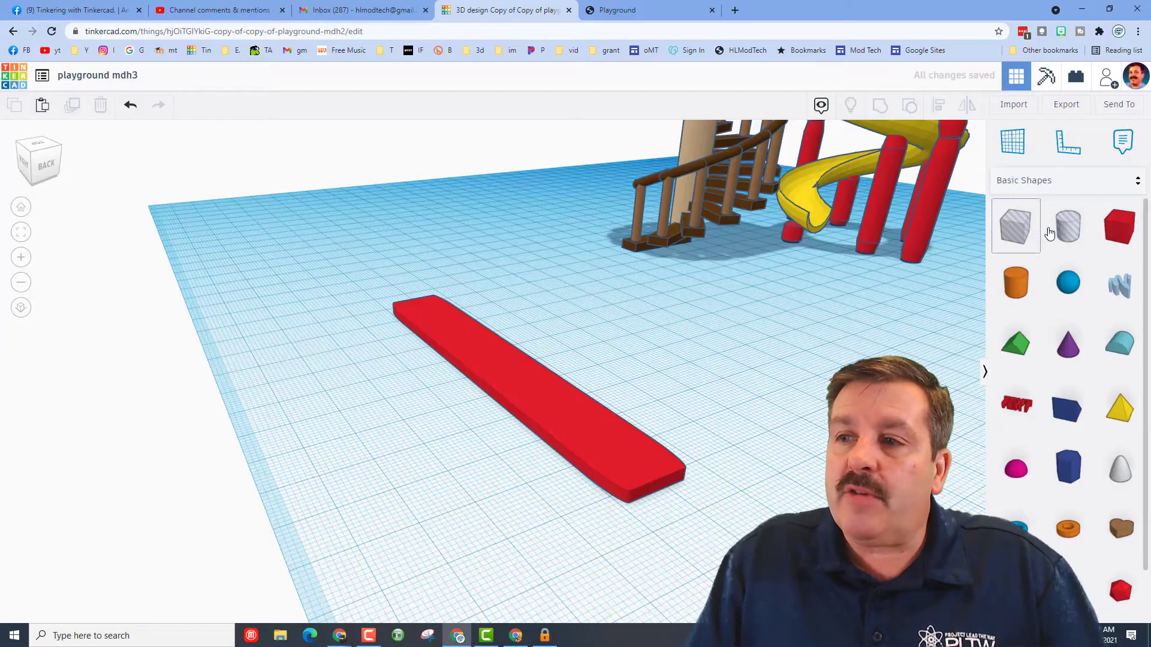
pyautogui.click(591, 337)
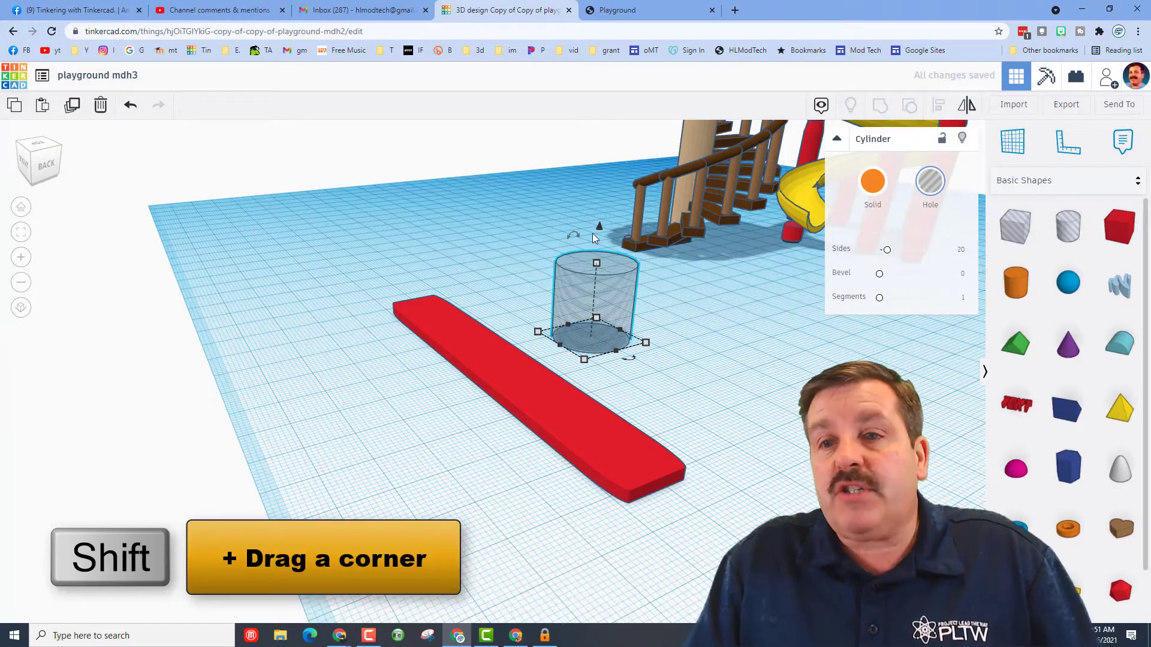
pyautogui.keyDown('shift'); pyautogui.moveTo(600, 264); pyautogui.dragTo(662, 262); pyautogui.keyUp('shift')
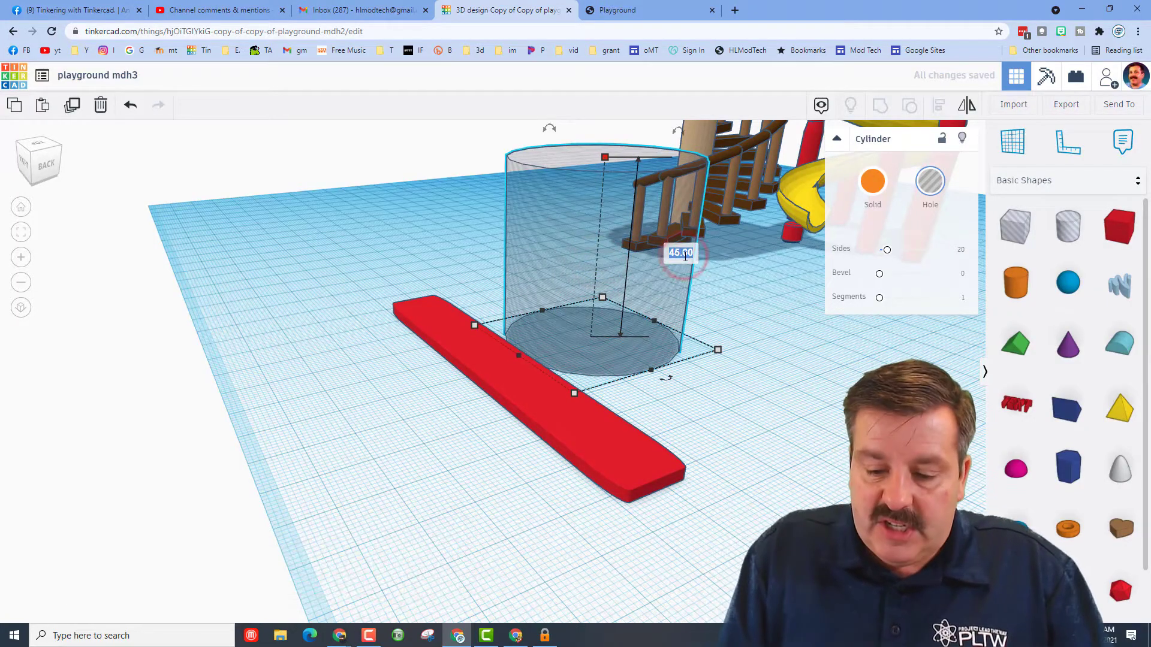
pyautogui.hotkey('ctrl', 'z')
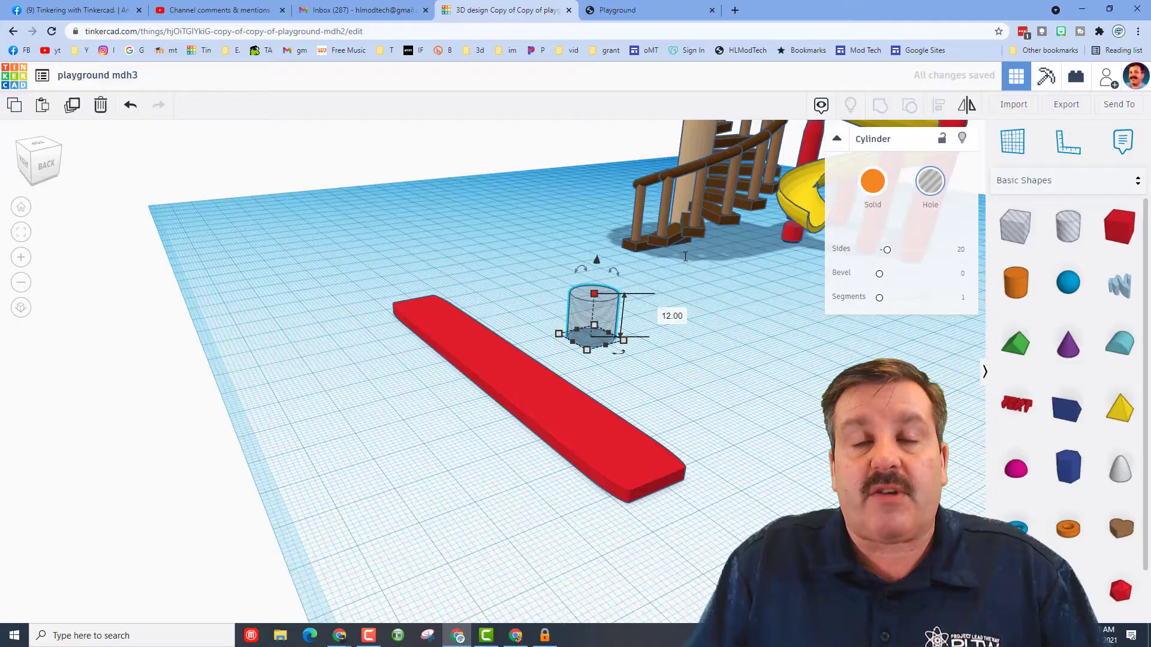
pyautogui.click(640, 365)
# Paste a copy of the cylinder hole offset toward the red board, and delete that copy
pyautogui.click(581, 337)
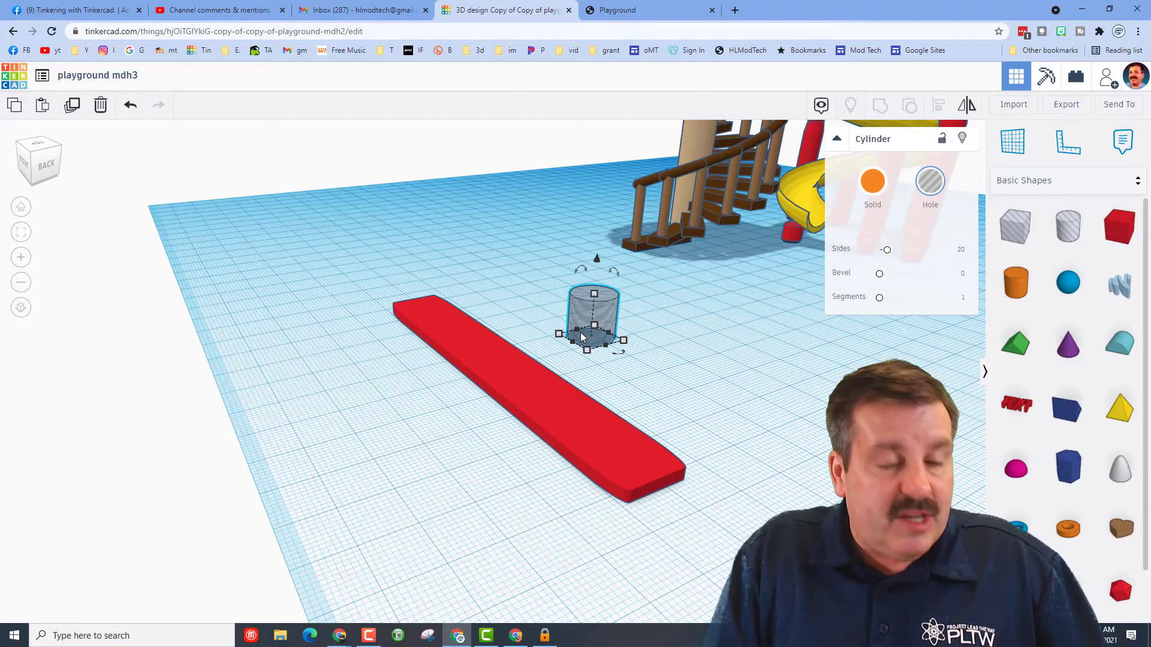
pyautogui.hotkey('ctrl', 'c')
pyautogui.hotkey('ctrl', 'v')
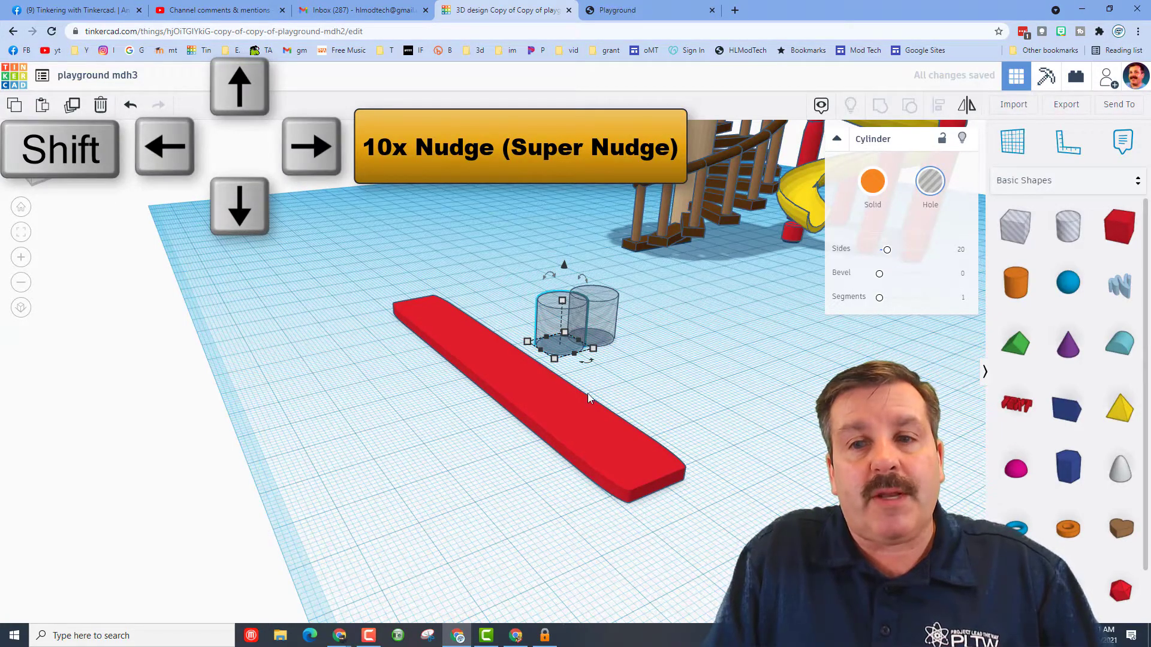
pyautogui.click(547, 328)
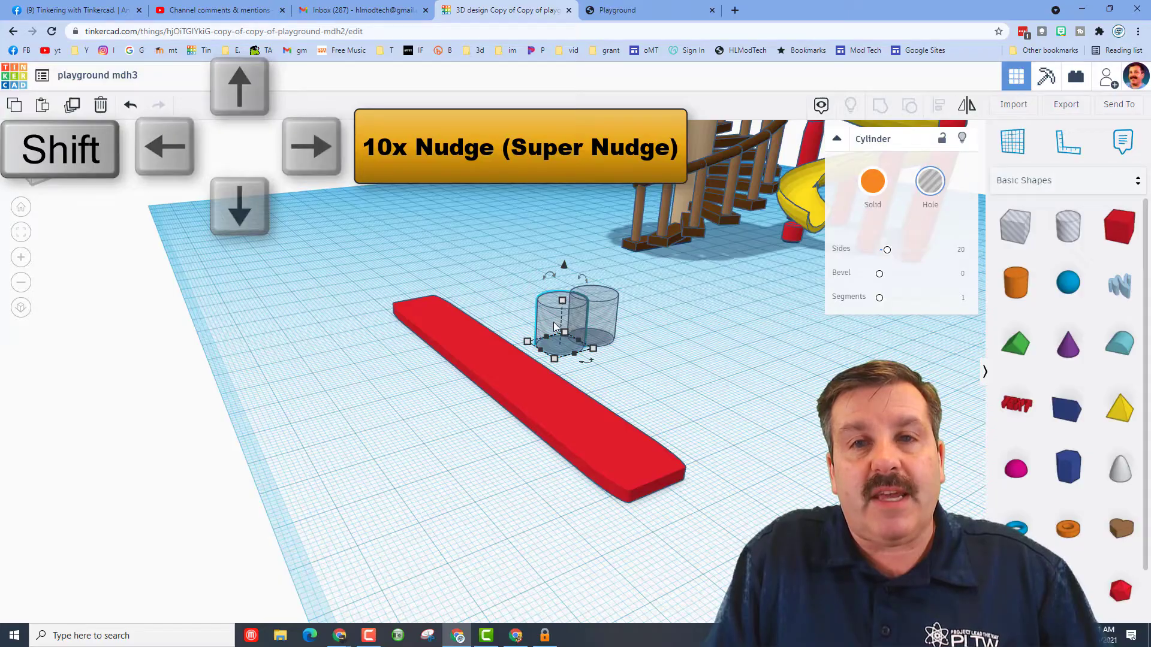
pyautogui.click(548, 325)
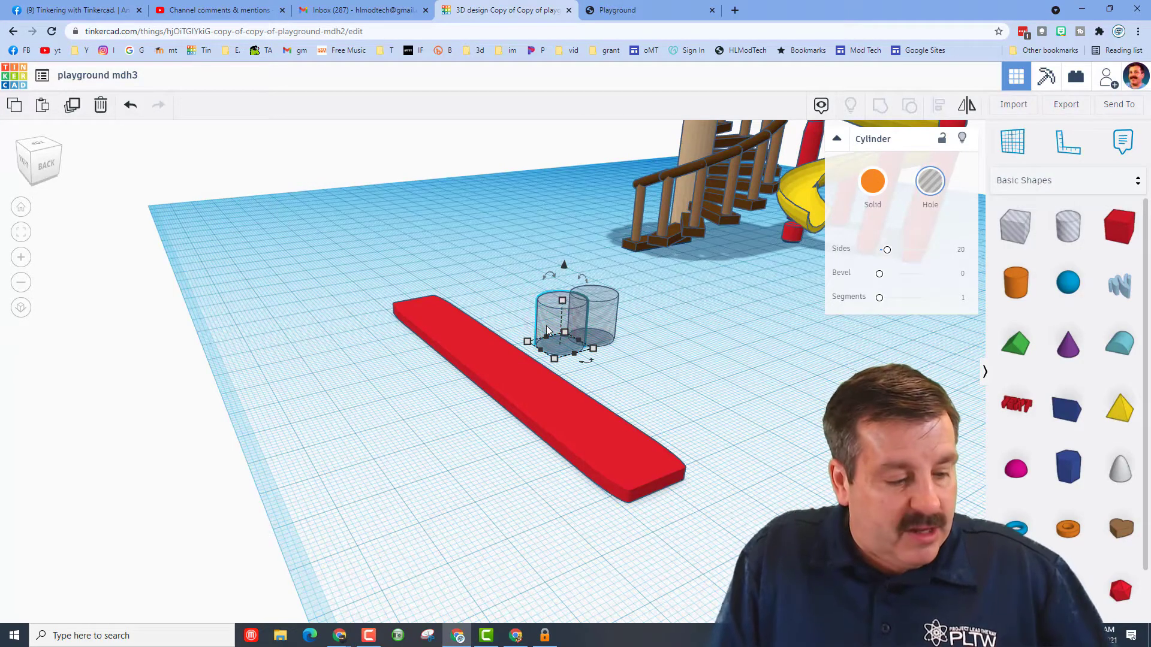
pyautogui.hotkey('shift', 'Left')
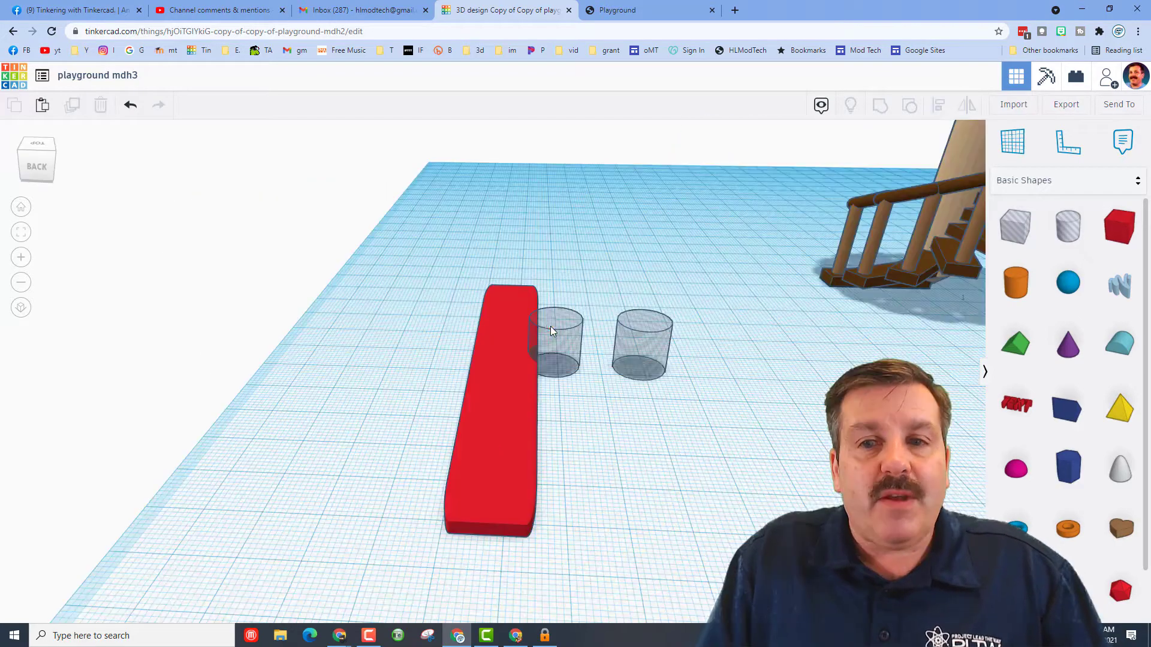
pyautogui.click(547, 329)
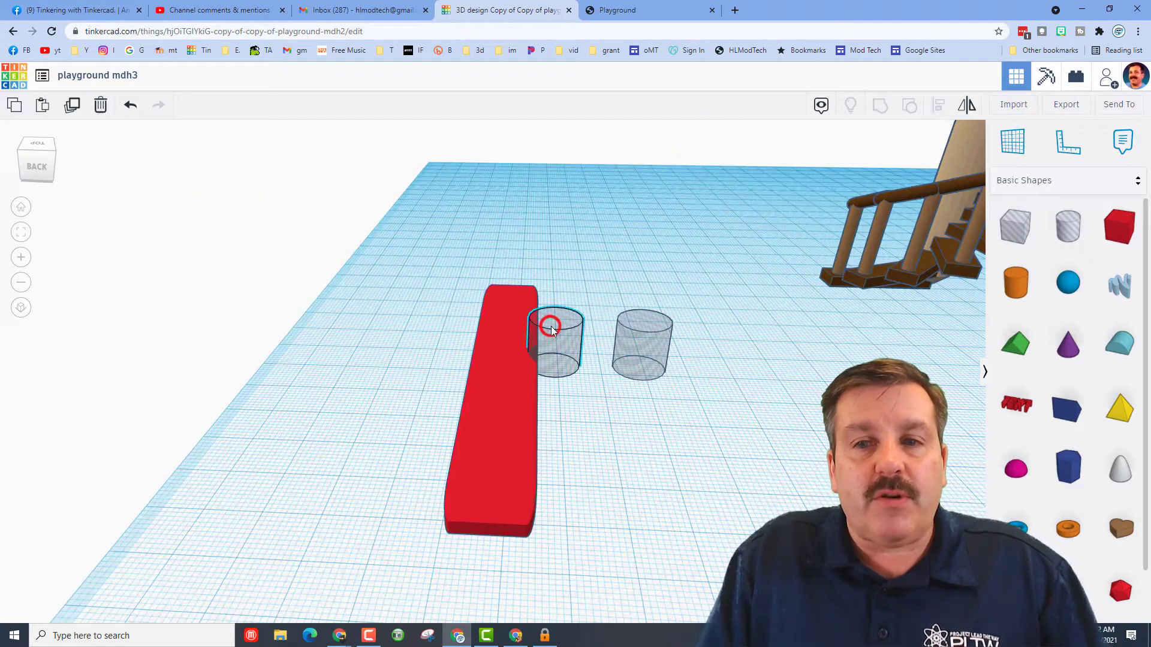
pyautogui.press('Delete')
# Duplicate the cylinder hole and shift the copy toward the red board by two 10x nudges
pyautogui.click(637, 336)
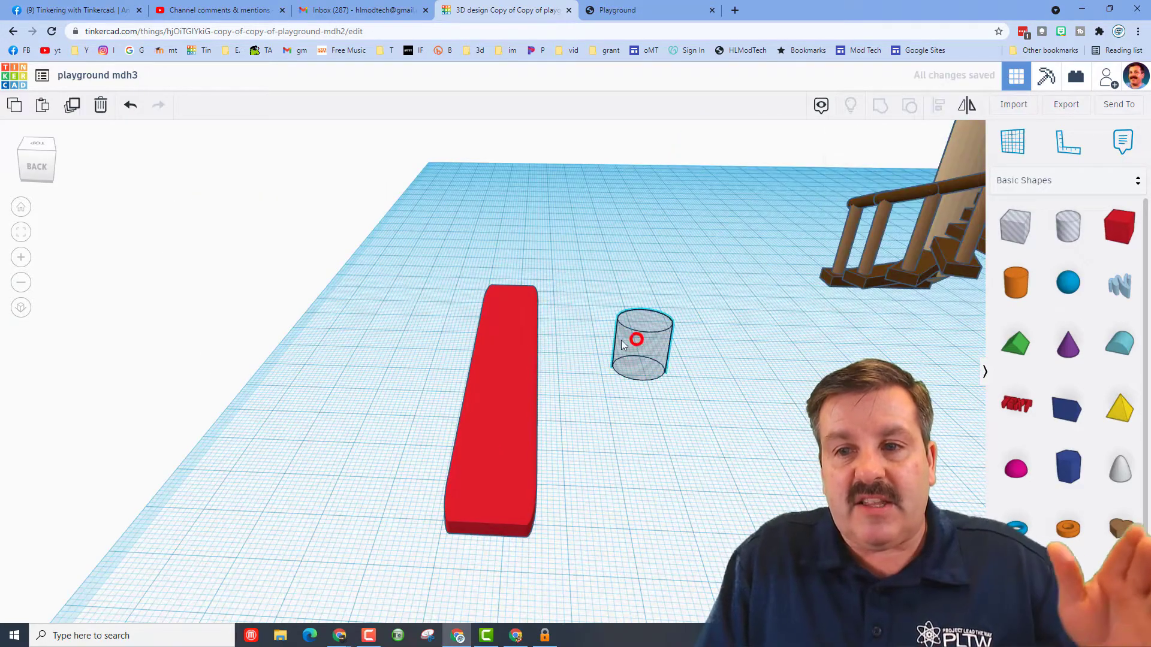
pyautogui.click(67, 108)
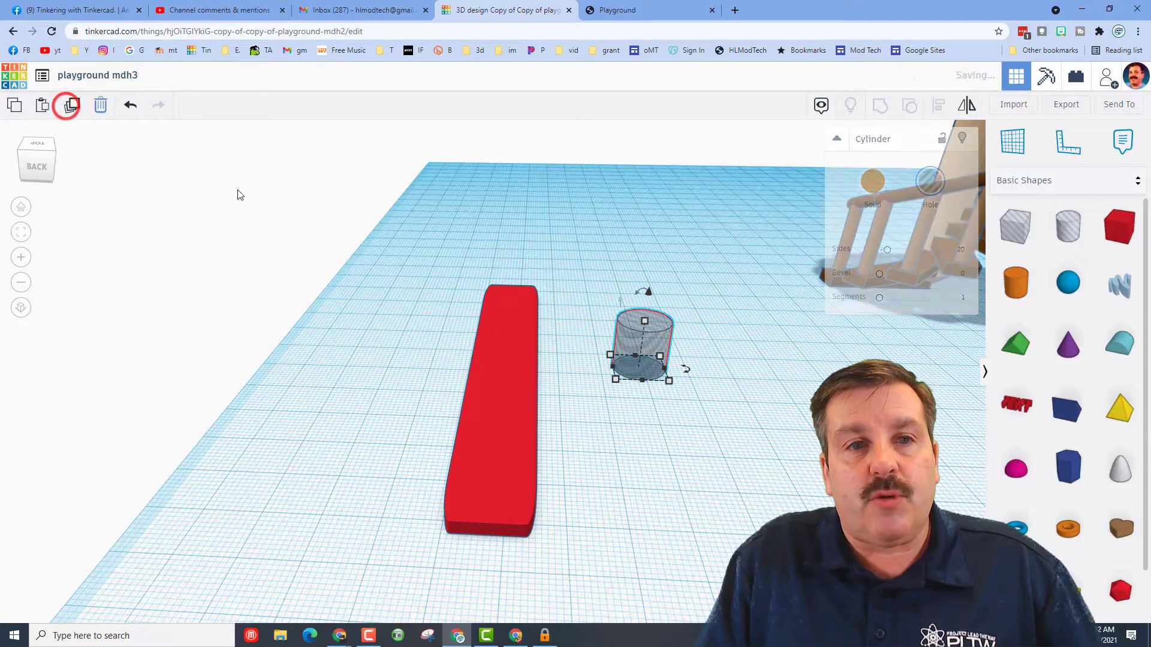
pyautogui.hotkey('shift', 'Left')
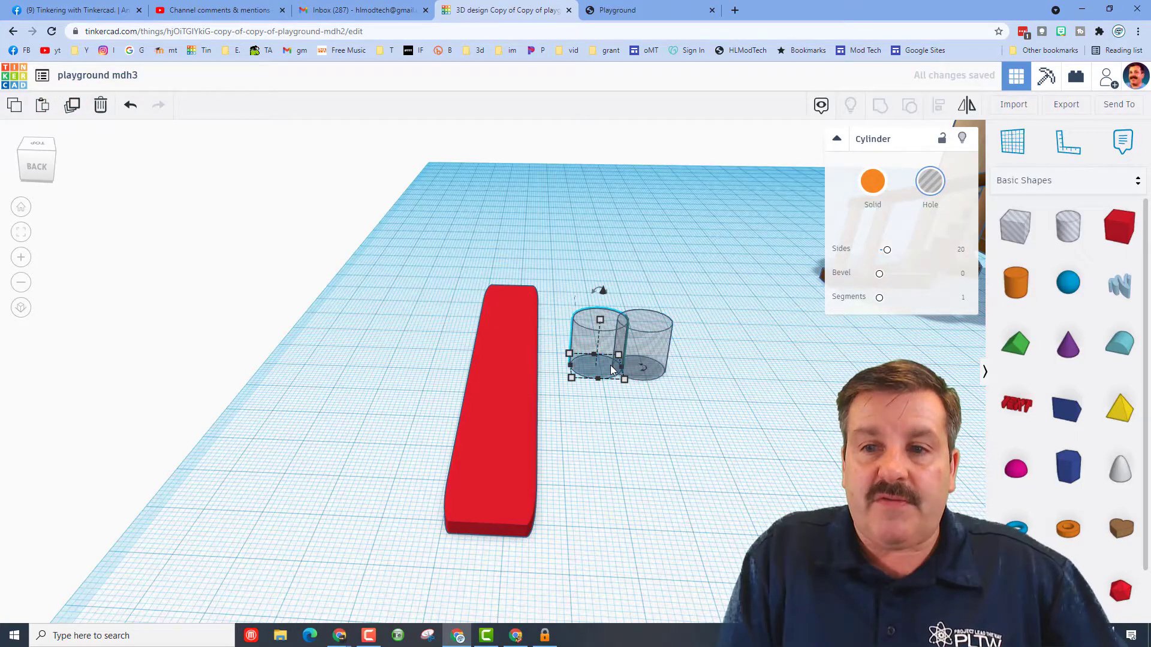
pyautogui.hotkey('shift', 'Left')
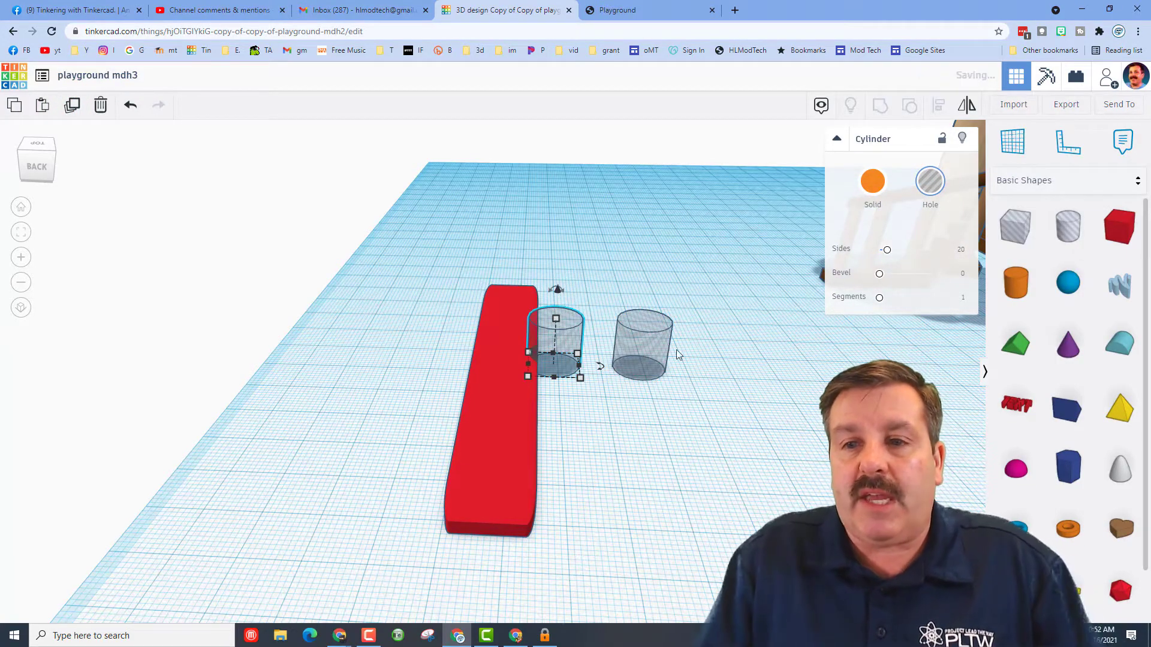
# Group the two cylinder holes into one object
pyautogui.click(619, 275)
pyautogui.moveTo(570, 293); pyautogui.dragTo(627, 352)
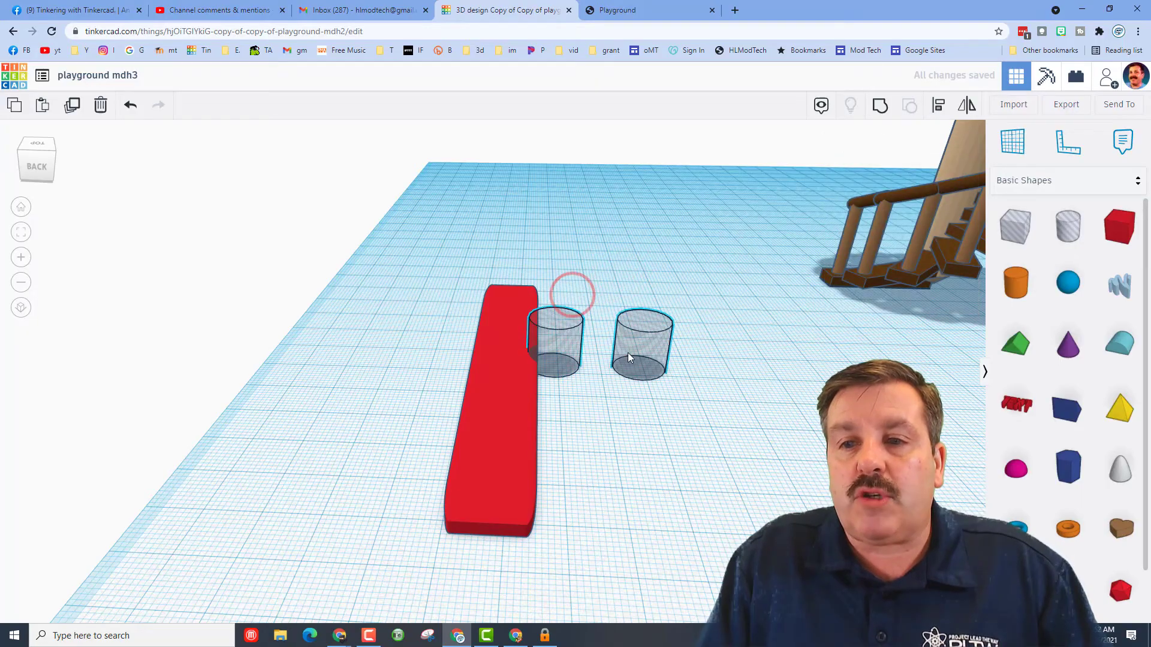
pyautogui.click(880, 106)
pyautogui.click(530, 208)
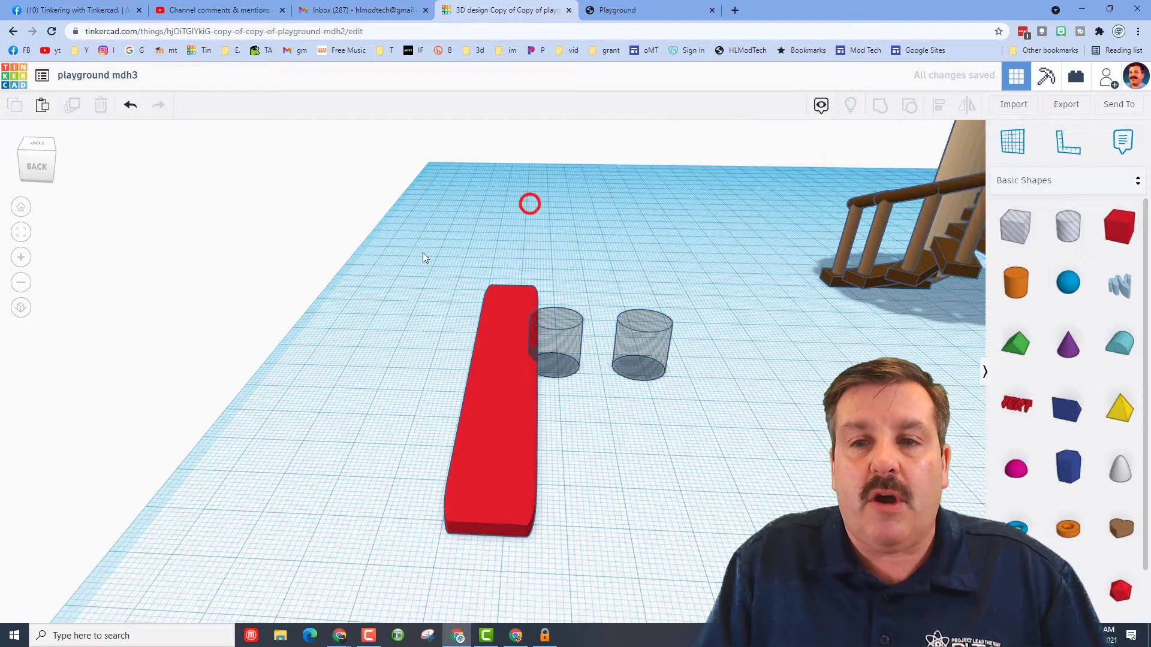
# Align the cylinder hole pair to the red board, centred across its width and flush with its far end
pyautogui.moveTo(421, 249); pyautogui.dragTo(444, 291)
pyautogui.moveTo(645, 490); pyautogui.dragTo(683, 497)
pyautogui.click(939, 105)
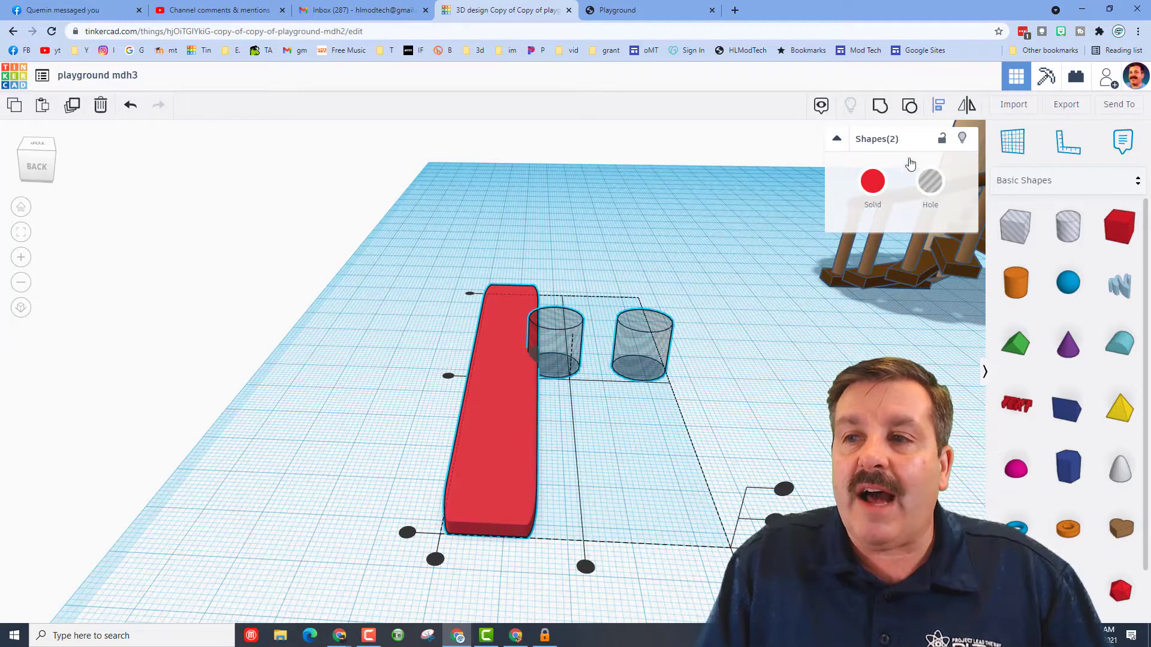
pyautogui.click(502, 384)
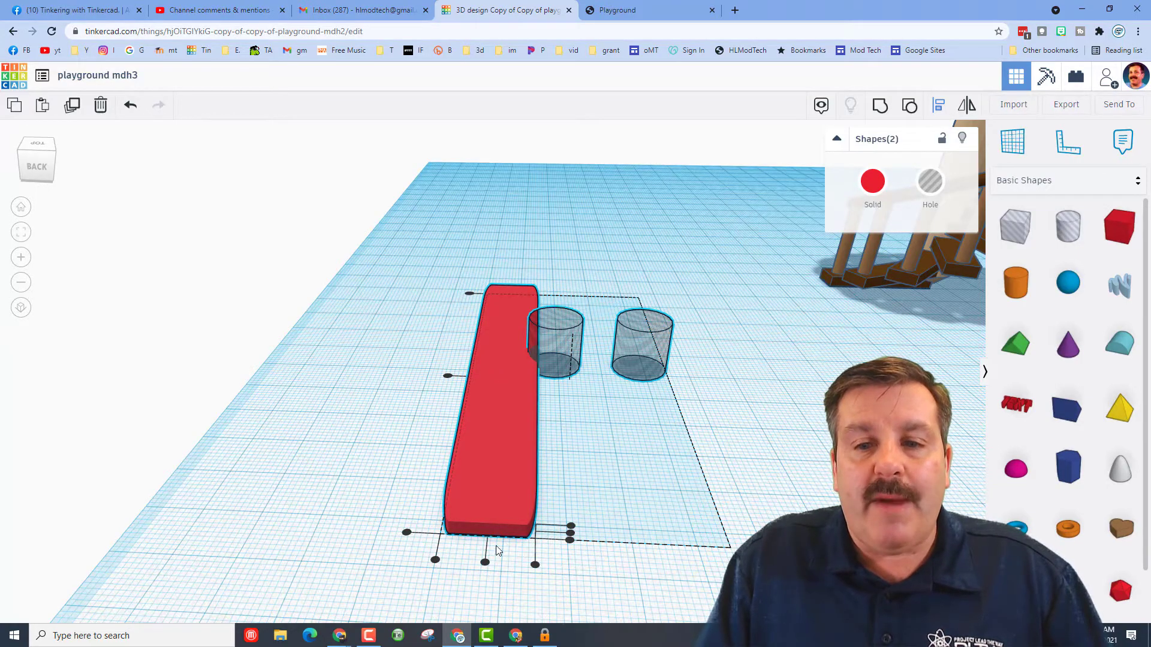
pyautogui.click(485, 561)
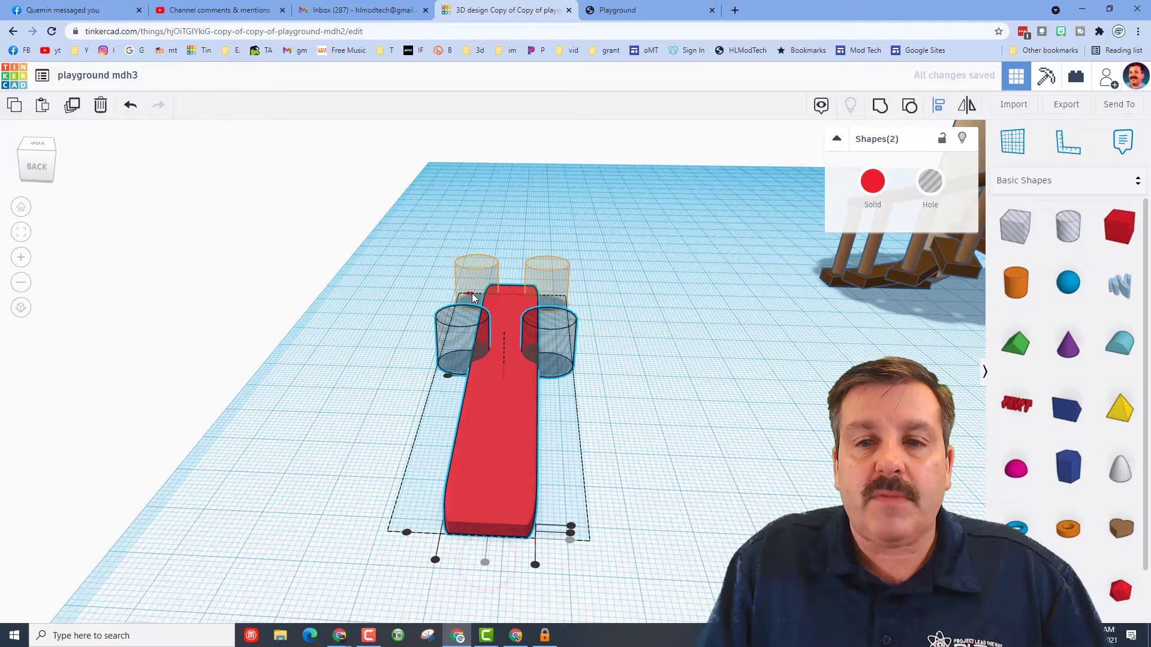
pyautogui.hotkey('ctrl', 'z')
# Shift the hole pair inward along the board from its far end by one 10x nudge
pyautogui.click(542, 296)
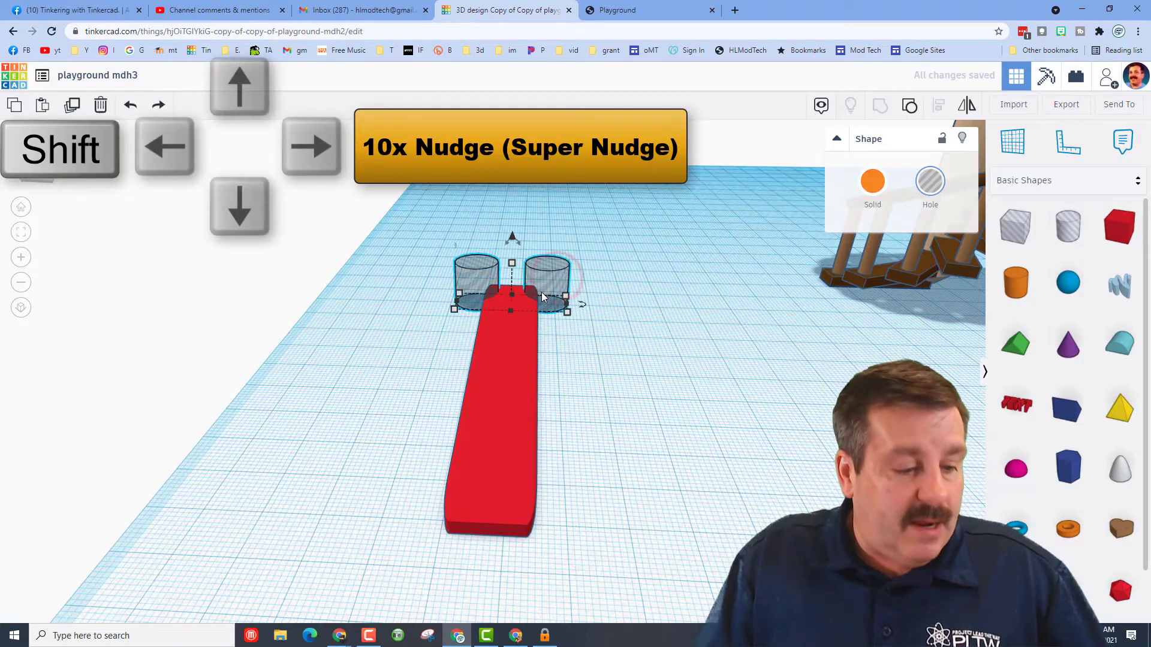
pyautogui.hotkey('shift', 'Down')
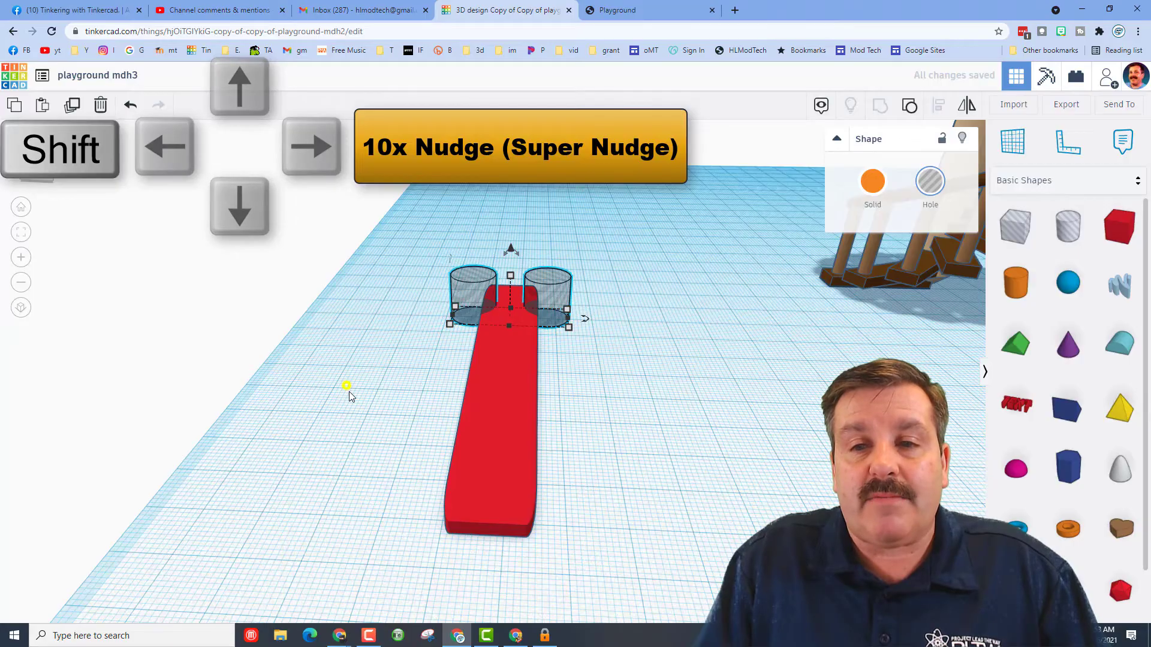
pyautogui.moveTo(343, 388); pyautogui.dragTo(734, 463, button='right')
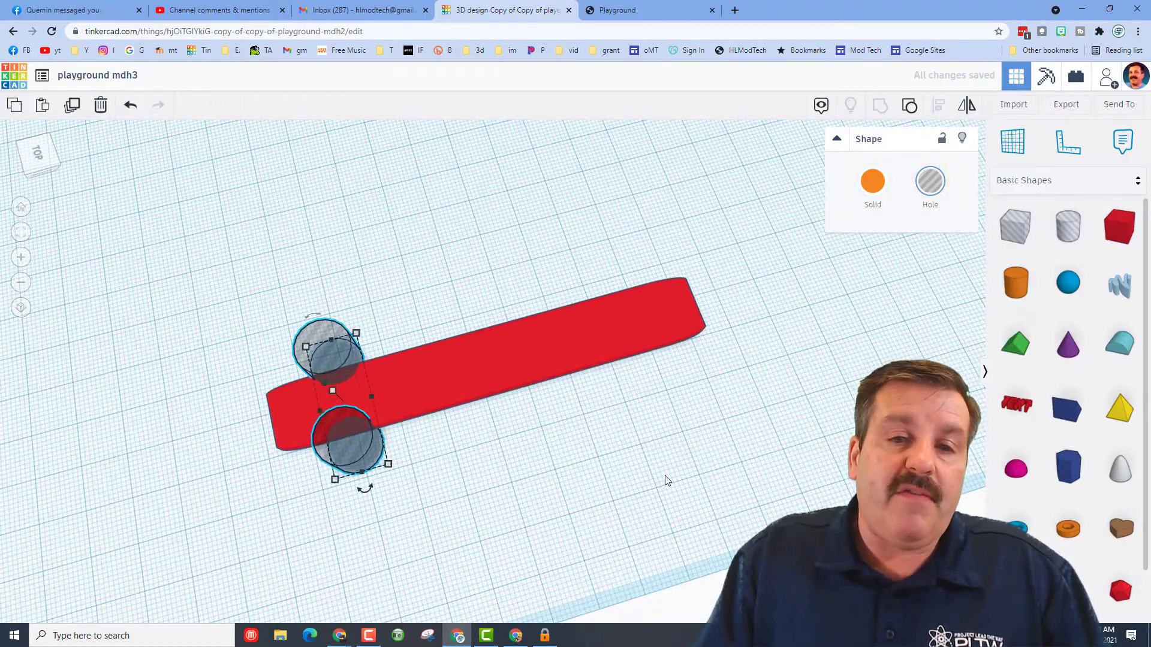
pyautogui.moveTo(667, 481); pyautogui.dragTo(511, 384, button='right')
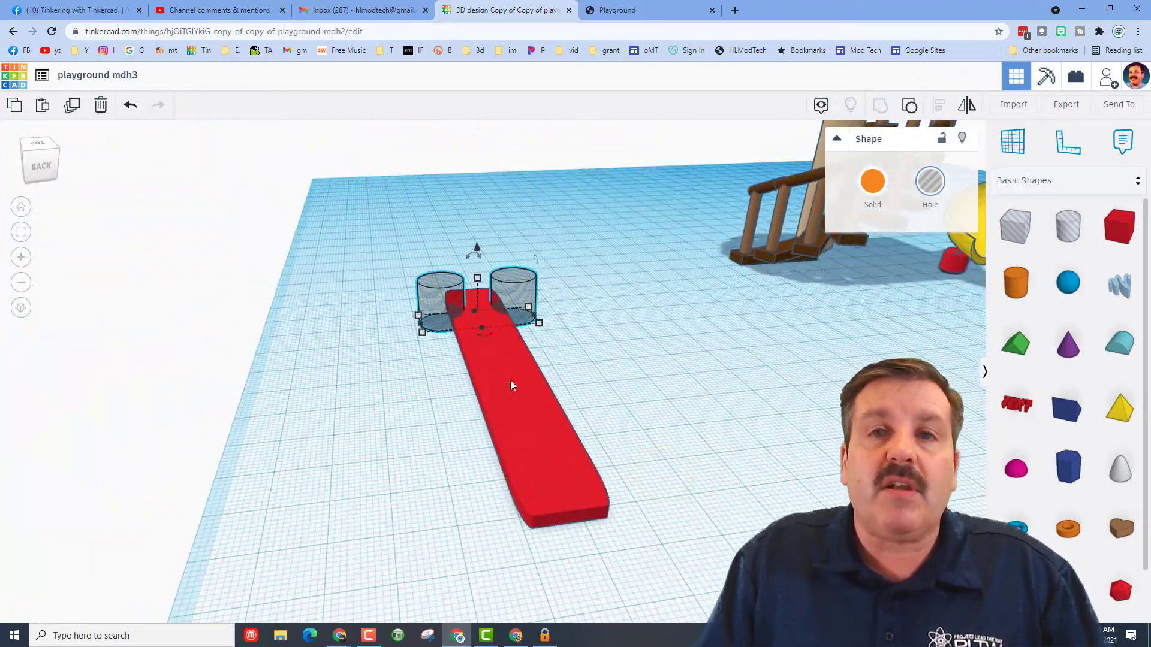
# Duplicate the hole pair and move the copy to the board's near end with repeated 10x nudges
pyautogui.click(650, 382)
pyautogui.click(521, 295)
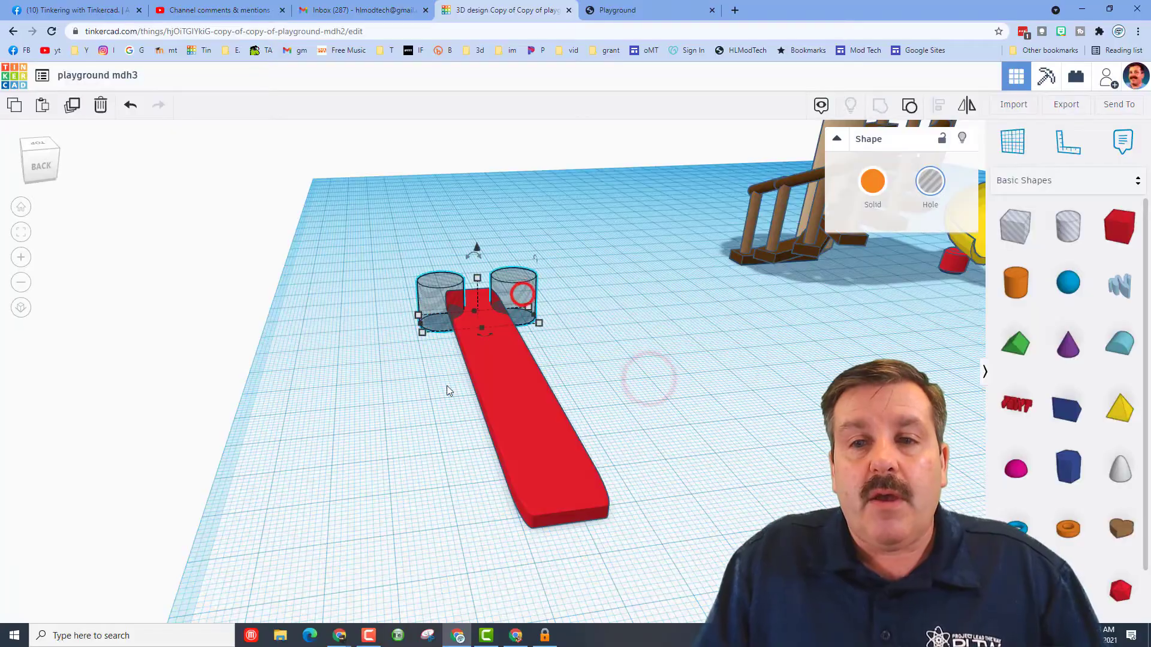
pyautogui.click(70, 107)
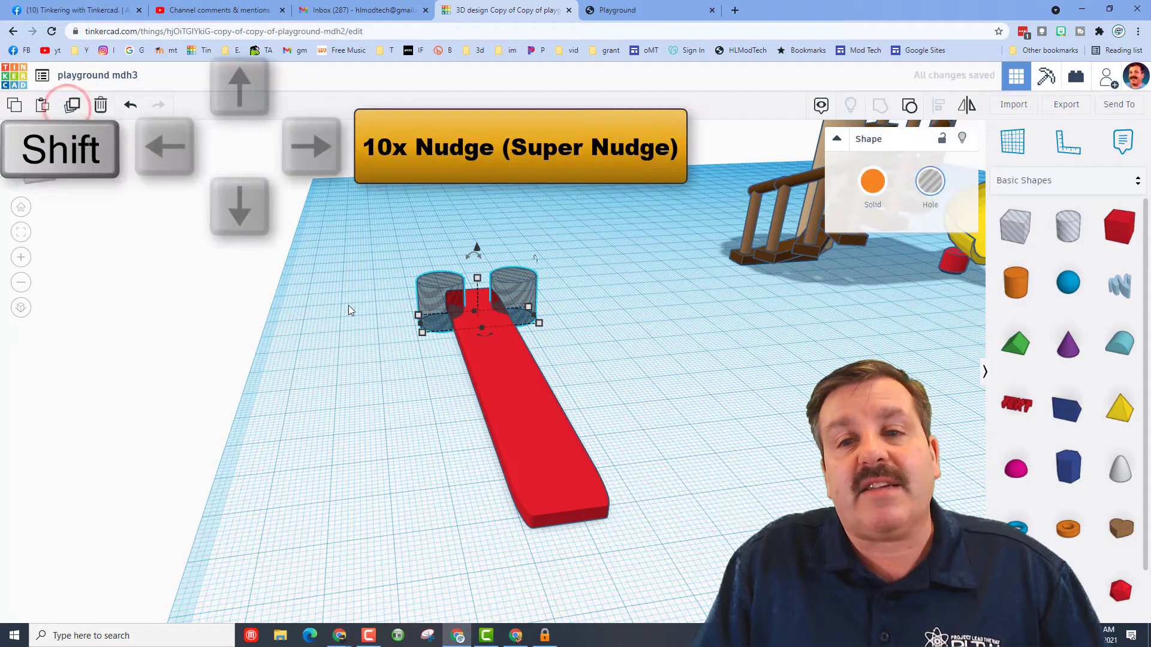
pyautogui.hotkey('shift', 'Down')
pyautogui.hotkey('shift', 'Down')
pyautogui.hotkey('shift', 'Down')
pyautogui.hotkey('shift', 'Down')
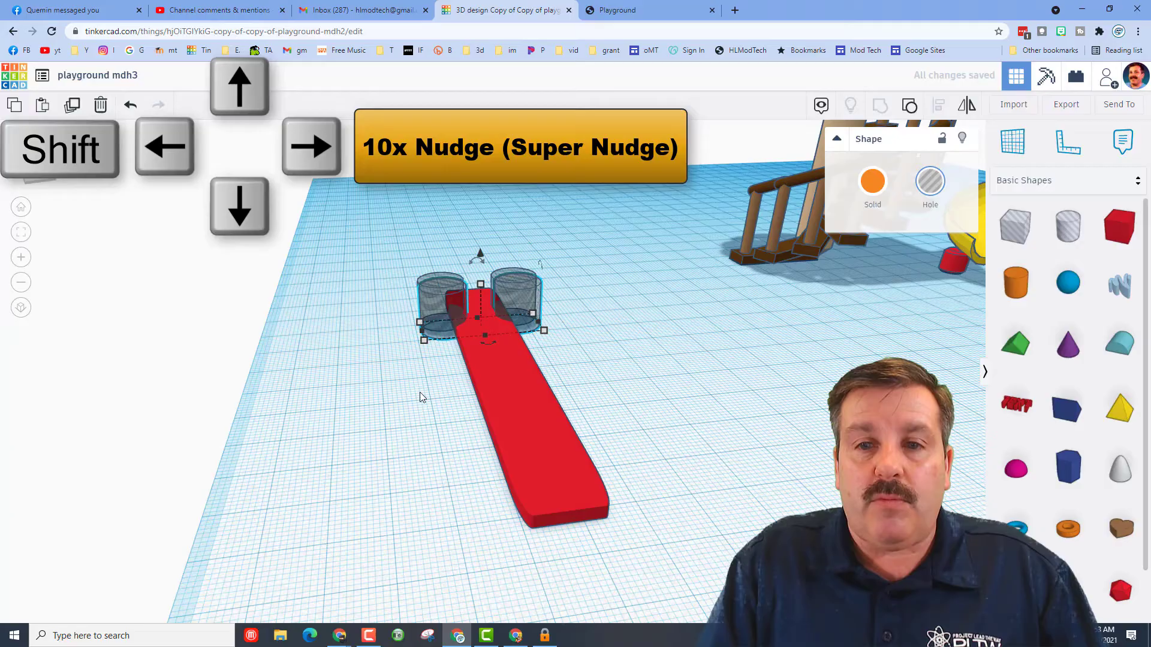
pyautogui.hotkey('shift', 'Down')
pyautogui.hotkey('shift', 'Down')
pyautogui.hotkey('shift', 'Down')
pyautogui.hotkey('shift', 'Down')
pyautogui.hotkey('shift', 'Down')
pyautogui.hotkey('shift', 'Down')
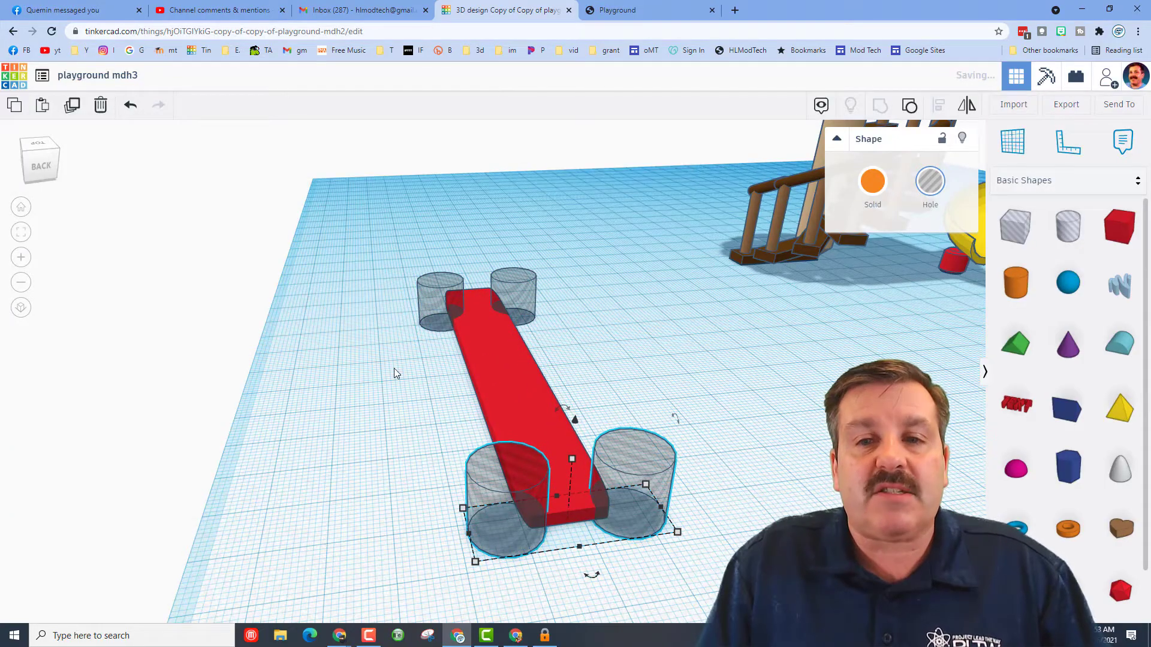
# Align the copied hole pair flush with the near end of the red board, keeping the board fixed
pyautogui.click(375, 360)
pyautogui.moveTo(385, 453); pyautogui.dragTo(607, 526)
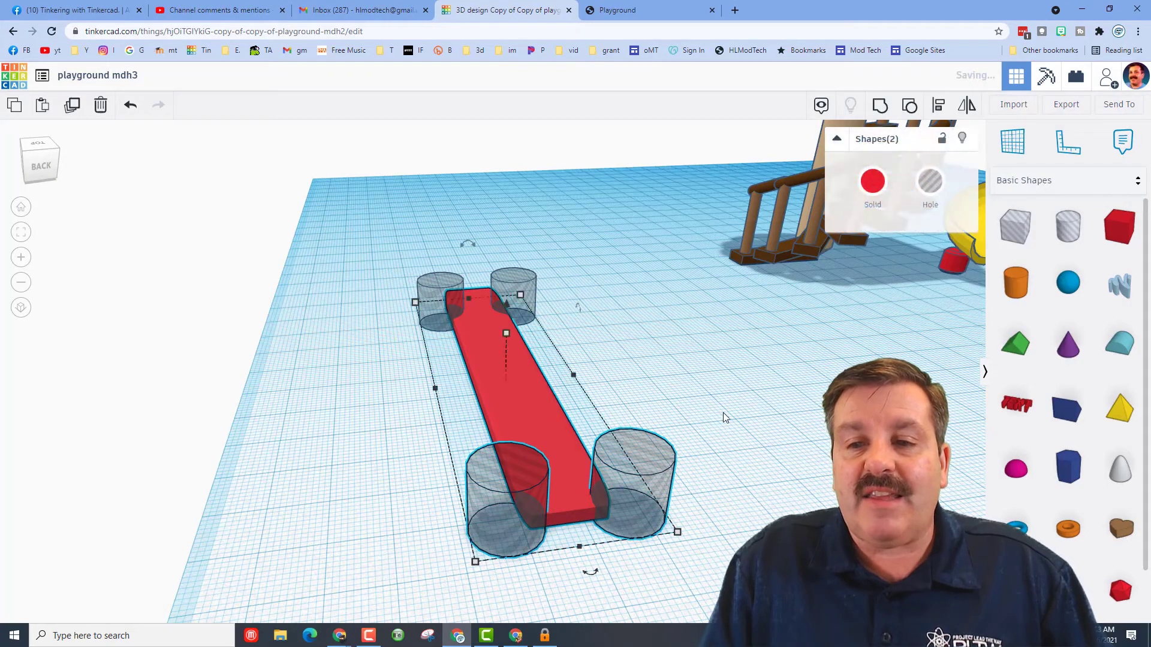
pyautogui.click(938, 106)
pyautogui.click(521, 411)
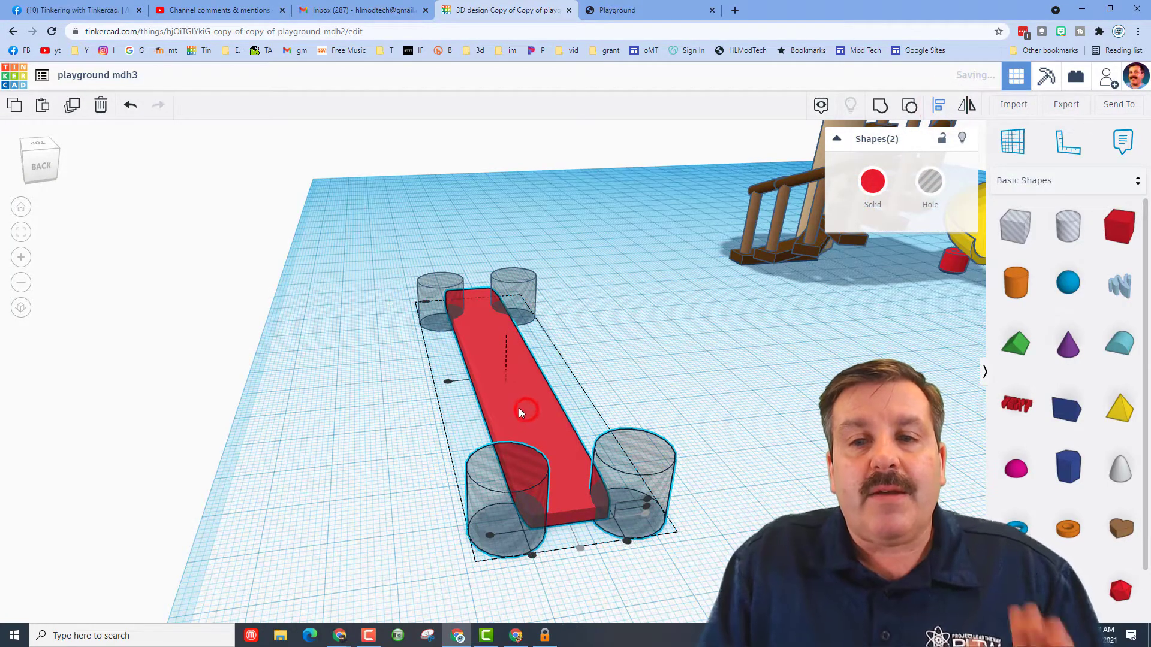
pyautogui.click(490, 536)
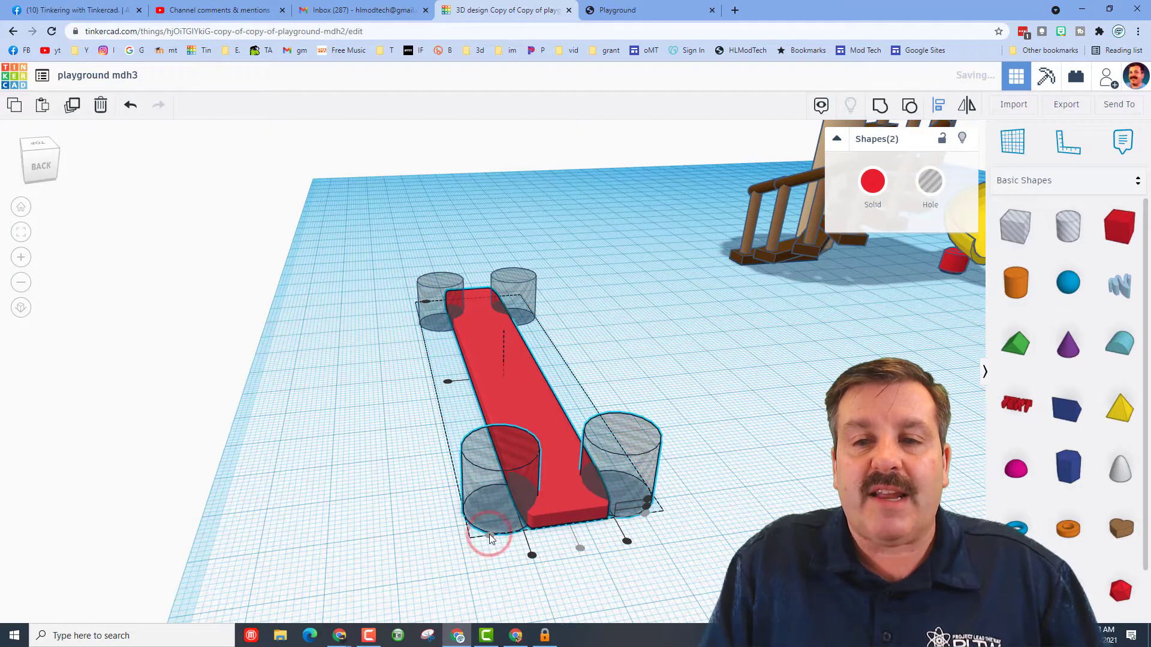
# Shift the copied hole pair inward from the board's near end by one 10x nudge
pyautogui.click(617, 565)
pyautogui.click(480, 522)
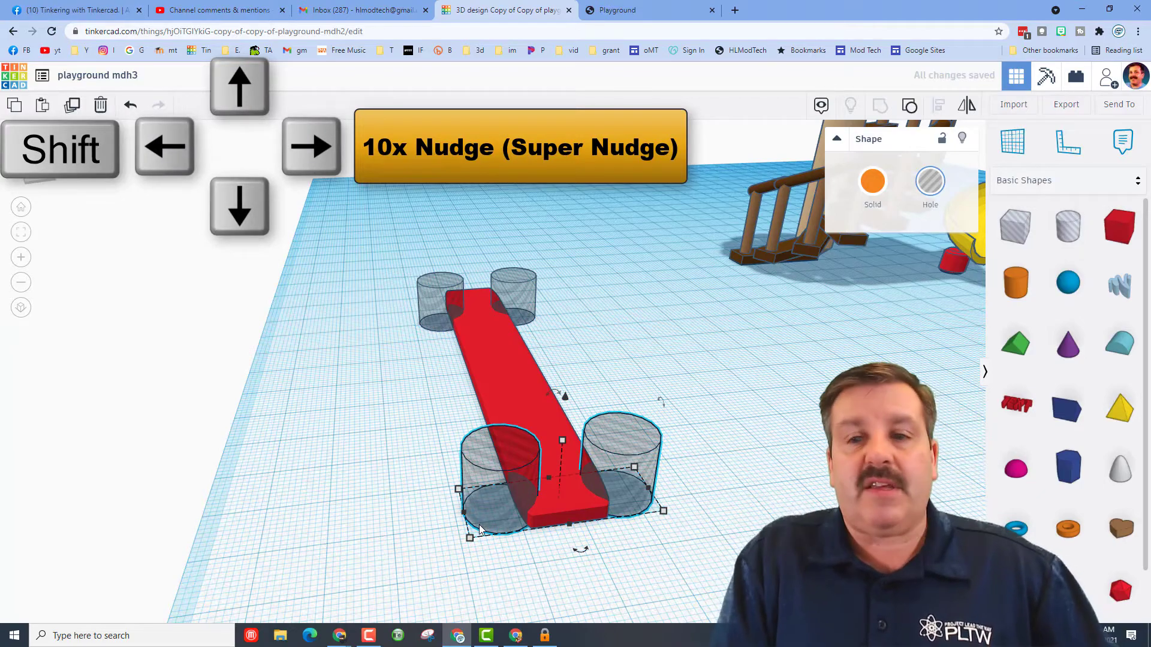
pyautogui.hotkey('shift', 'Up')
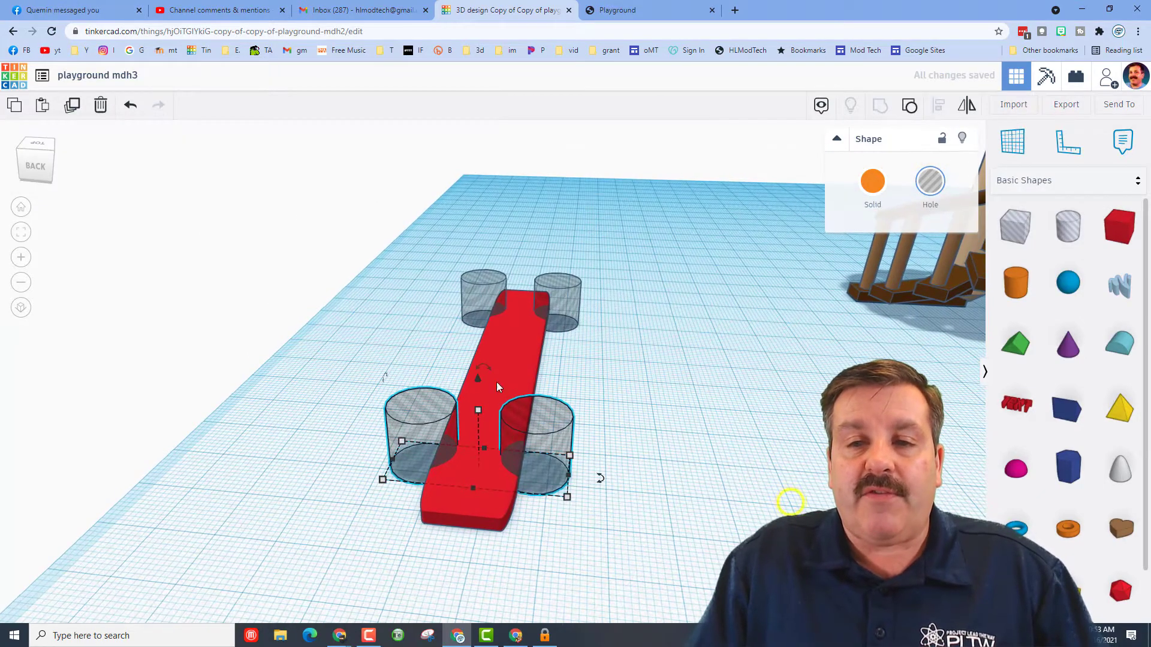
# Group the red board with both hole pairs to cut rounded notches into its sides
pyautogui.moveTo(280, 244); pyautogui.dragTo(709, 569)
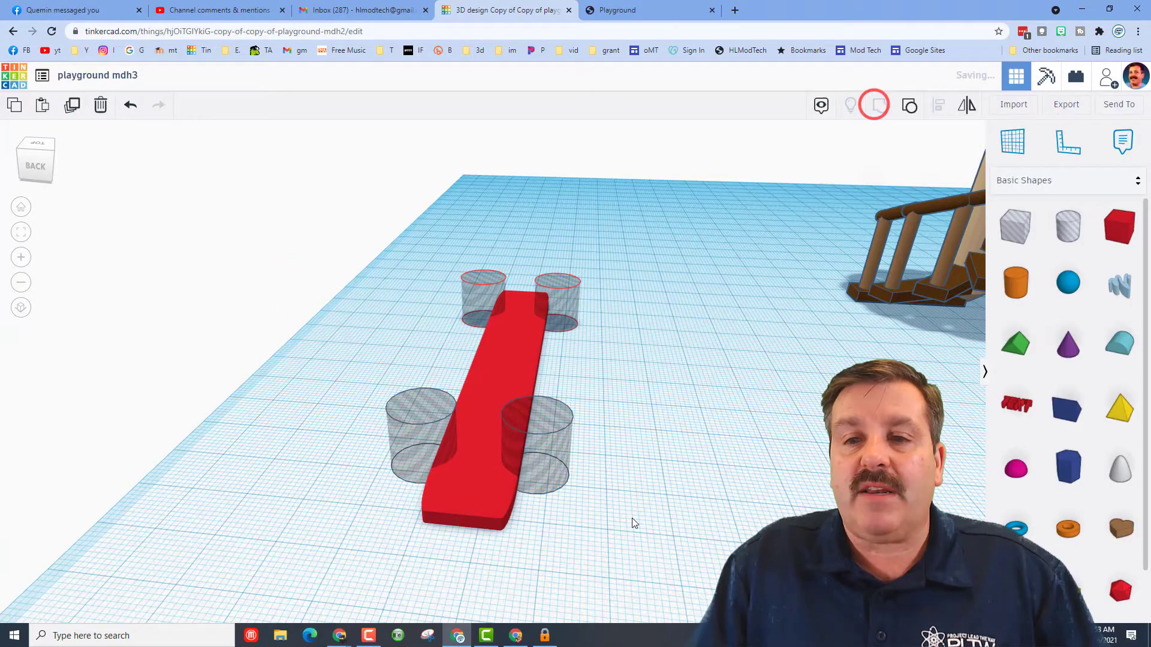
pyautogui.moveTo(298, 470); pyautogui.dragTo(432, 489, button='right')
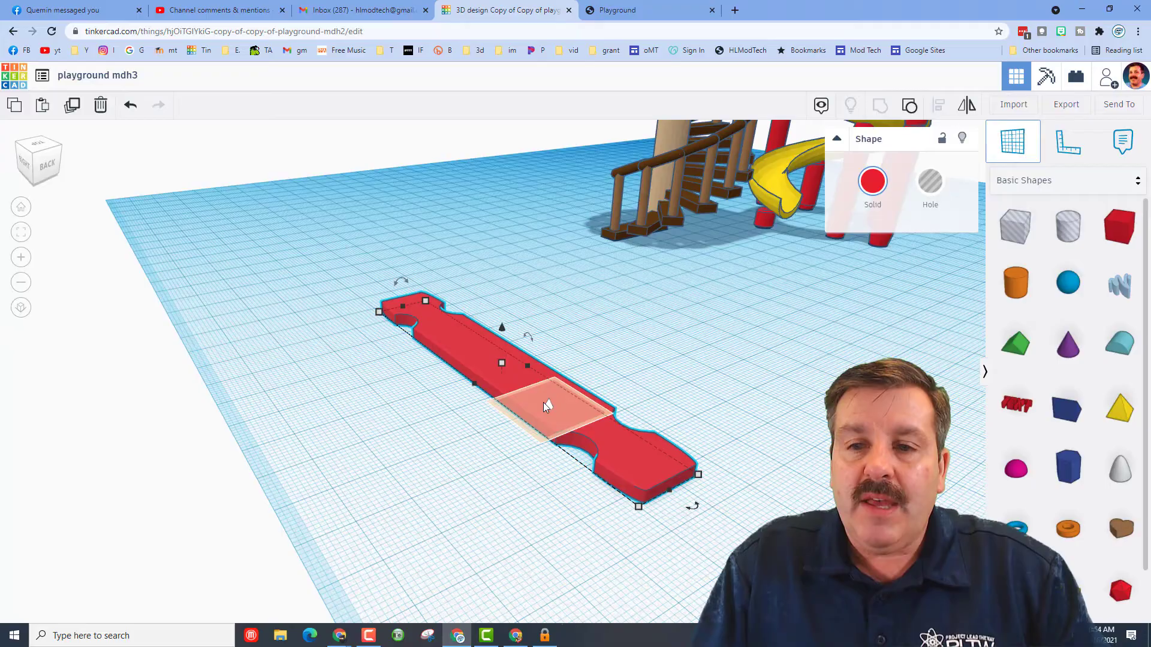
# Set the workplane on the board's top face and place a solid cylinder on it near the middle
pyautogui.click(556, 399)
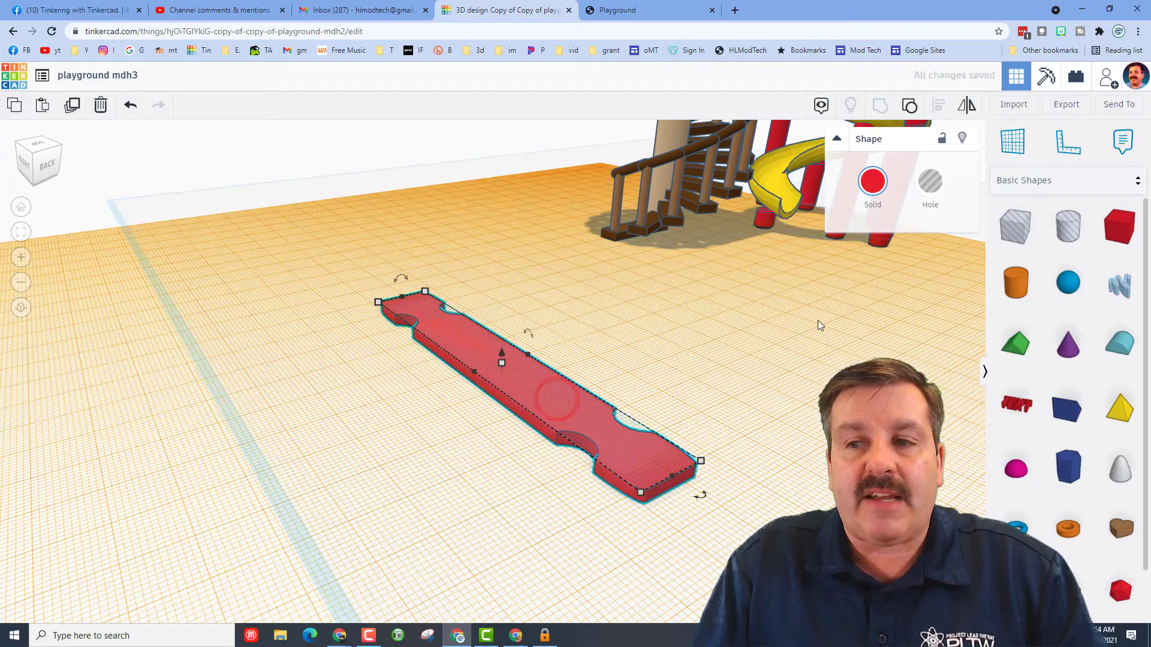
pyautogui.click(1015, 282)
pyautogui.click(558, 398)
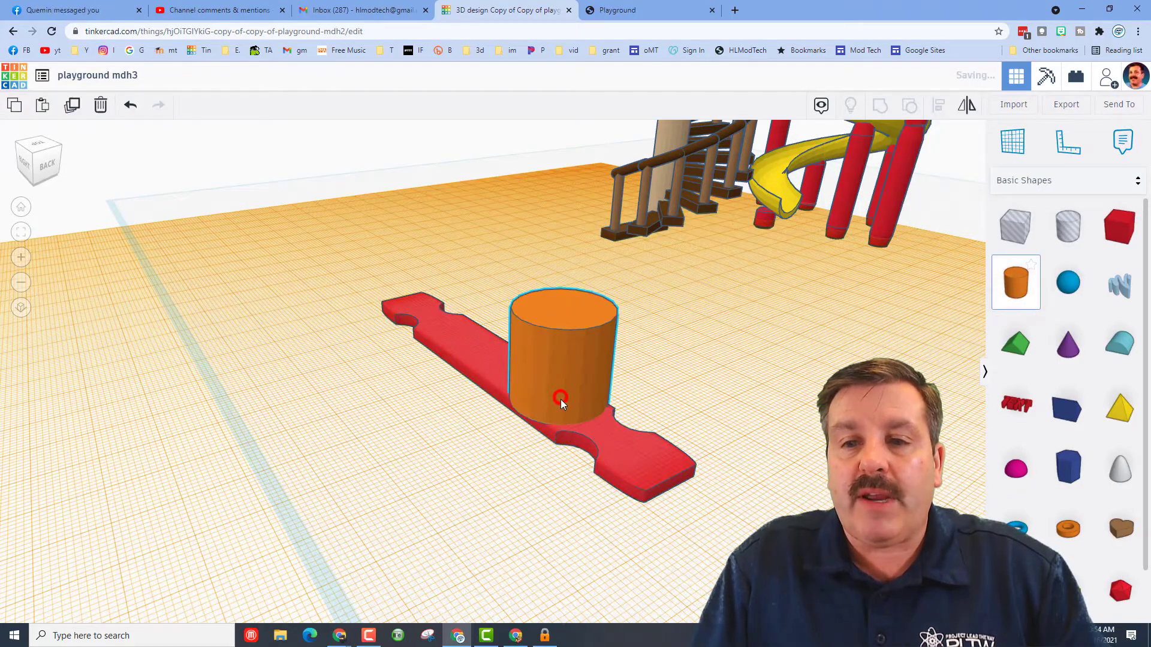
# Reposition the cylinder slightly on the board and scale it proportionally to a height of 3 mm
pyautogui.moveTo(552, 388); pyautogui.dragTo(547, 396)
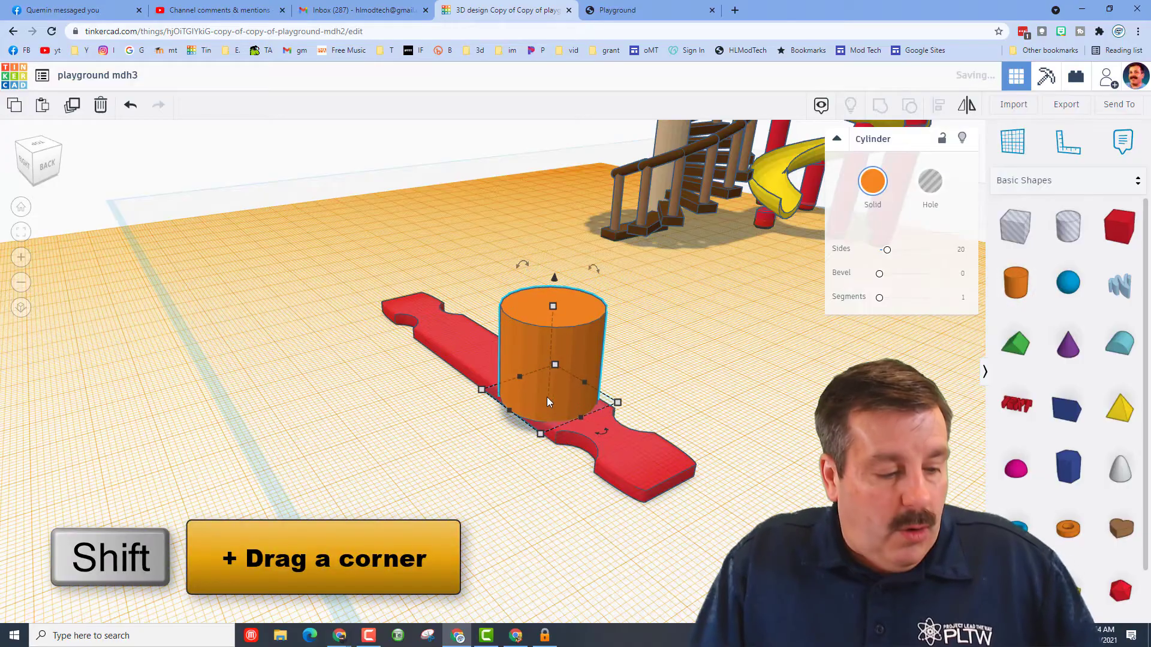
pyautogui.keyDown('shift'); pyautogui.moveTo(553, 309); pyautogui.dragTo(559, 194); pyautogui.keyUp('shift')
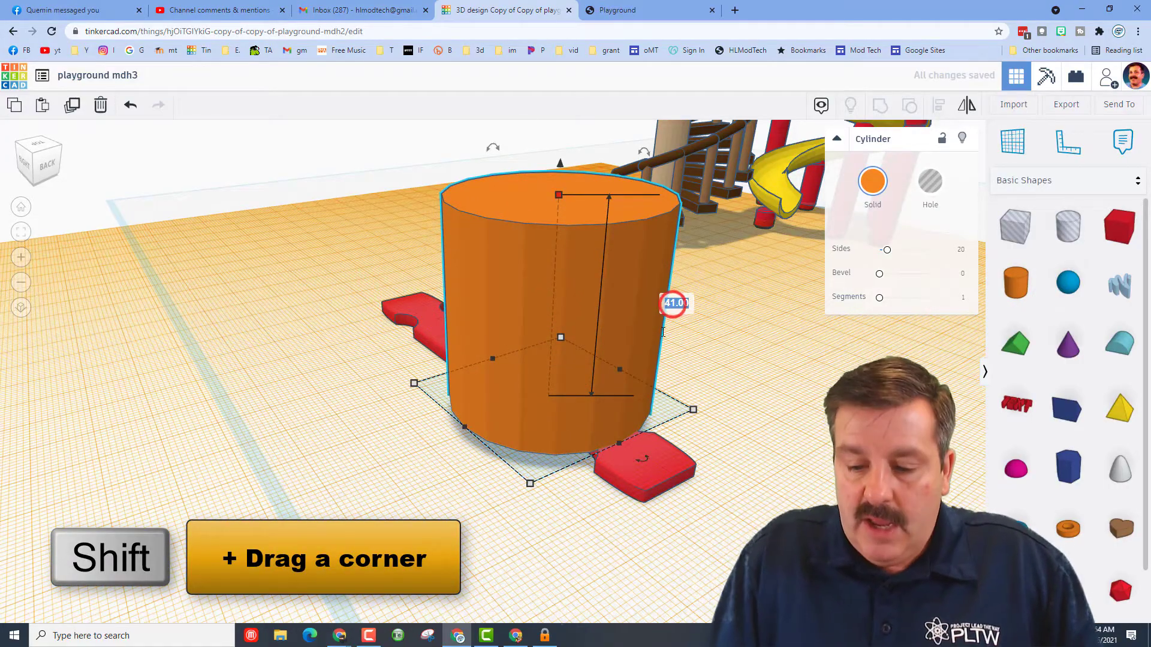
pyautogui.hotkey('ctrl', 'z')
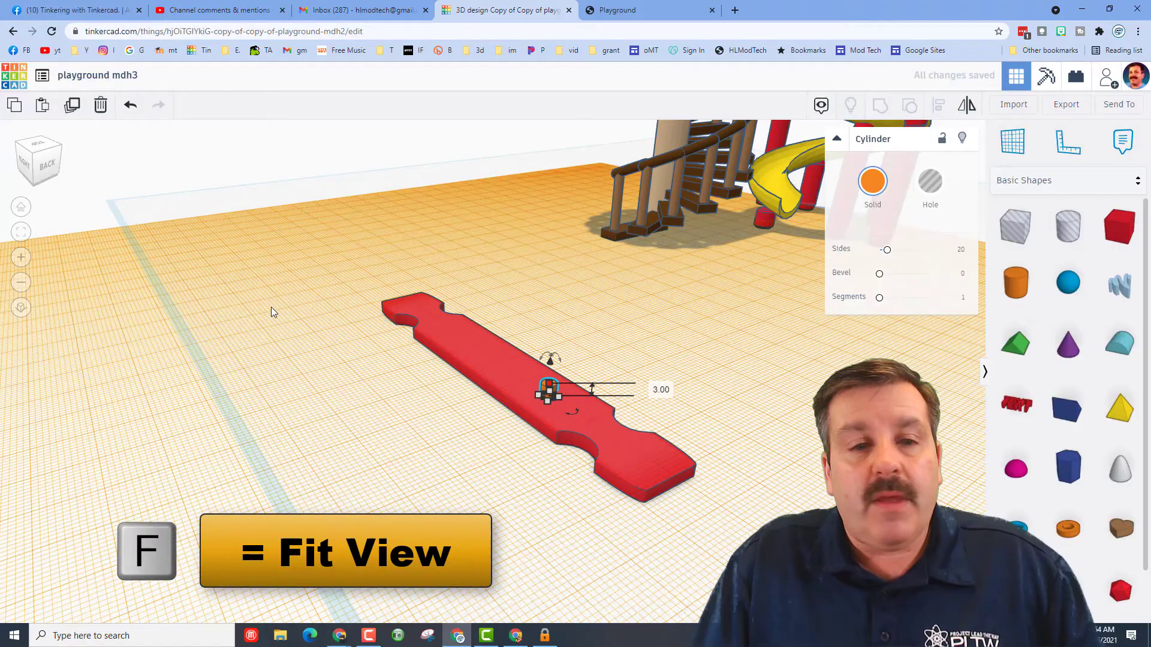
# Stretch the small cylinder upward only, setting its height to 12 mm
pyautogui.press('f')
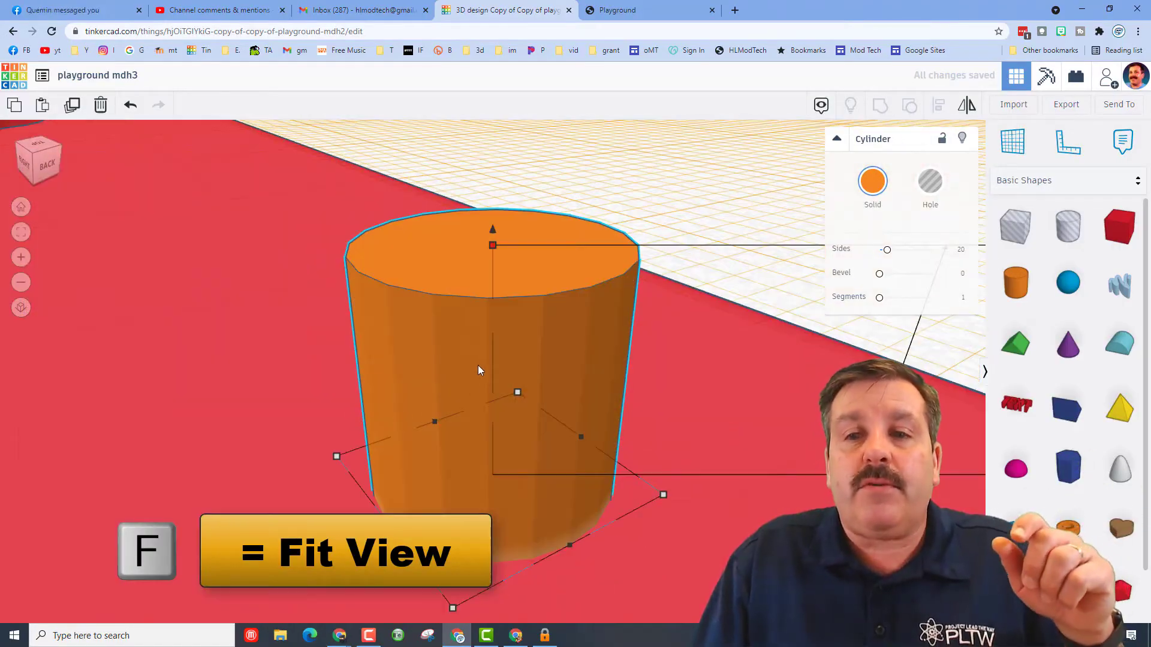
pyautogui.click(21, 282)
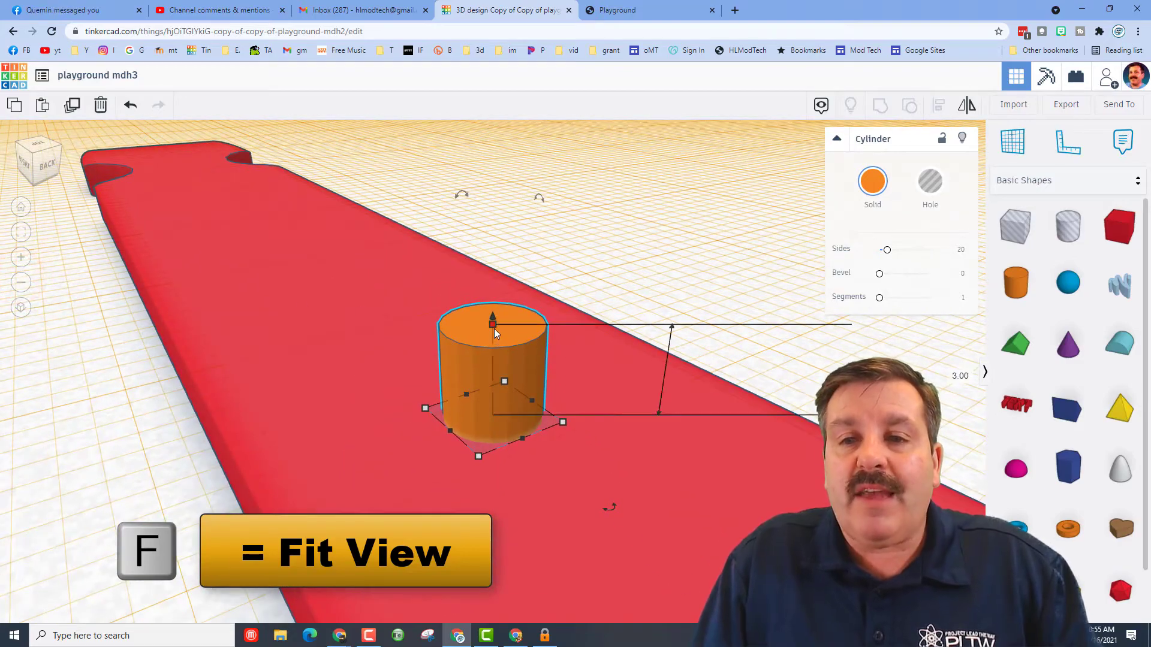
pyautogui.moveTo(494, 316); pyautogui.dragTo(491, 160)
pyautogui.scroll(-4, 609, 247)
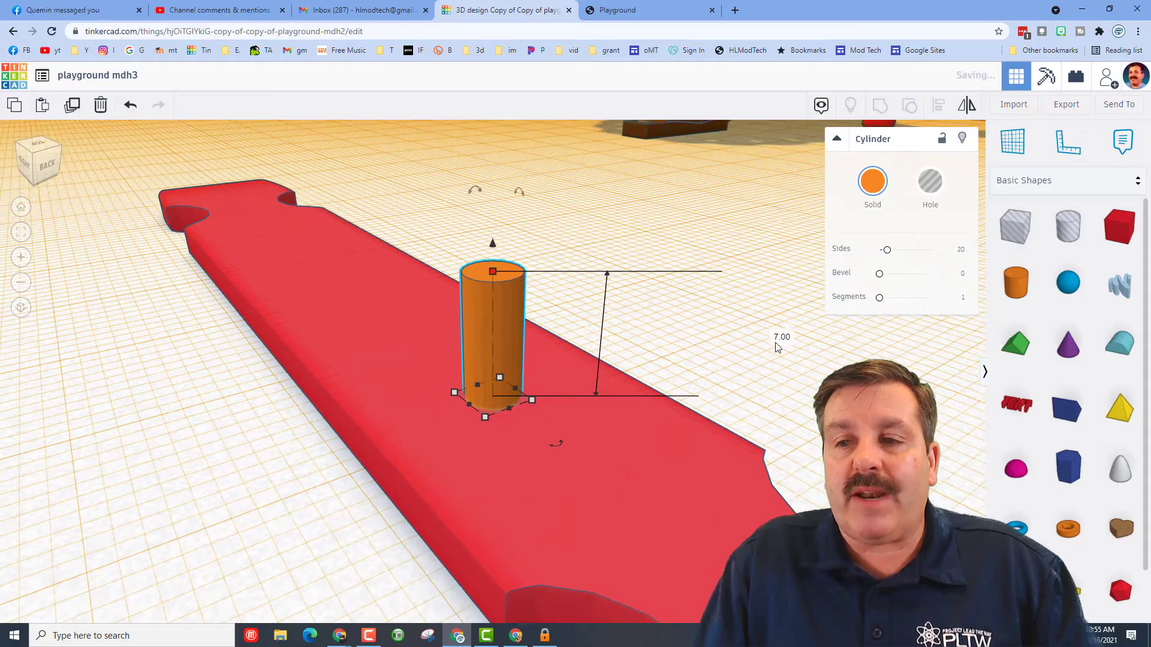
pyautogui.click(782, 337)
pyautogui.write('12')
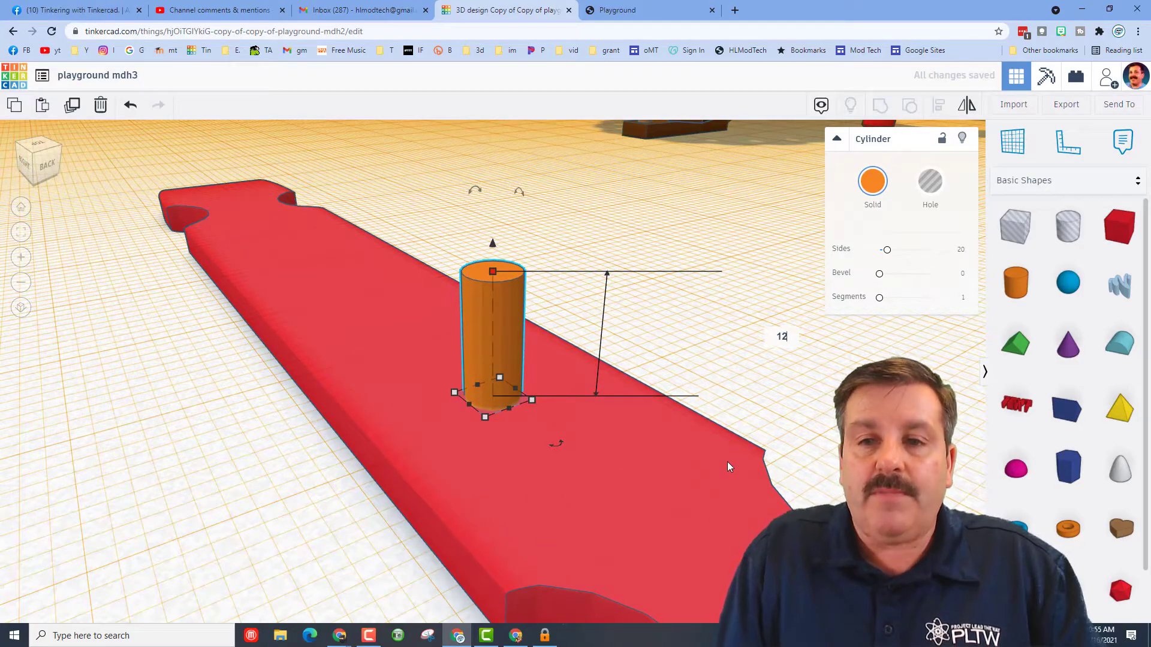
pyautogui.press('Return')
# Nudge the upright cylinder along the board toward the nearer pair of notches
pyautogui.scroll(-4, 497, 465)
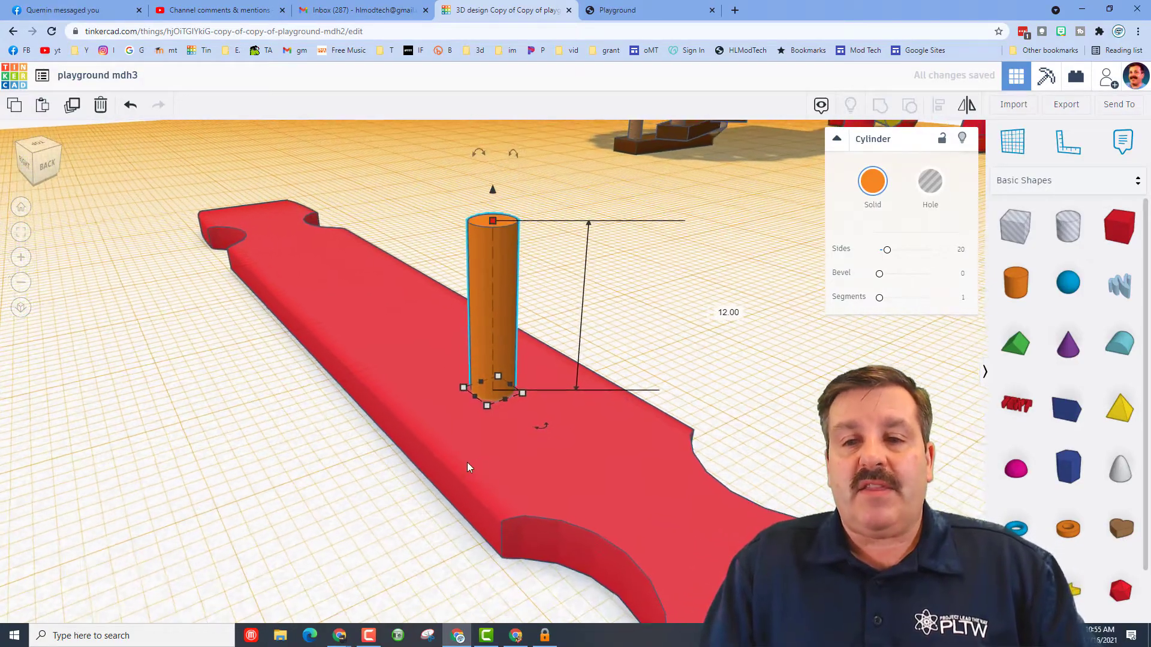
pyautogui.moveTo(619, 456); pyautogui.dragTo(535, 474, button='right')
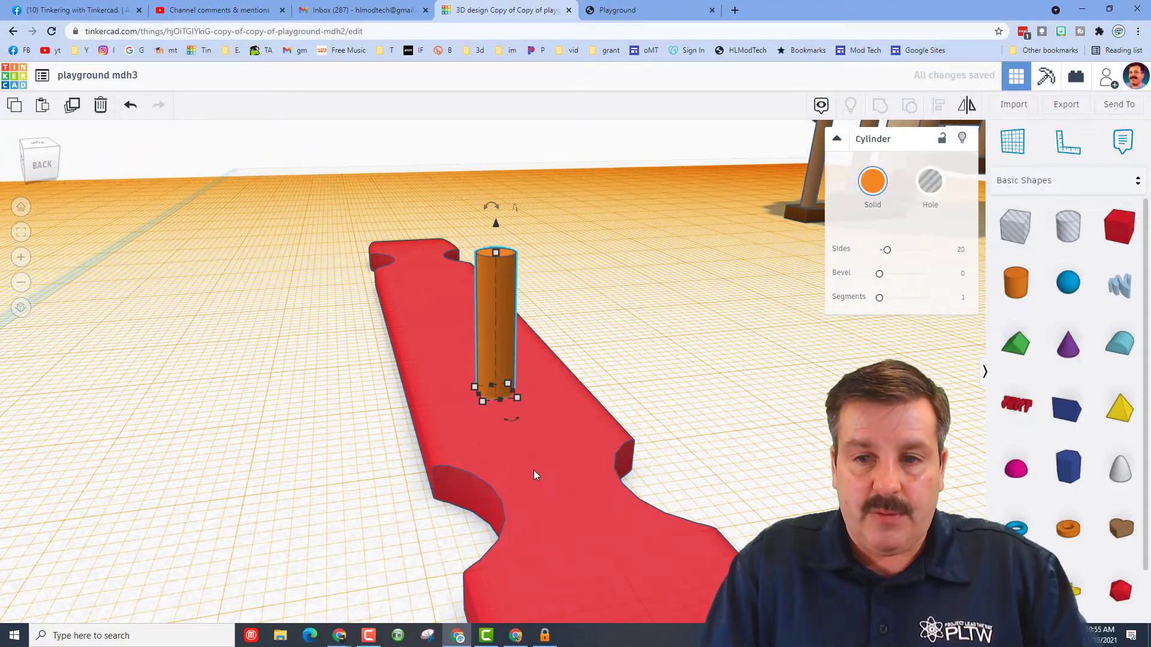
pyautogui.press('Down')
pyautogui.press('Down')
pyautogui.press('Down')
pyautogui.press('Down')
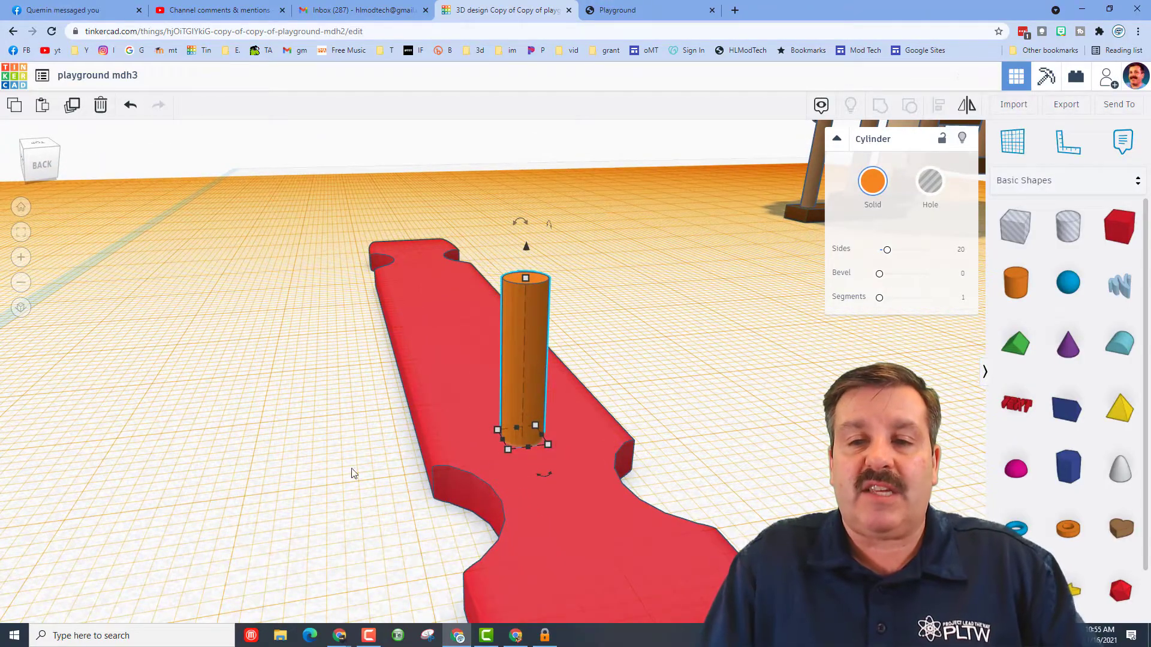
# Duplicate the upright cylinder as a crossbar rotated 90° to horizontal, and raise it toward the top of the post
pyautogui.moveTo(750, 470); pyautogui.dragTo(602, 376, button='right')
pyautogui.click(516, 364)
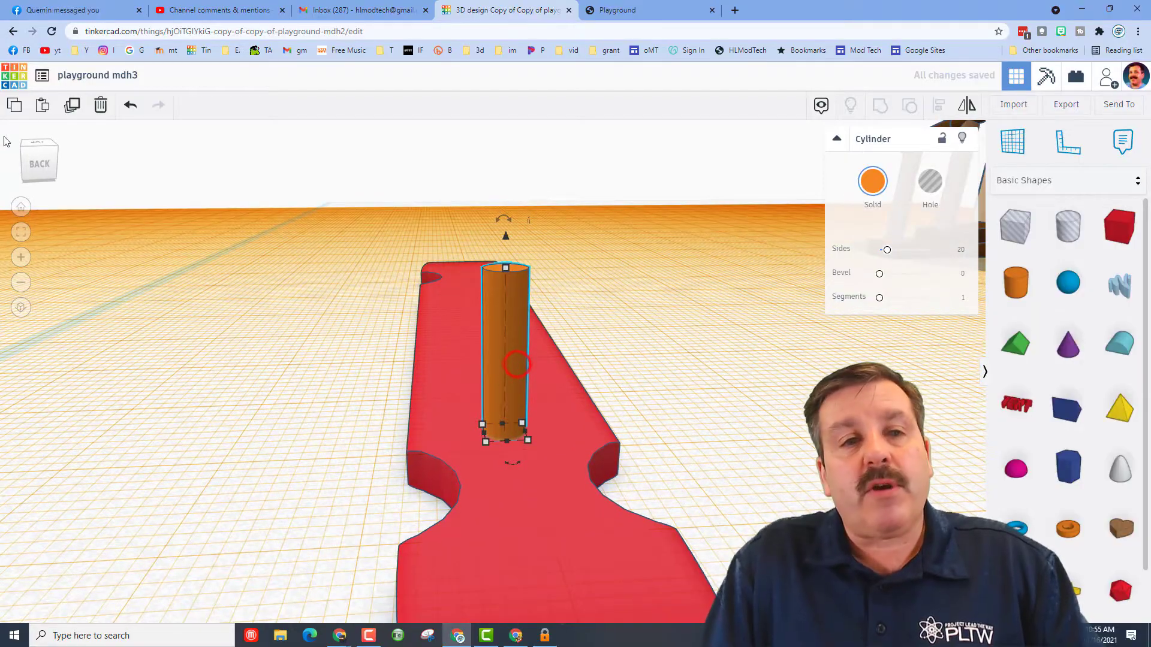
pyautogui.click(71, 108)
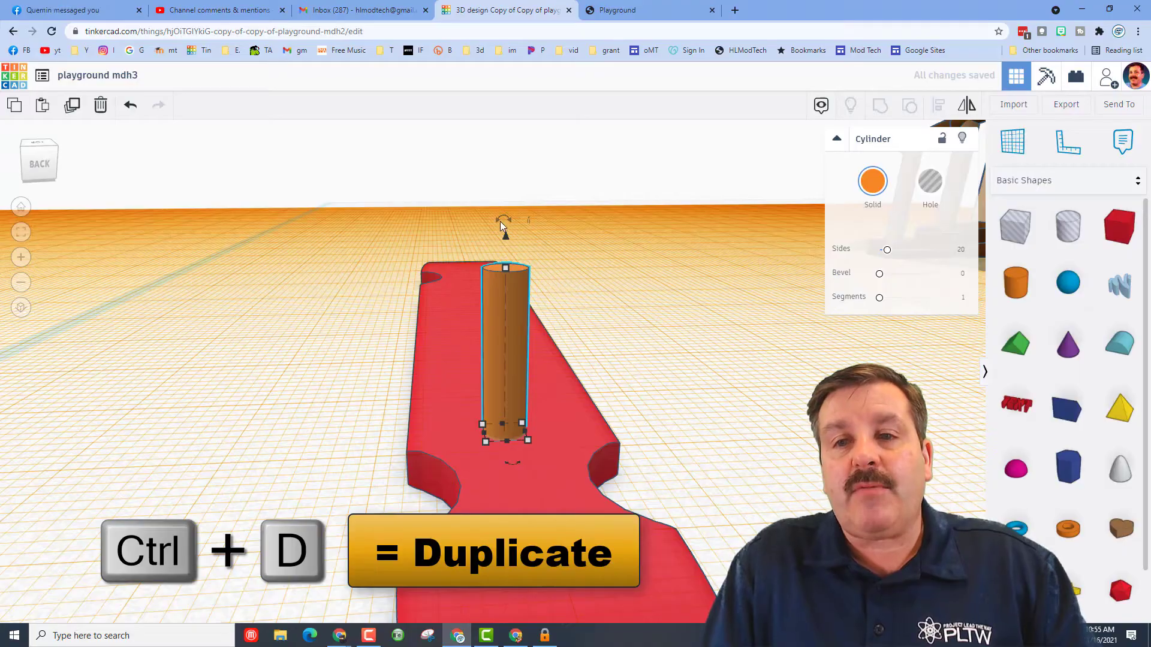
pyautogui.moveTo(499, 219); pyautogui.dragTo(463, 344)
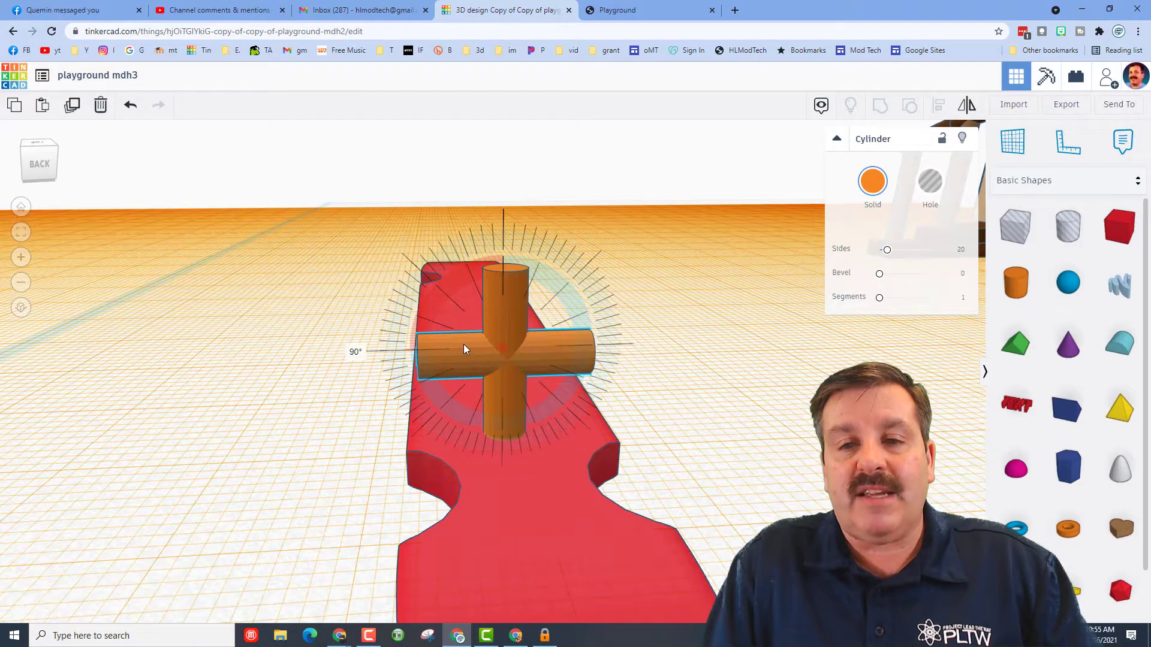
pyautogui.moveTo(463, 344); pyautogui.dragTo(463, 344)
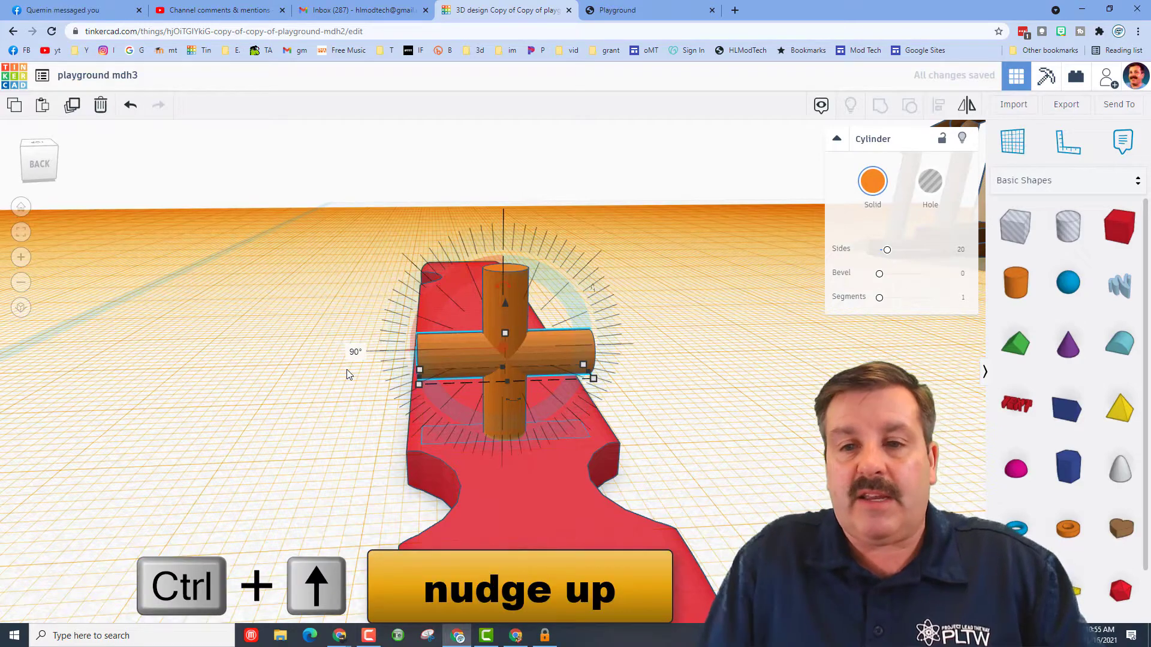
pyautogui.hotkey('ctrl', 'Up')
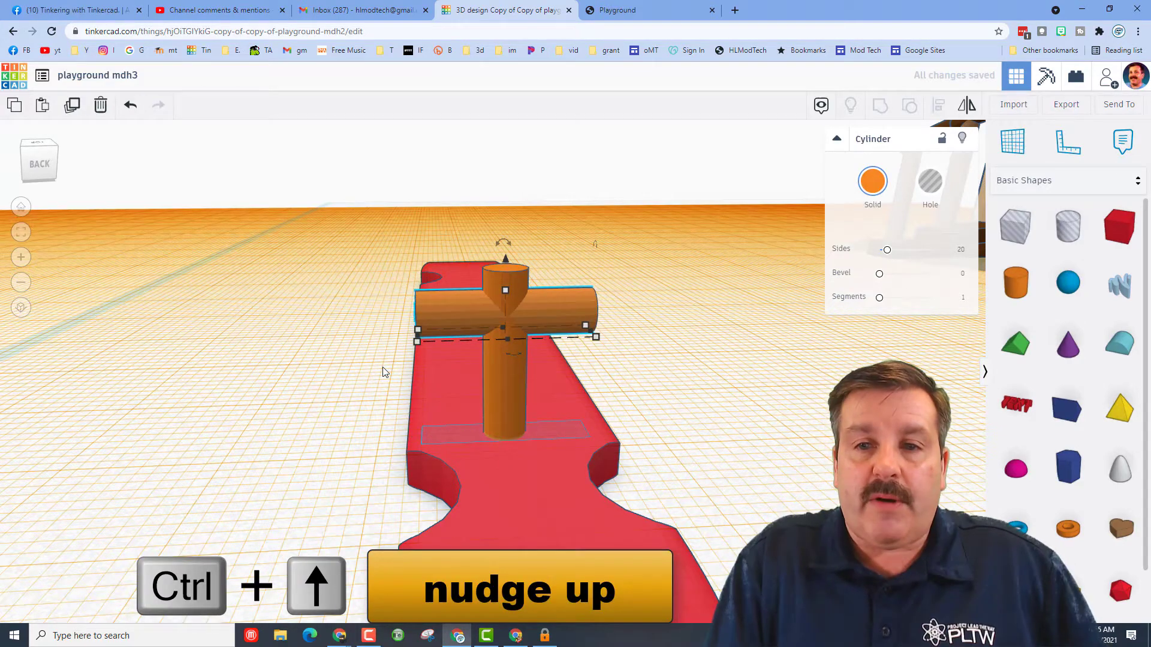
# Round the edges of the crossbar and the upright post with a bevel of 2 and 10 segments on both cylinders
pyautogui.moveTo(452, 395); pyautogui.dragTo(699, 300, button='right')
pyautogui.click(698, 300)
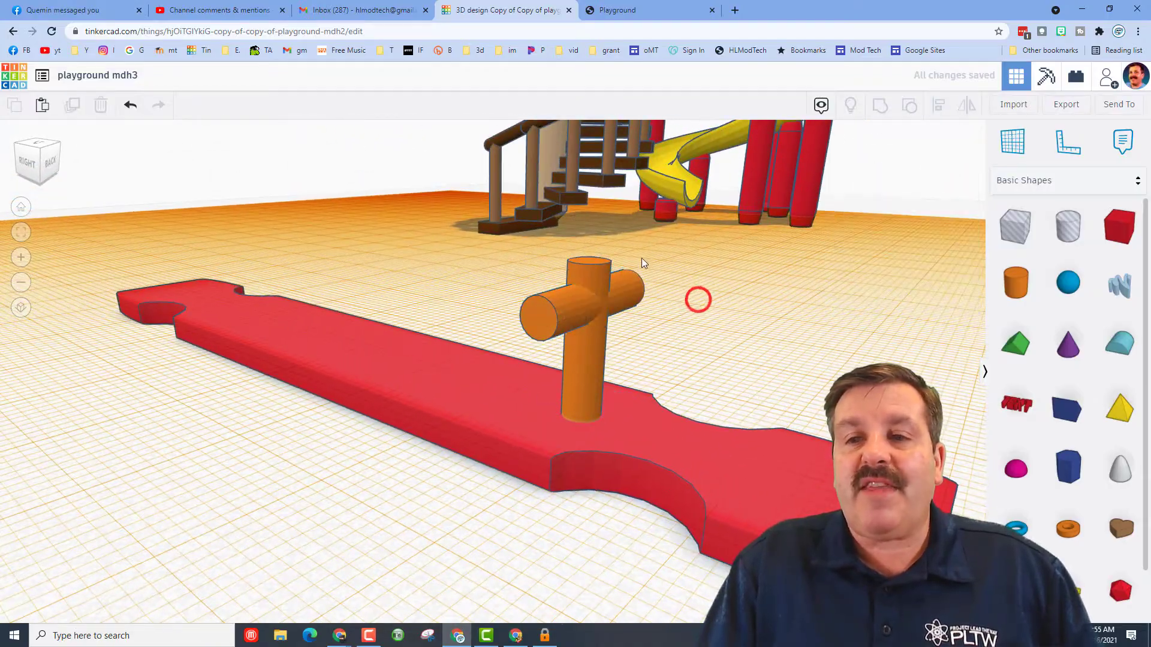
pyautogui.click(573, 295)
pyautogui.click(734, 285)
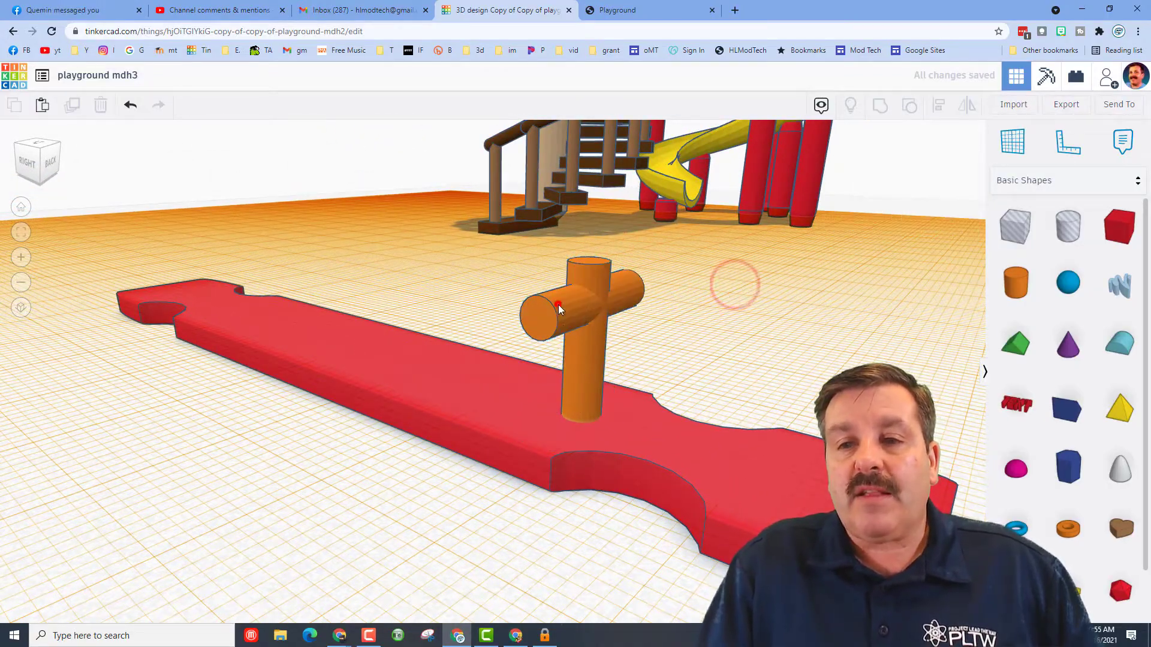
pyautogui.click(558, 305)
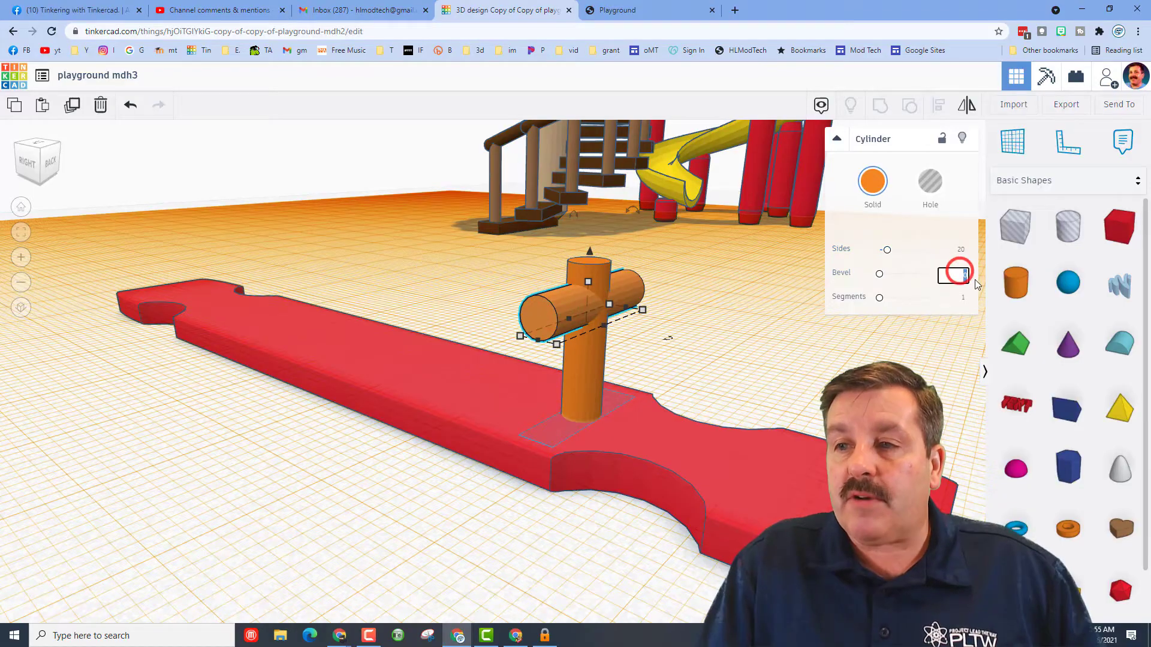
pyautogui.write('2')
pyautogui.press('Return')
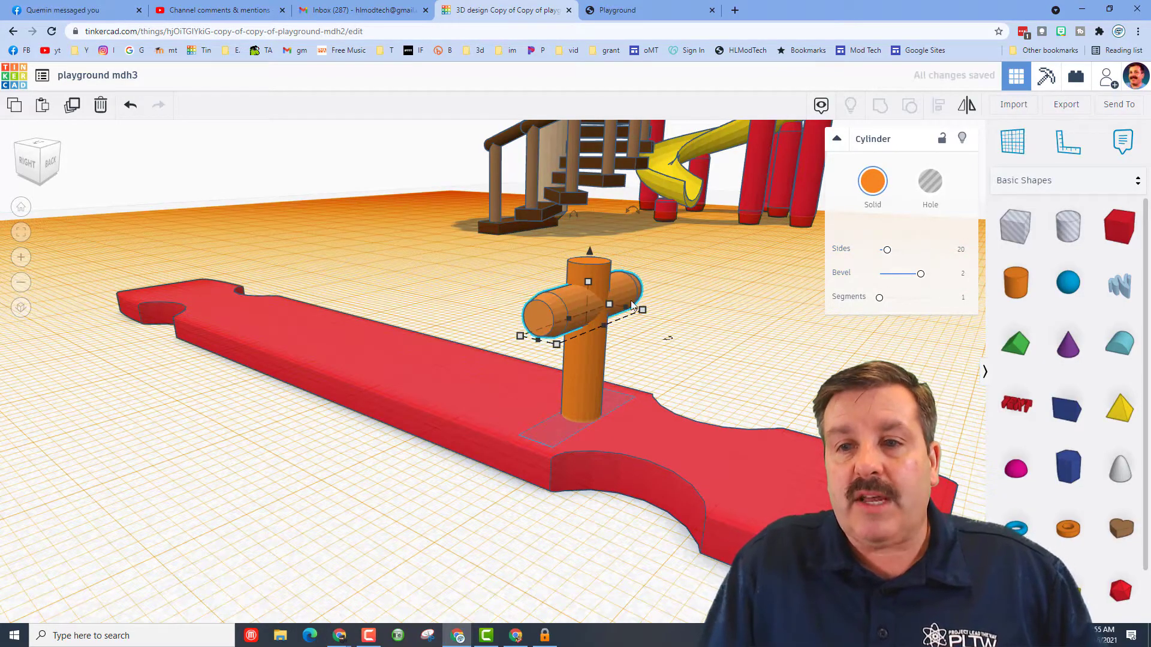
pyautogui.click(606, 275)
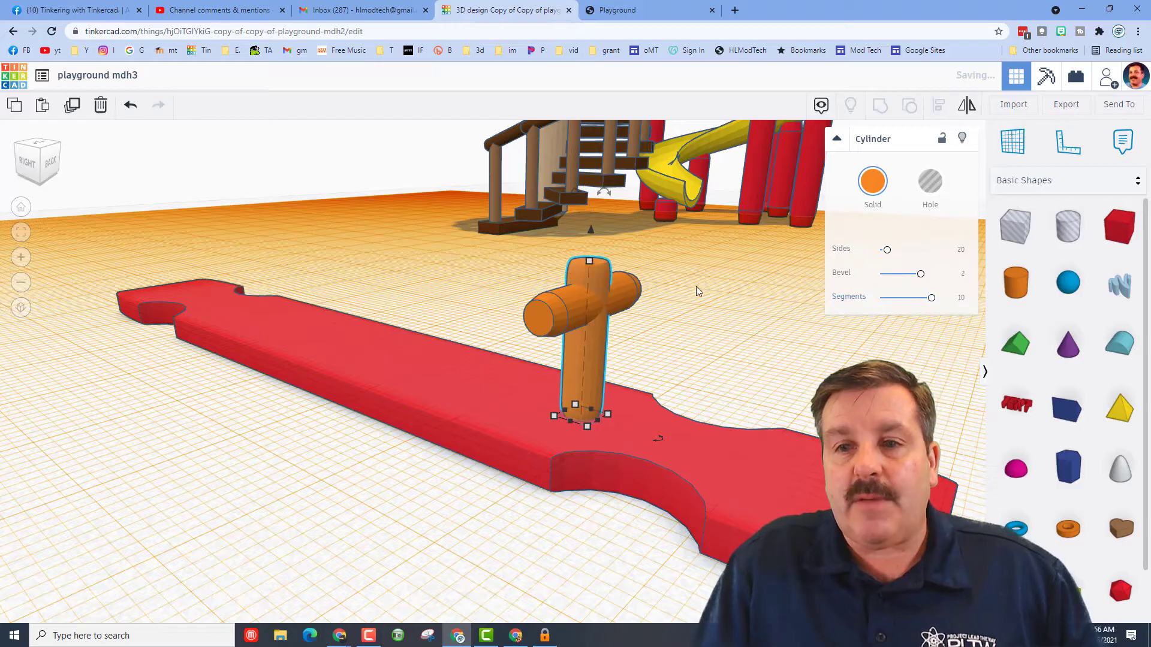
pyautogui.click(562, 302)
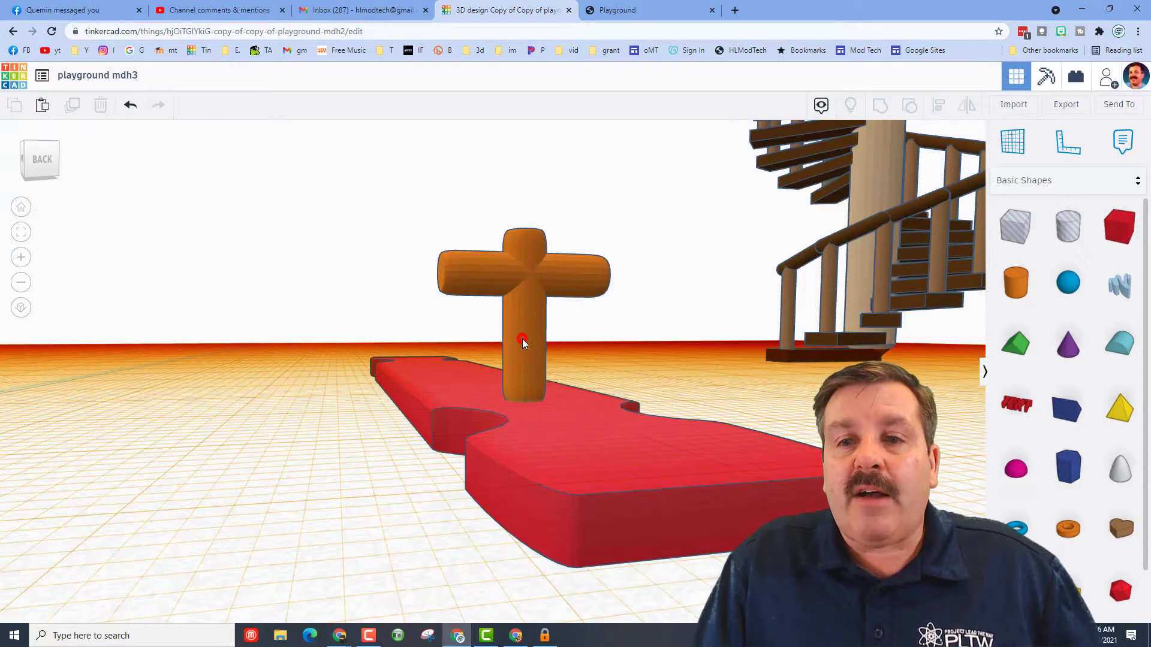
# Group the upright post and the crossbar into a single handle
pyautogui.click(522, 339)
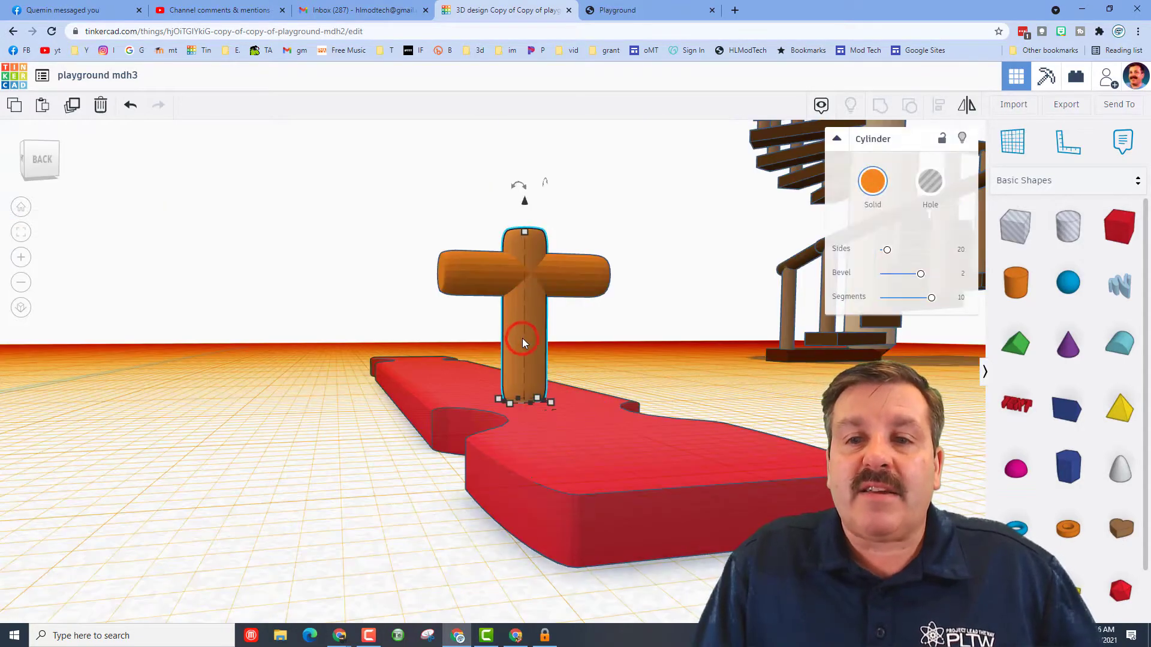
pyautogui.keyDown('shift'); pyautogui.click(471, 270); pyautogui.keyUp('shift')
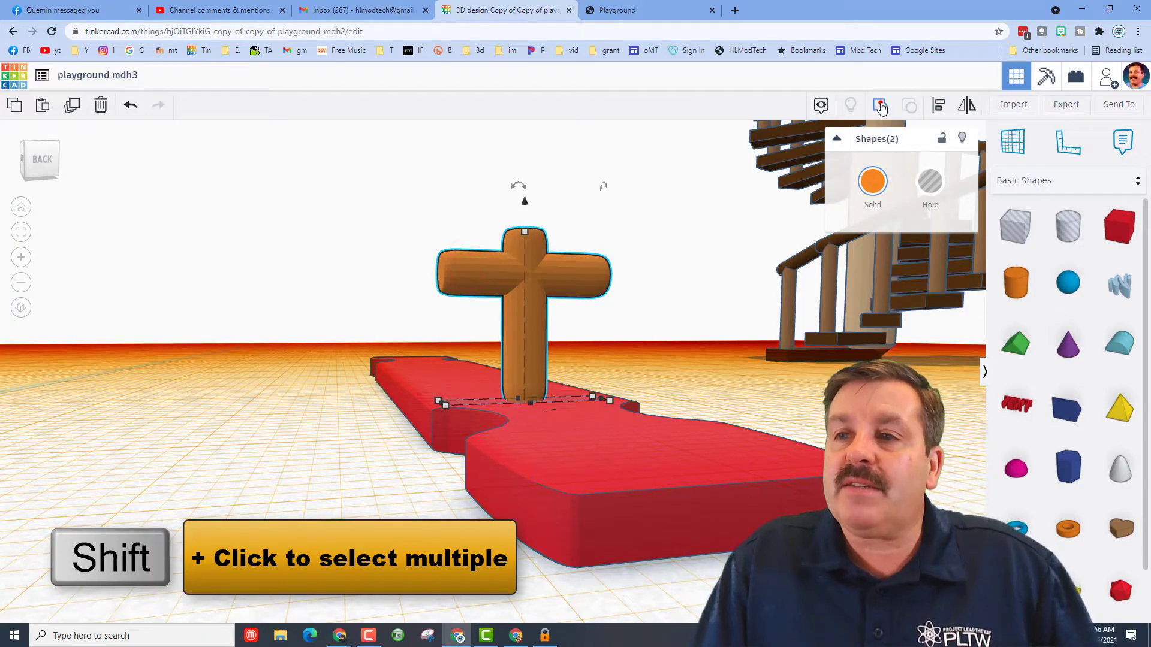
pyautogui.click(881, 107)
pyautogui.moveTo(660, 243); pyautogui.dragTo(652, 298, button='right')
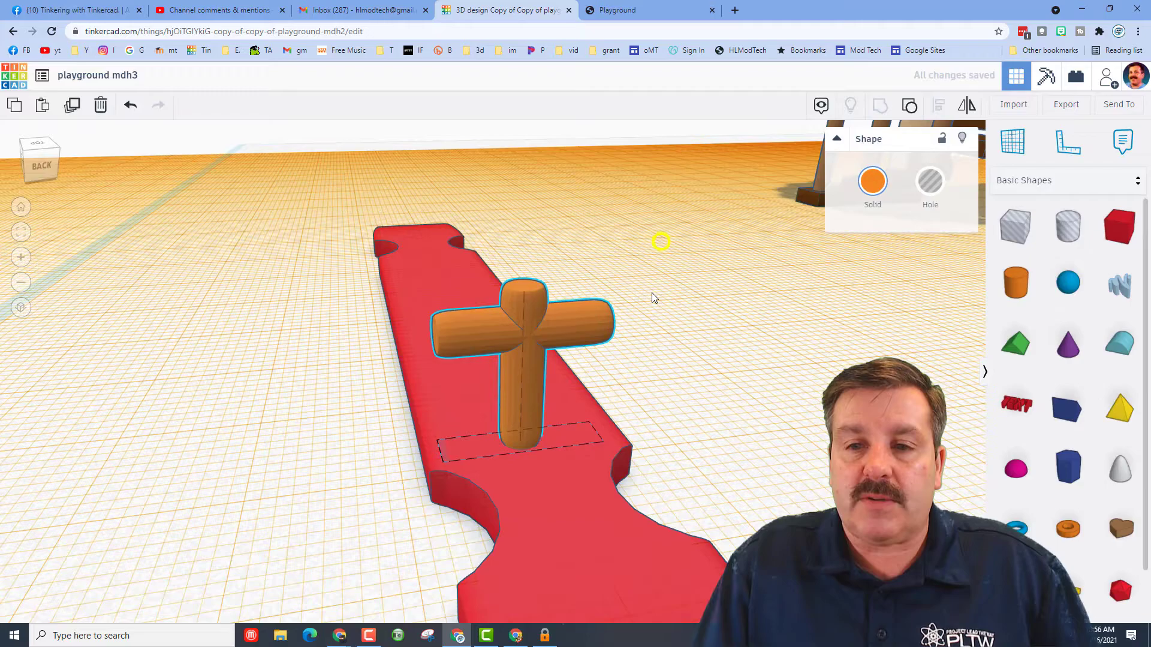
# Duplicate the handle and move the copy along the board toward the opposite end
pyautogui.moveTo(662, 368); pyautogui.dragTo(495, 373, button='right')
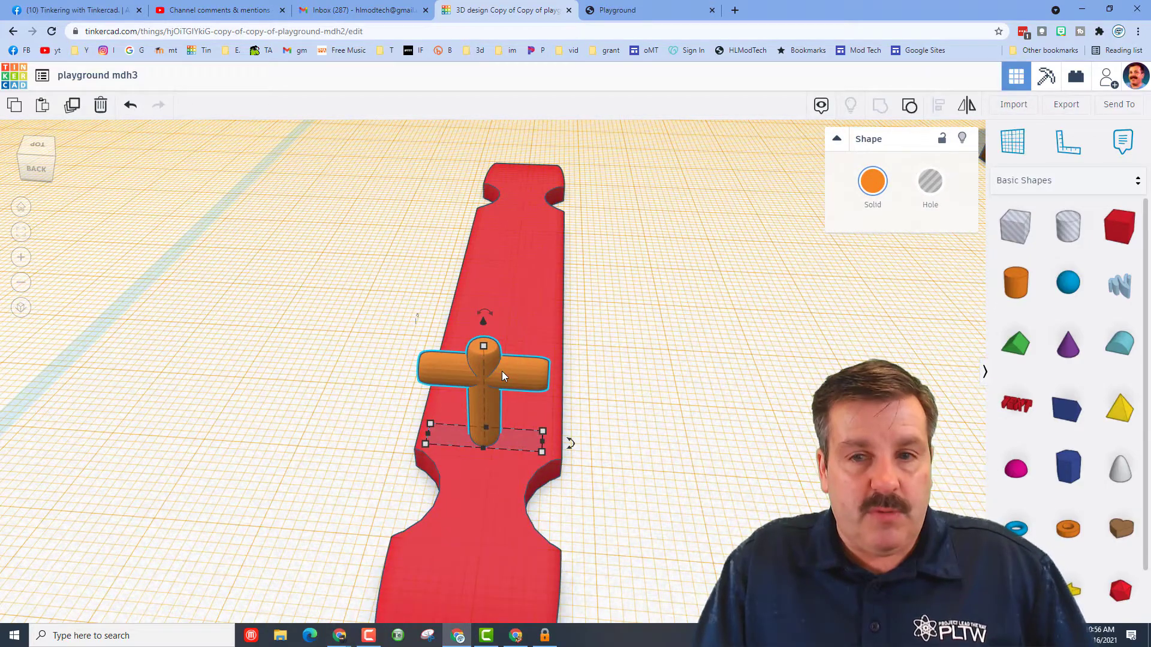
pyautogui.click(71, 105)
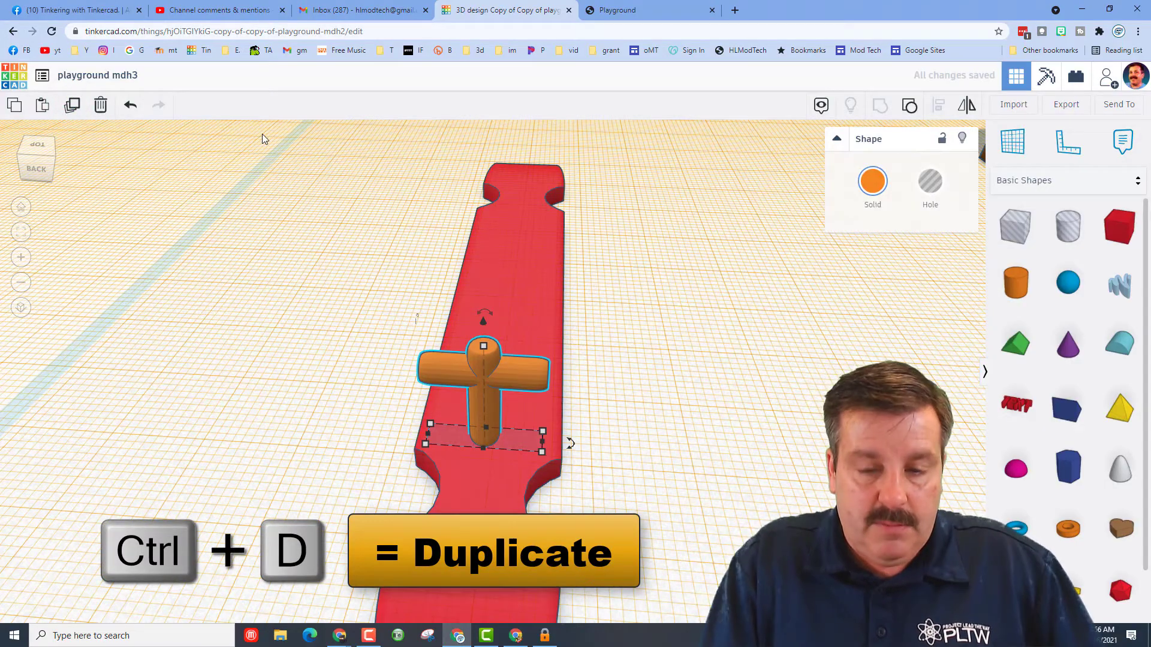
pyautogui.press('Up')
pyautogui.press('Up')
pyautogui.press('Up')
pyautogui.press('Up')
pyautogui.press('Up')
pyautogui.press('Up')
pyautogui.press('Up')
pyautogui.press('Up')
pyautogui.press('Up')
pyautogui.press('Up')
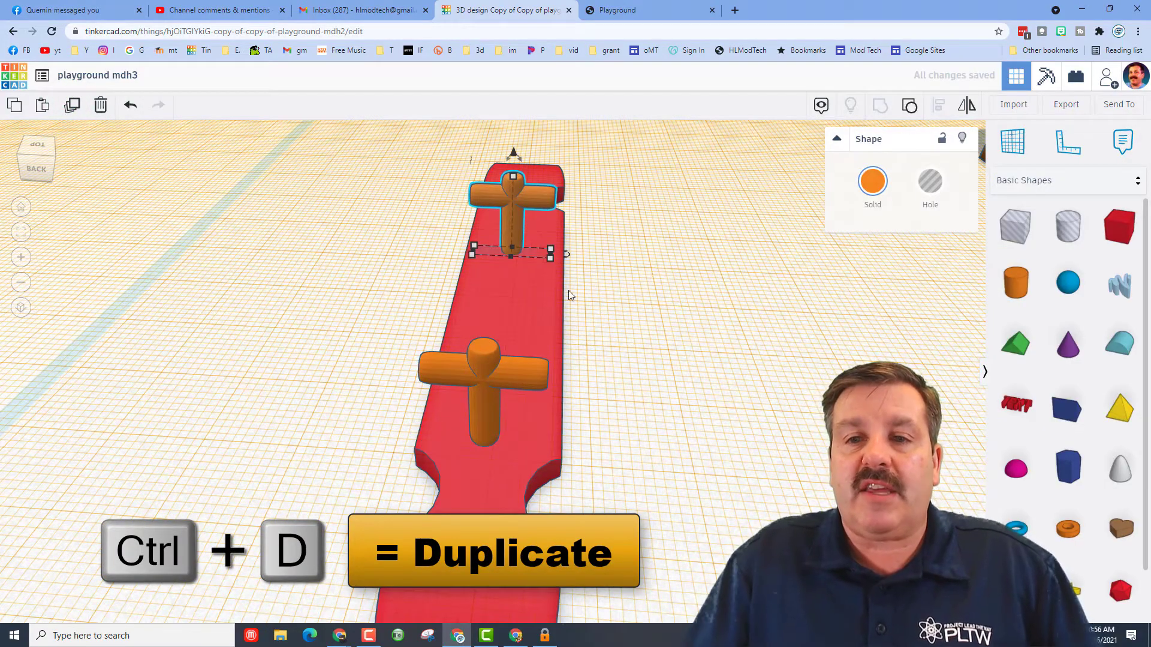
# Nudge the duplicated handle farther along the board, close to the second pair of notches
pyautogui.moveTo(569, 290); pyautogui.dragTo(437, 230, button='right')
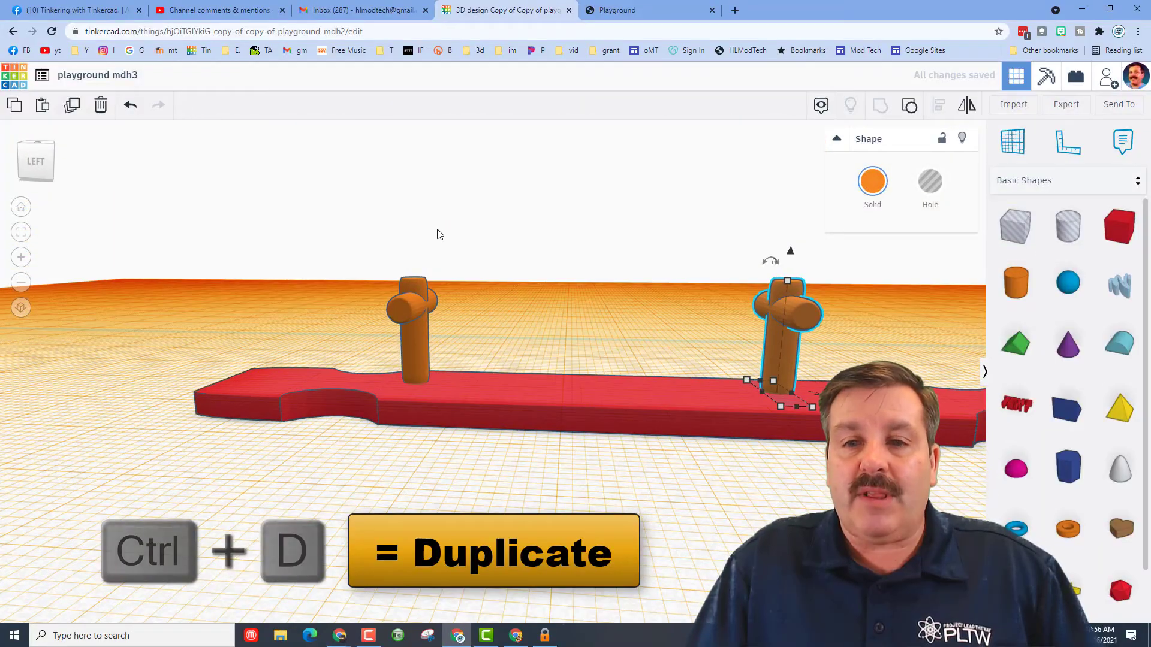
pyautogui.click(437, 225)
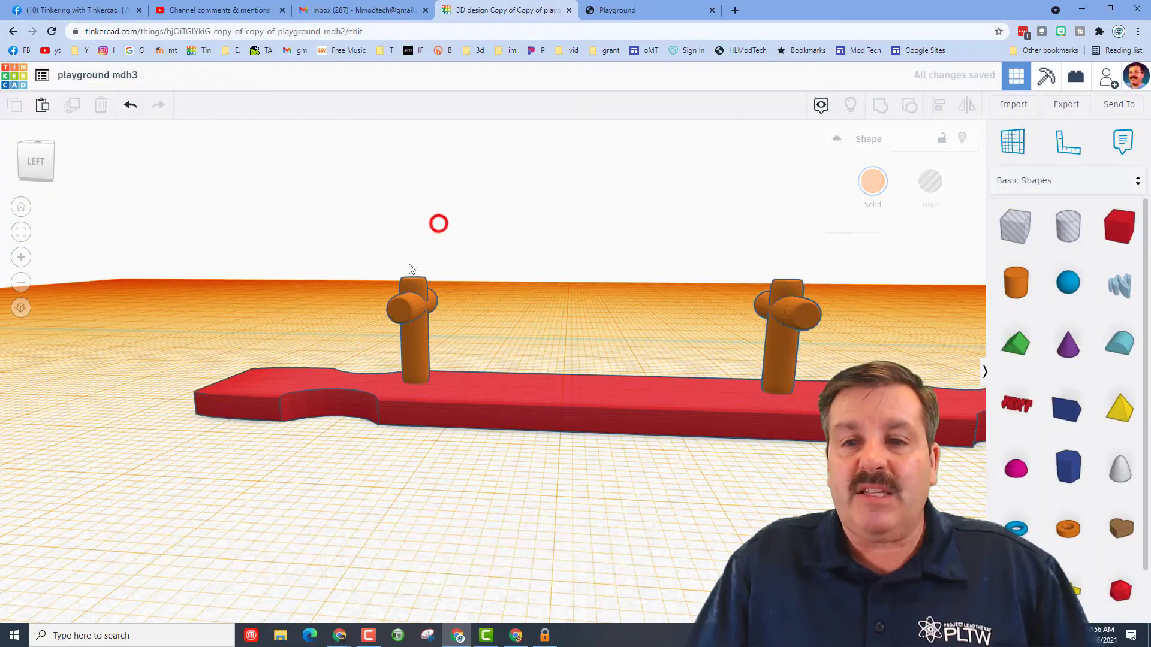
pyautogui.click(780, 342)
pyautogui.press('Right')
pyautogui.press('Right')
pyautogui.press('Right')
pyautogui.press('Right')
pyautogui.press('Right')
pyautogui.press('Right')
pyautogui.press('Right')
pyautogui.press('Right')
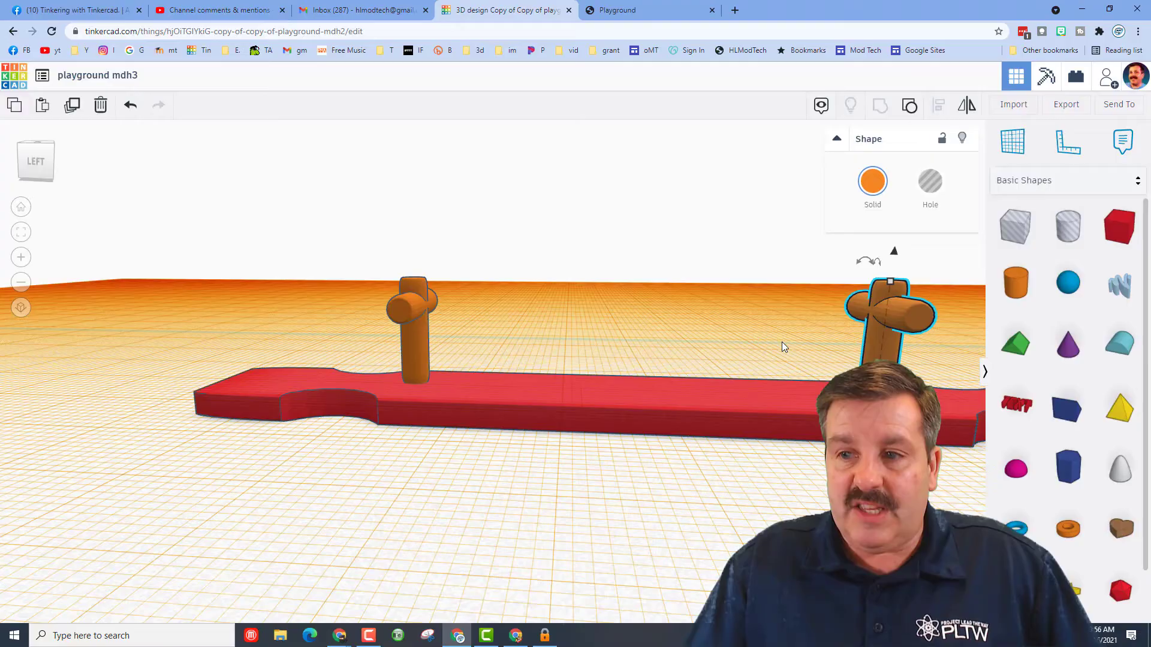
# Group the two handles together so they act as one object
pyautogui.moveTo(751, 303); pyautogui.dragTo(469, 322, button='right')
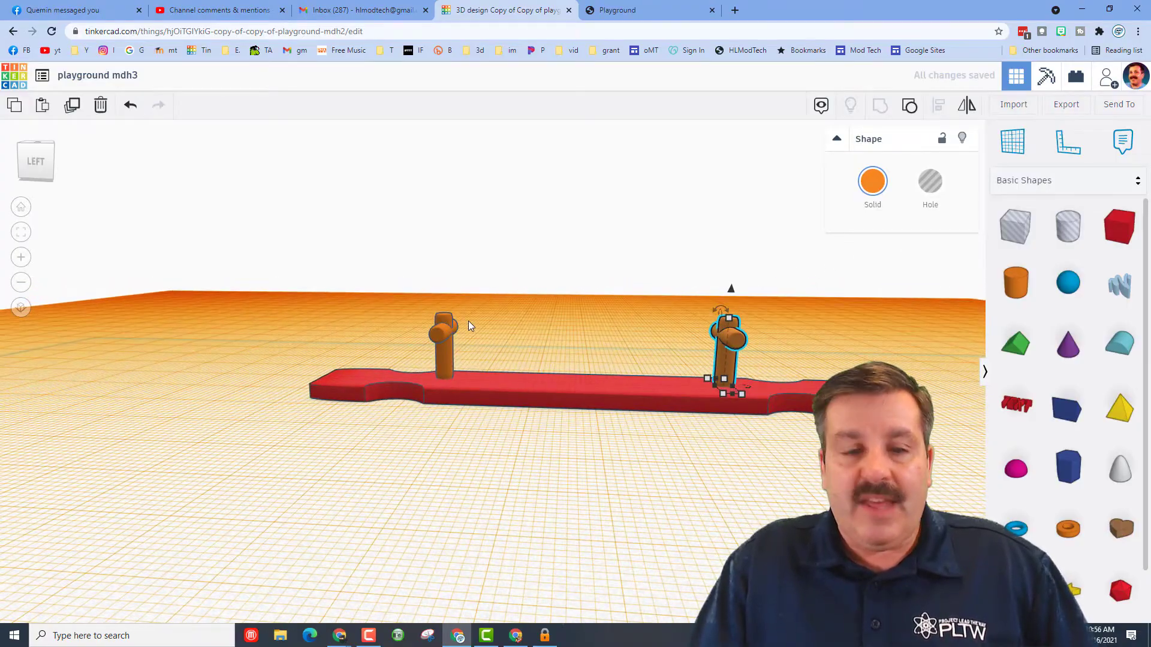
pyautogui.keyDown('shift'); pyautogui.click(450, 327); pyautogui.keyUp('shift')
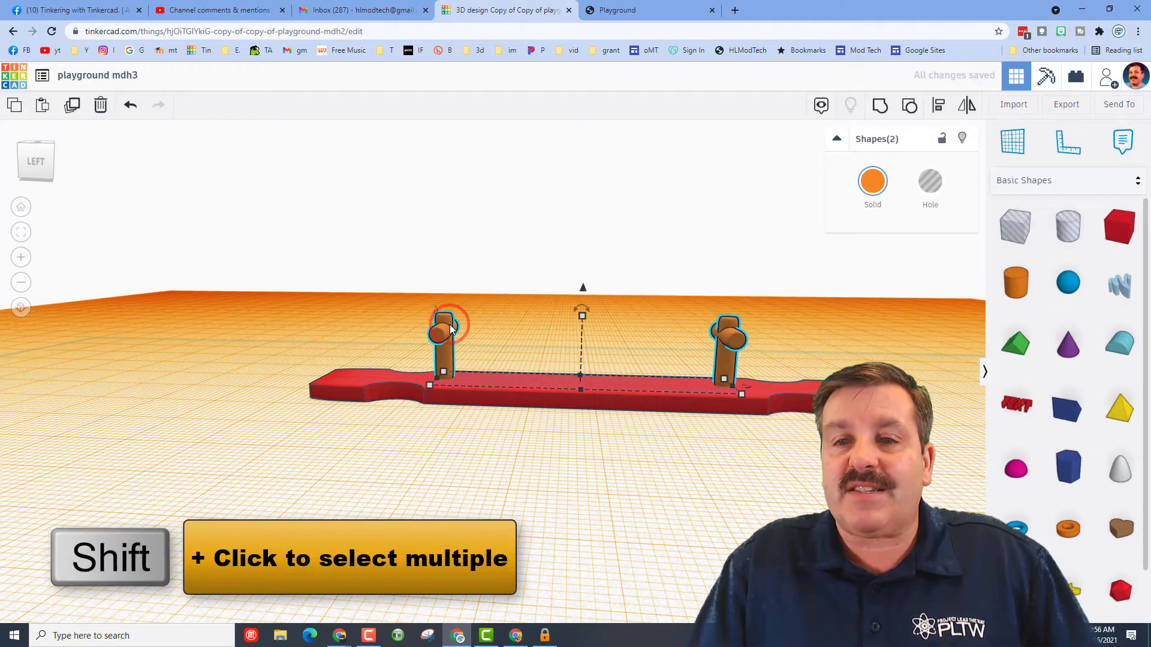
pyautogui.click(880, 105)
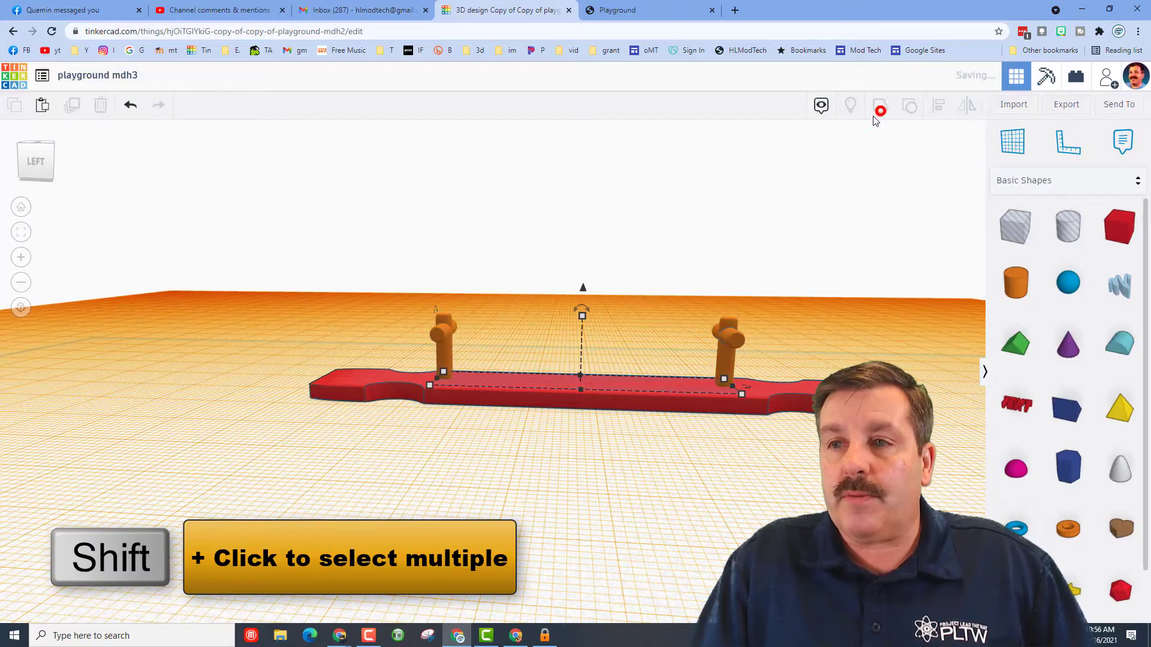
pyautogui.moveTo(557, 291); pyautogui.dragTo(551, 366, button='right')
pyautogui.click(599, 294)
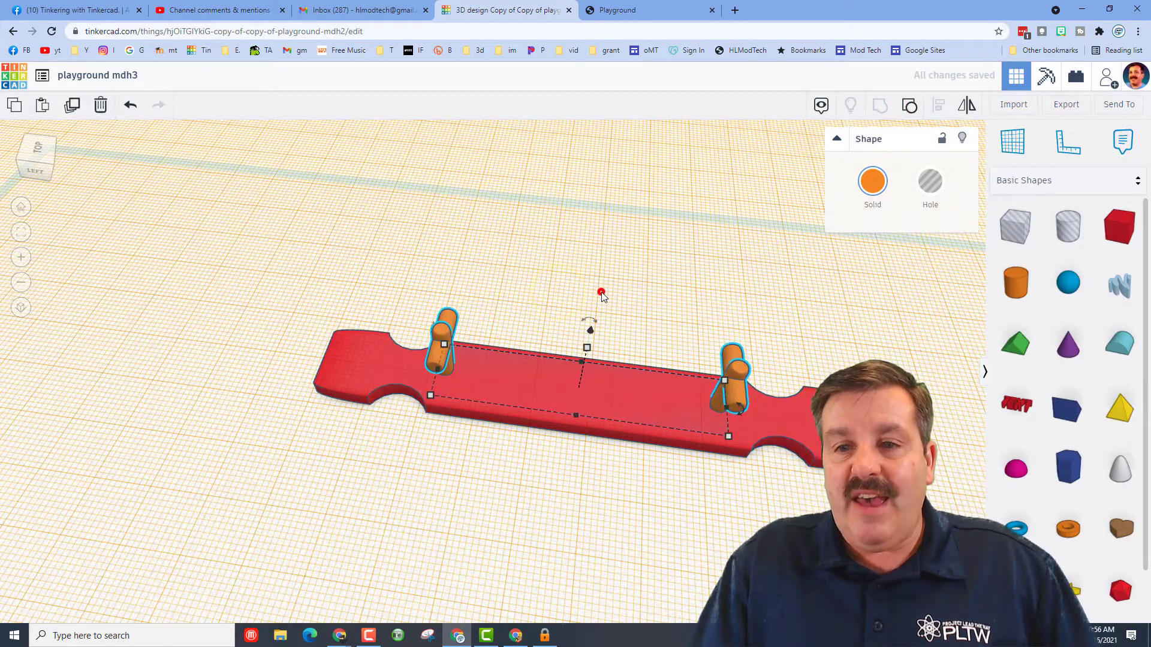
# Align the handle pair with the red board, centred across both its width and its length
pyautogui.moveTo(375, 272); pyautogui.dragTo(729, 479)
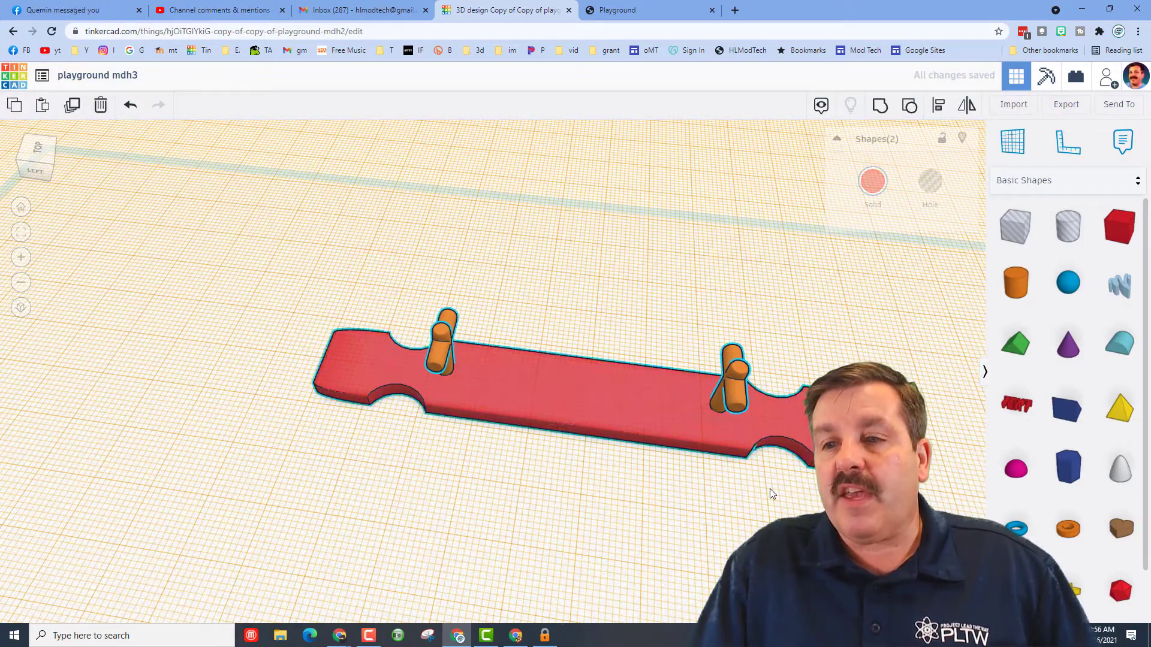
pyautogui.click(938, 105)
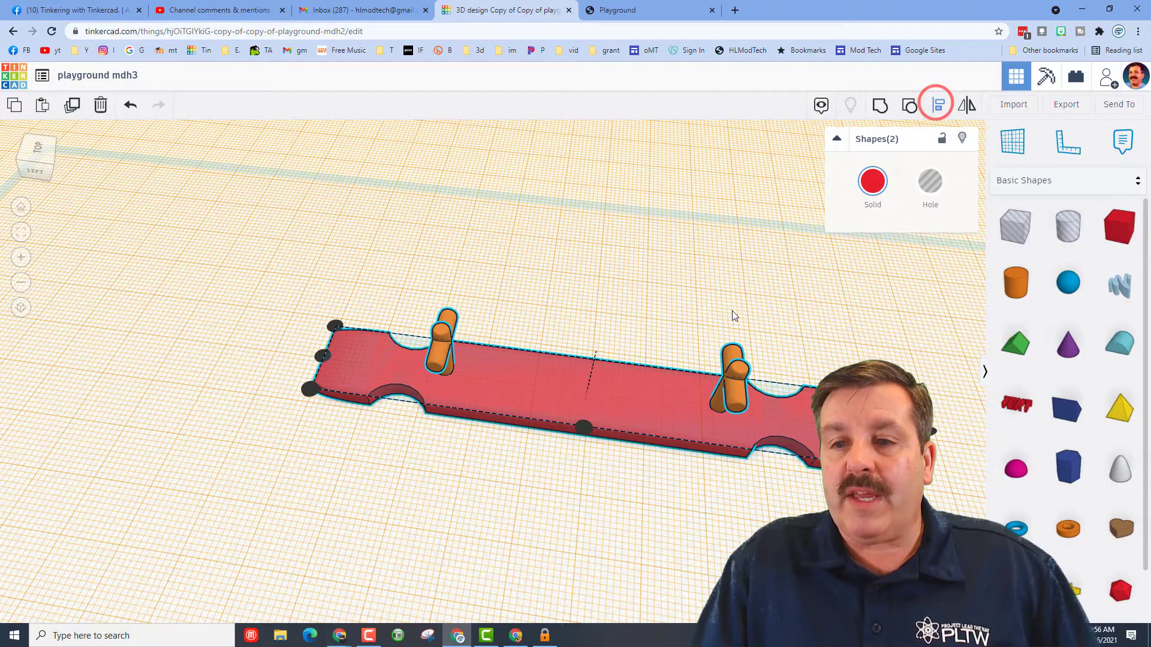
pyautogui.click(627, 405)
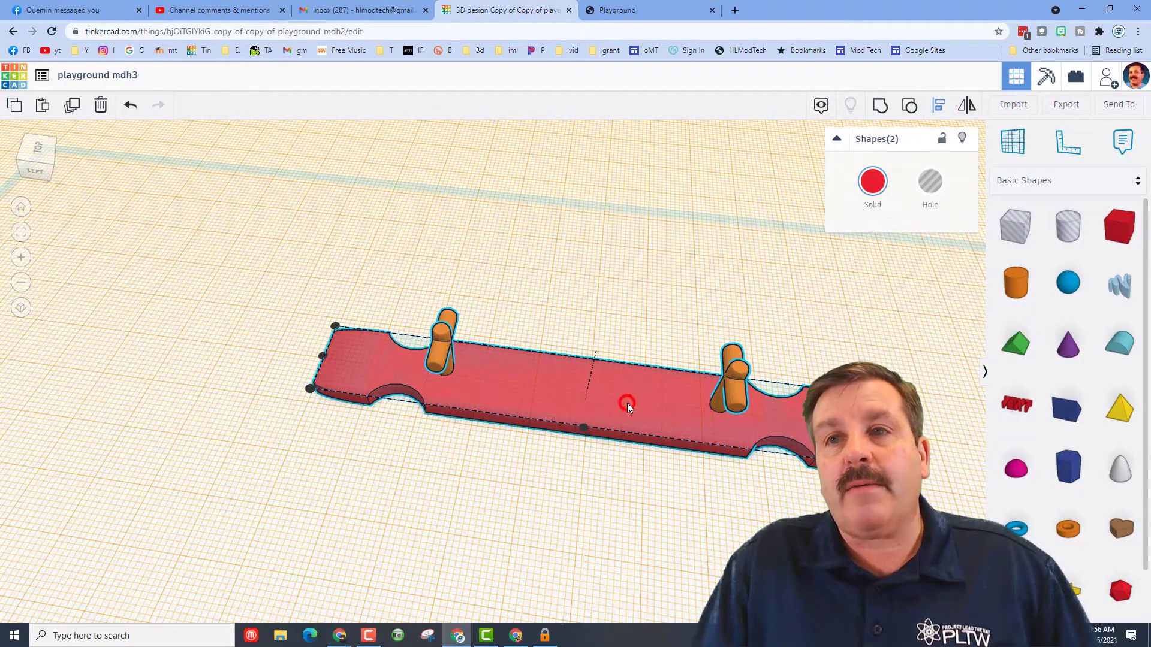
pyautogui.click(322, 358)
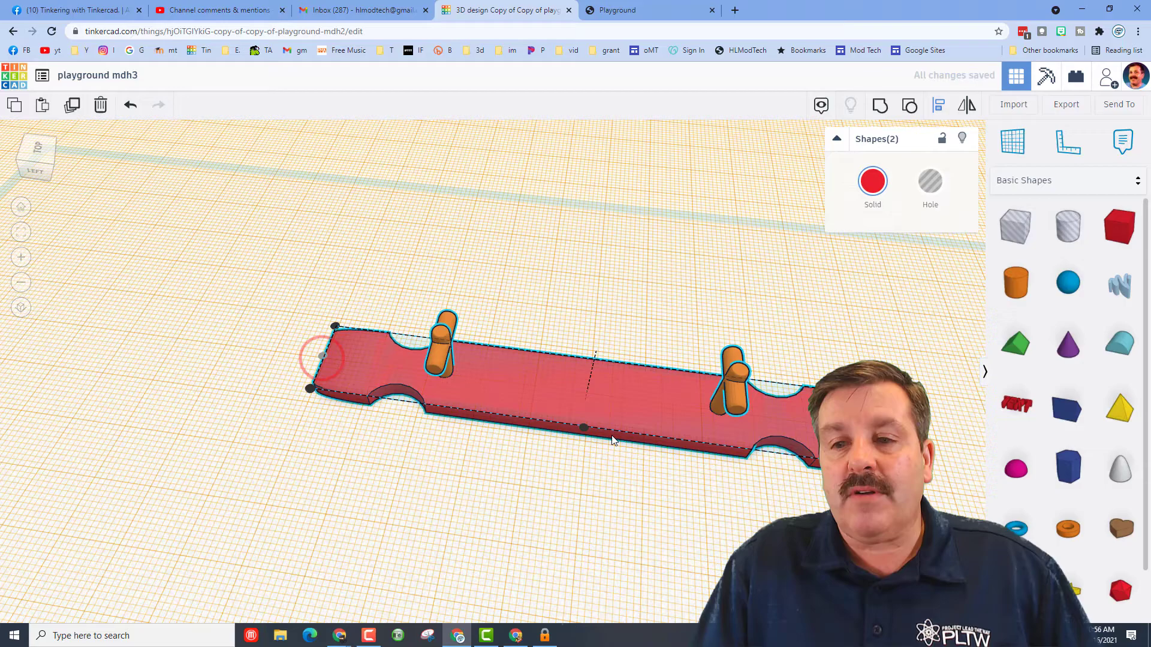
pyautogui.click(586, 431)
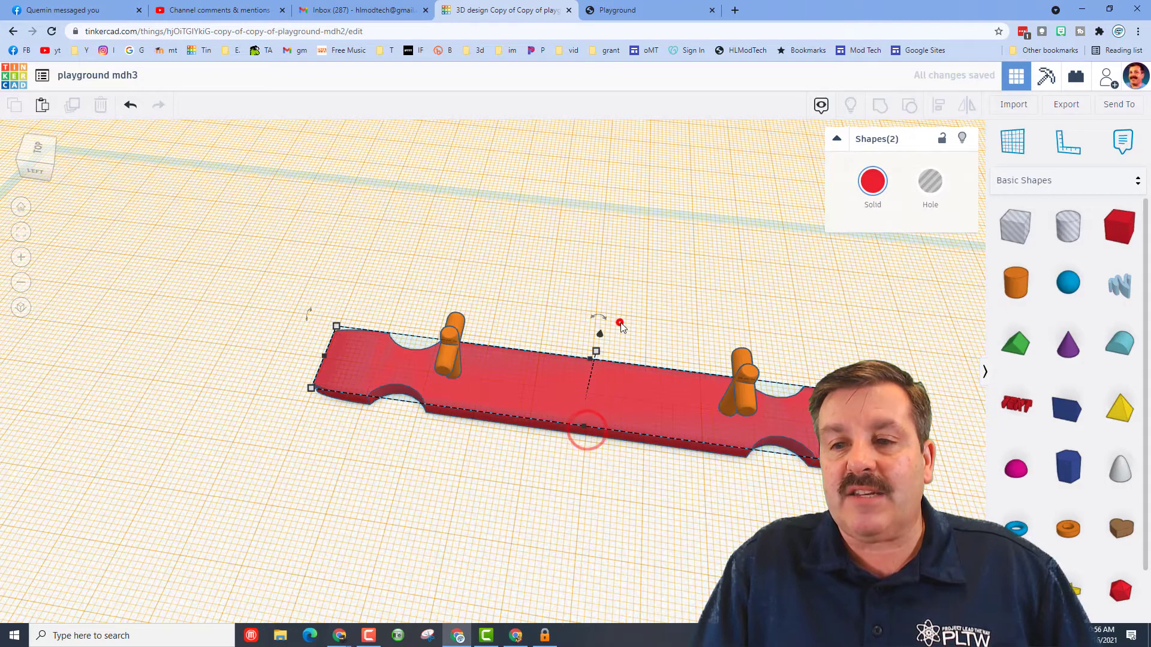
pyautogui.click(620, 323)
# Recolour the notched board with the medium purple preset
pyautogui.moveTo(651, 322); pyautogui.dragTo(683, 324, button='right')
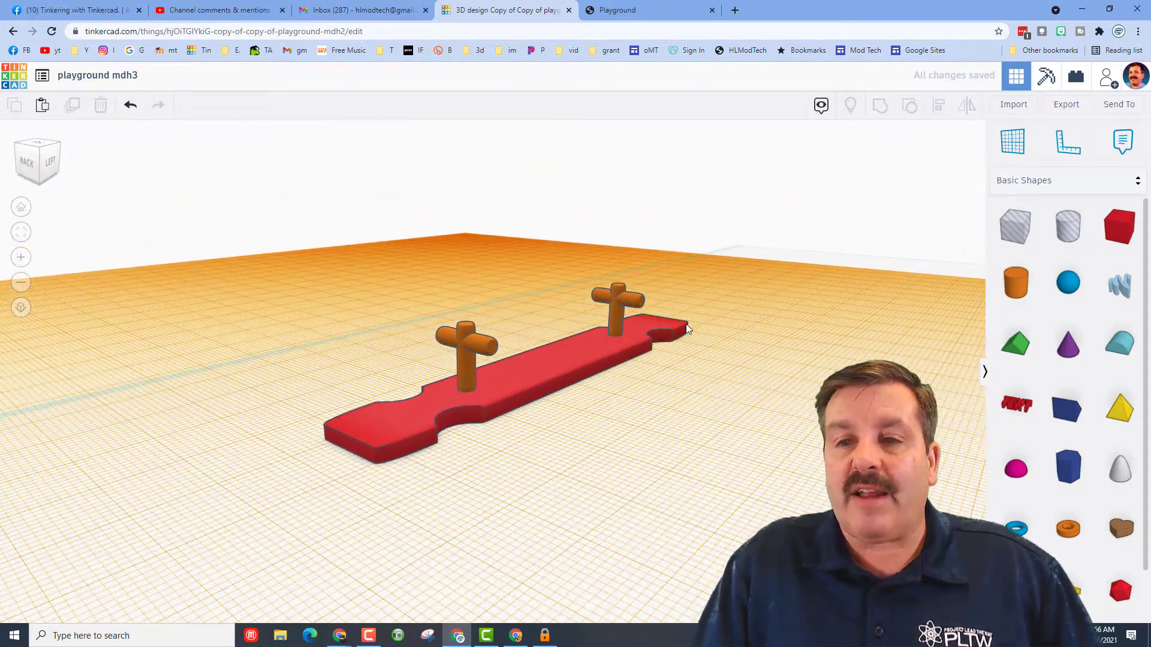
pyautogui.click(542, 351)
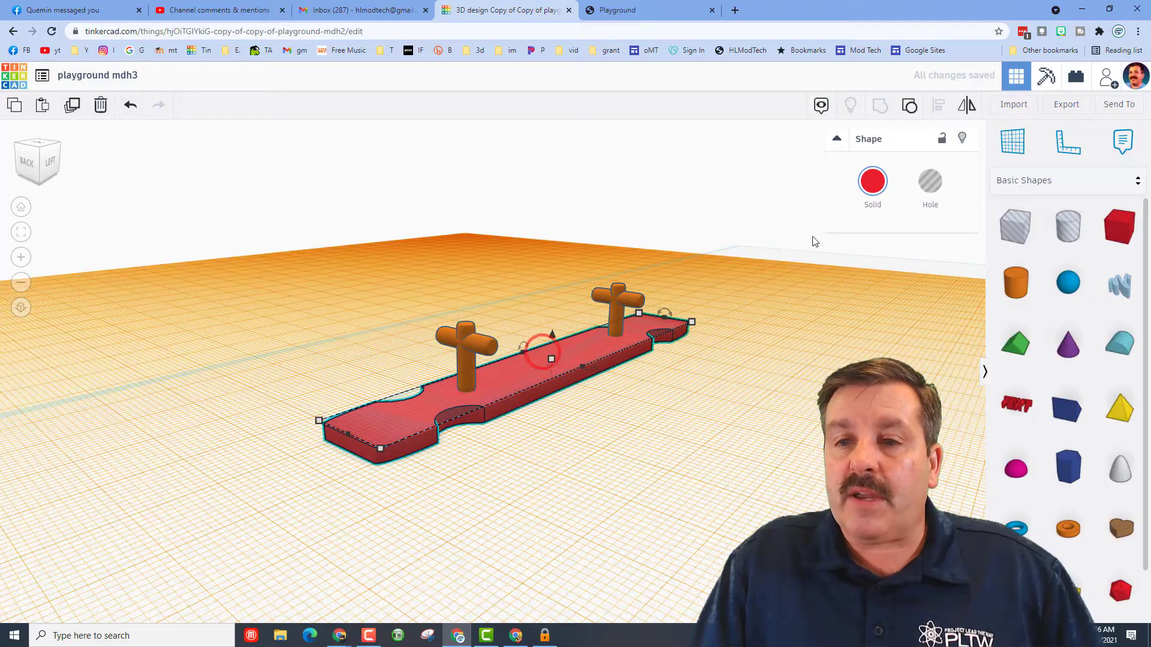
pyautogui.click(872, 180)
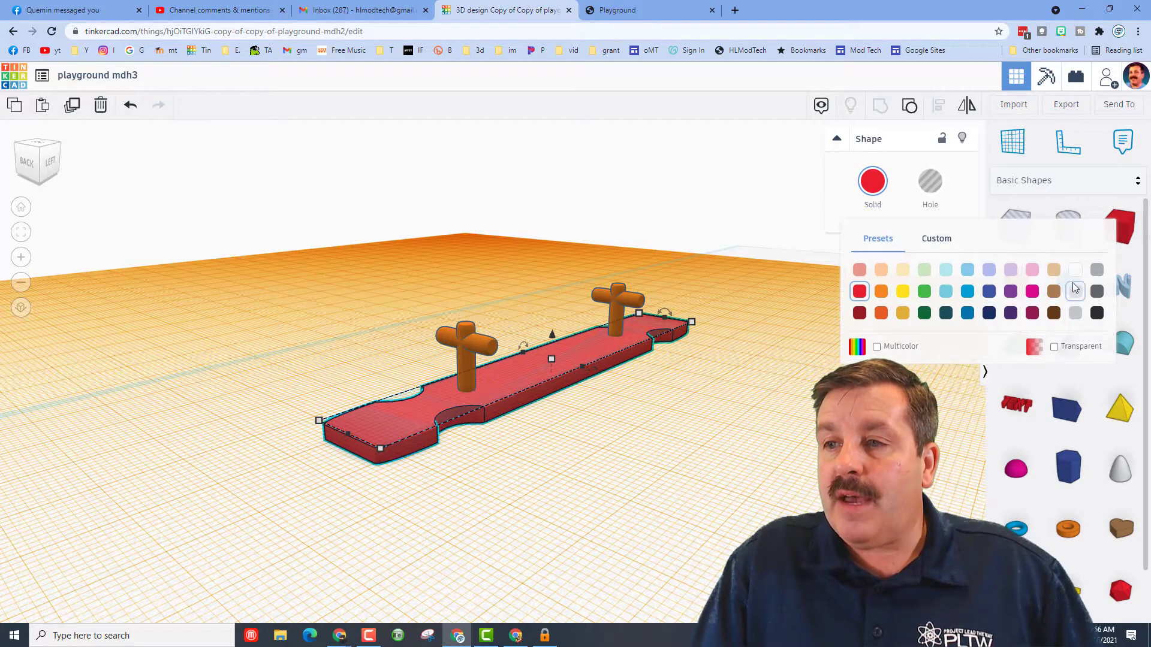
pyautogui.click(1010, 291)
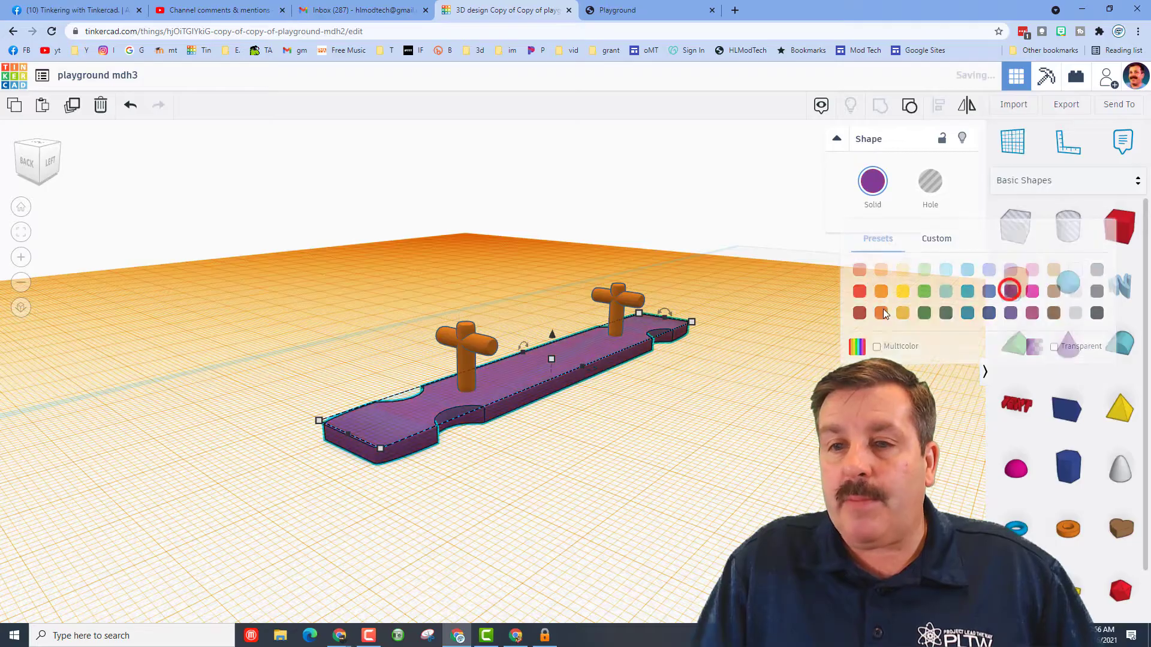
# Recolour the handle pair with the custom blue 5272de
pyautogui.click(617, 293)
pyautogui.click(871, 189)
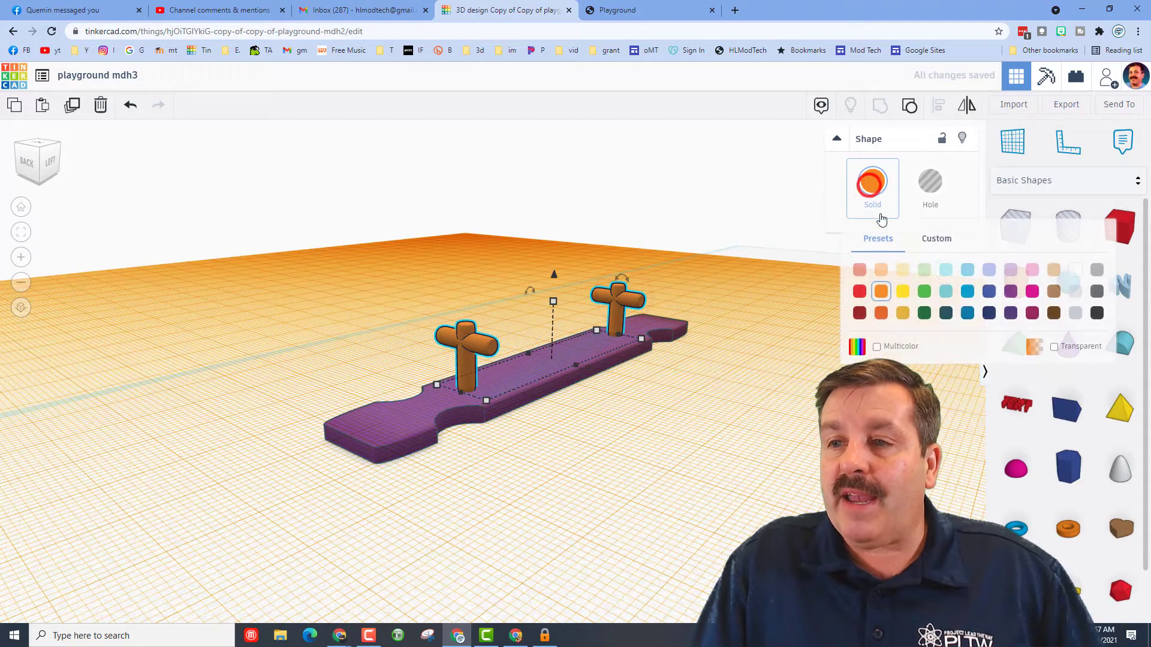
pyautogui.click(940, 237)
pyautogui.click(934, 359)
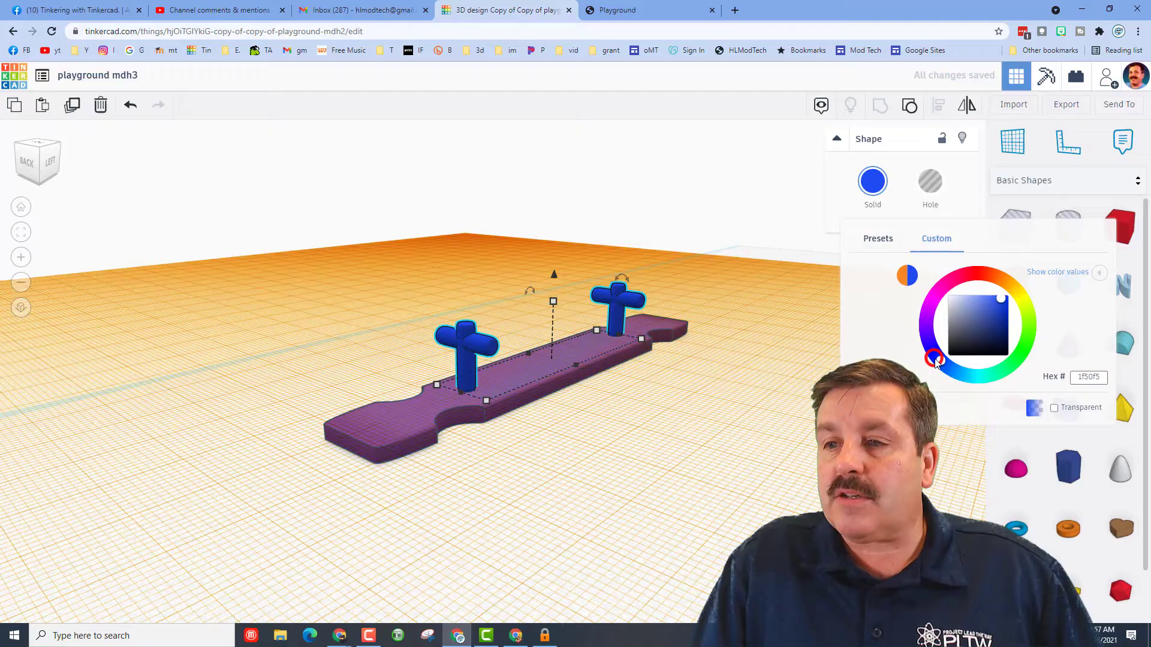
pyautogui.click(987, 327)
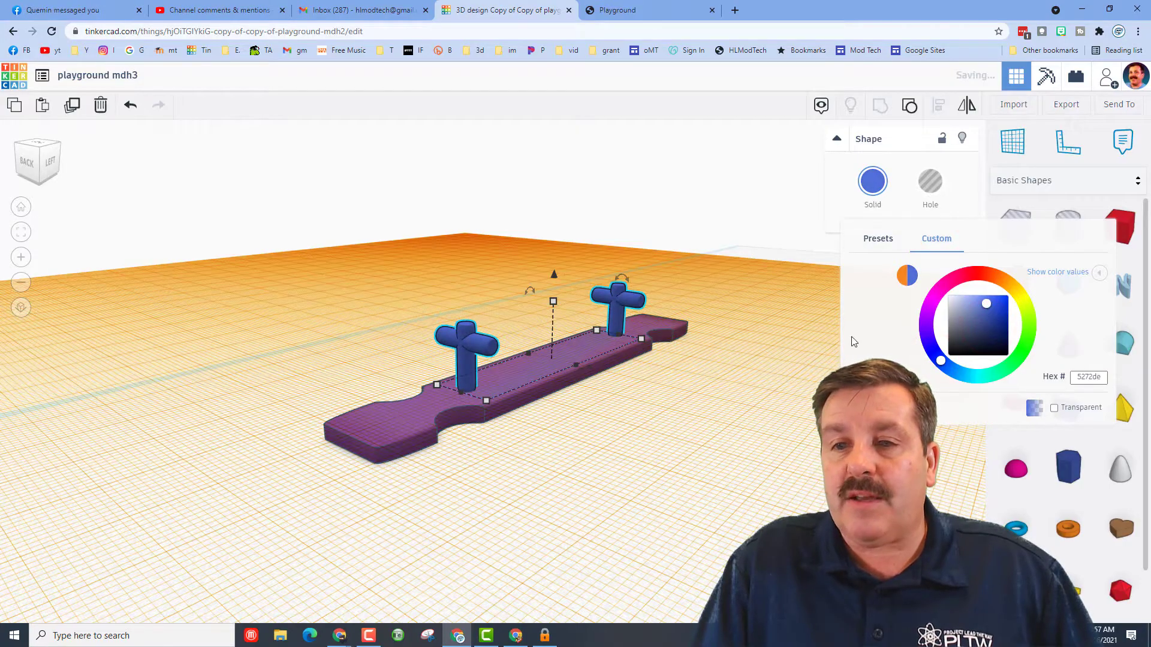
pyautogui.click(829, 337)
# Group the board with the handles and turn on Multicolor to keep the purple and blue colours
pyautogui.moveTo(828, 339); pyautogui.dragTo(491, 314, button='right')
pyautogui.moveTo(411, 262); pyautogui.dragTo(750, 453)
pyautogui.click(881, 109)
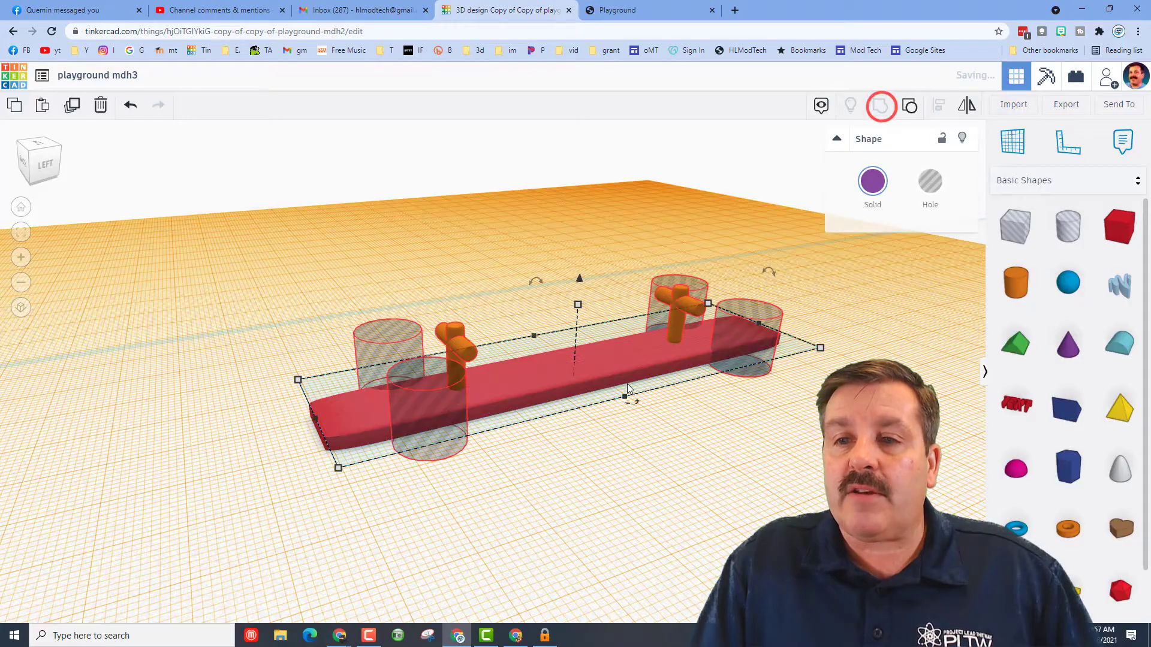
pyautogui.moveTo(502, 436); pyautogui.dragTo(641, 420, button='right')
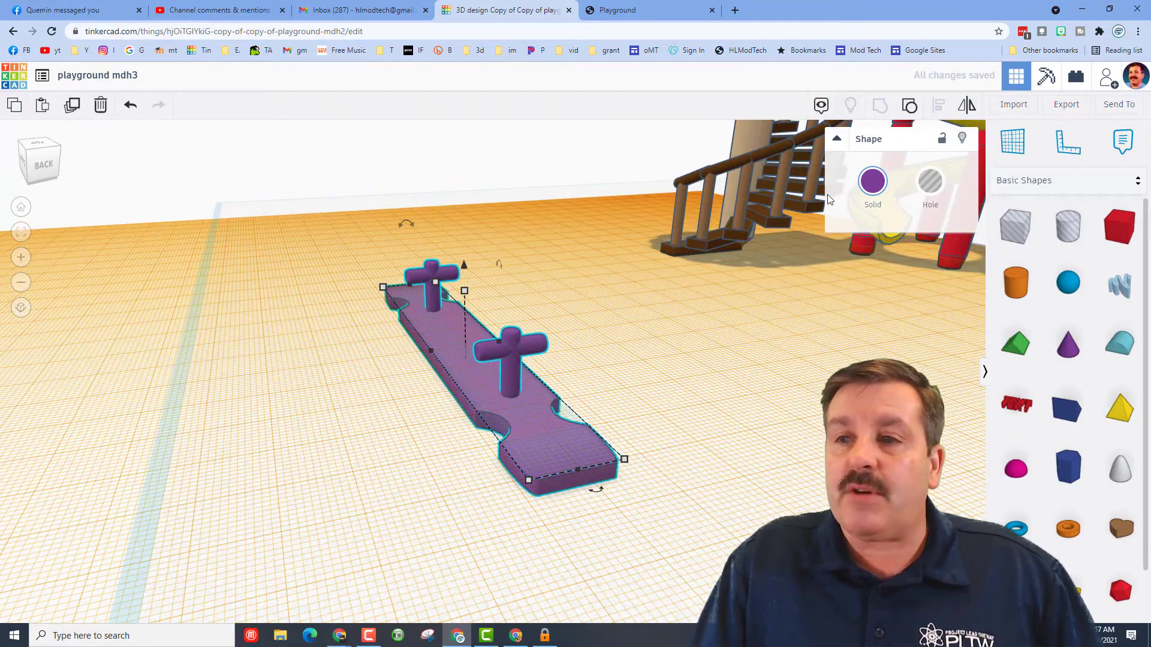
pyautogui.click(872, 181)
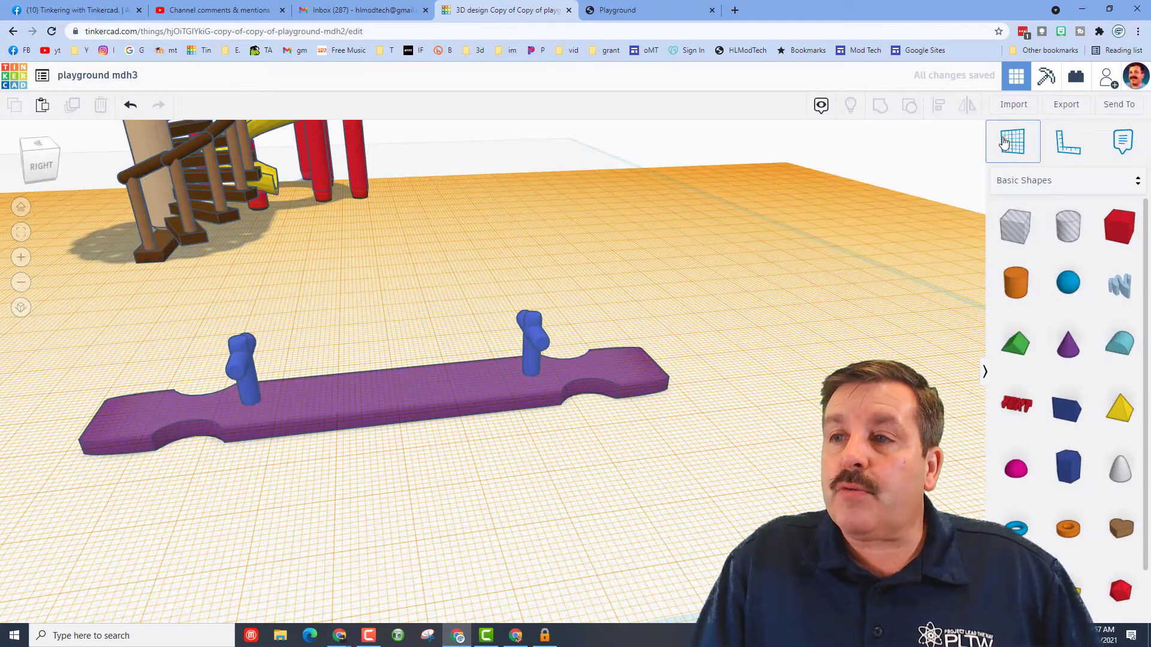
# Return the workplane from the board to the ground plane
pyautogui.click(1004, 142)
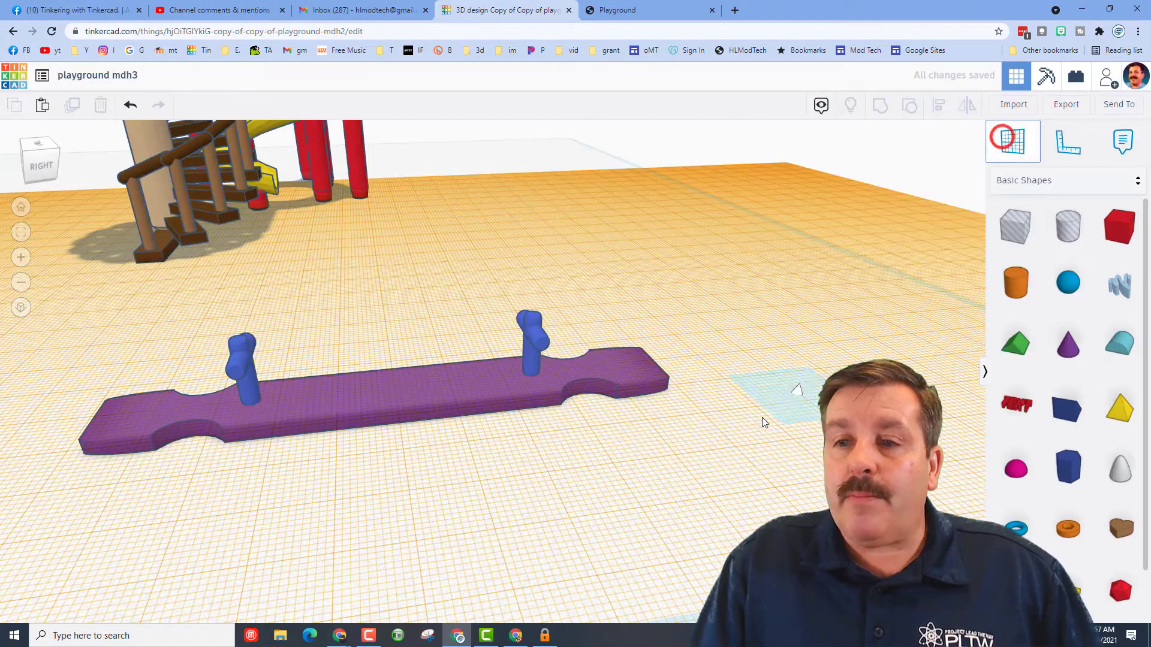
pyautogui.click(760, 415)
pyautogui.moveTo(364, 375); pyautogui.dragTo(704, 270, button='right')
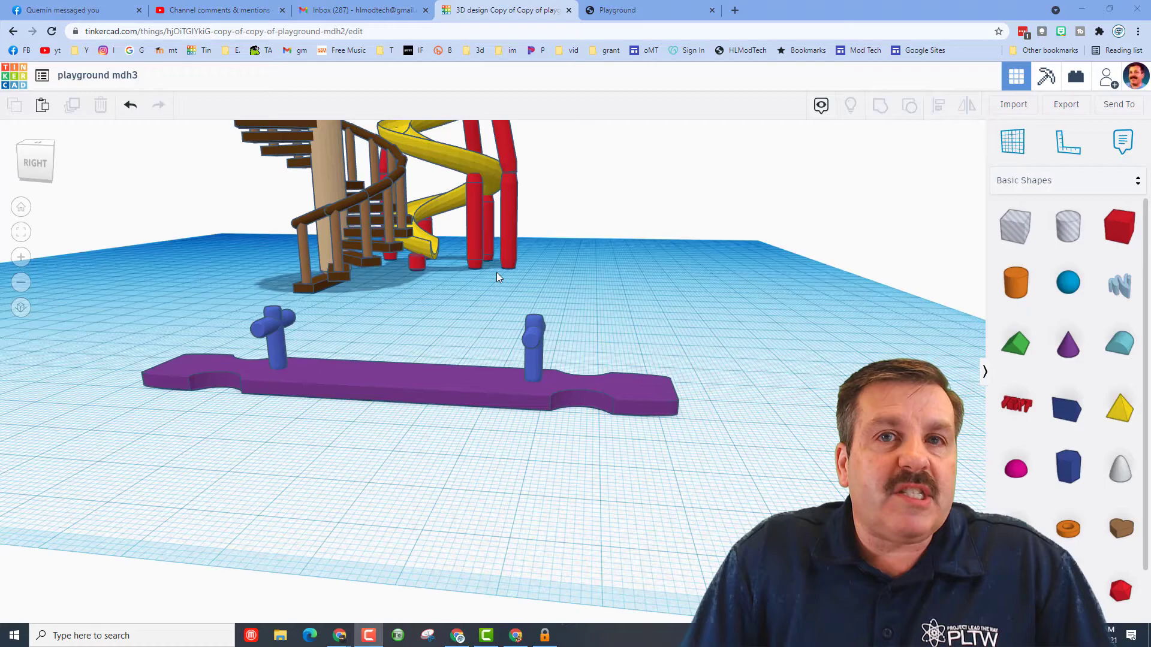
# Place a green roof shape beside the notched board and rotate it 90° horizontally
pyautogui.click(1015, 343)
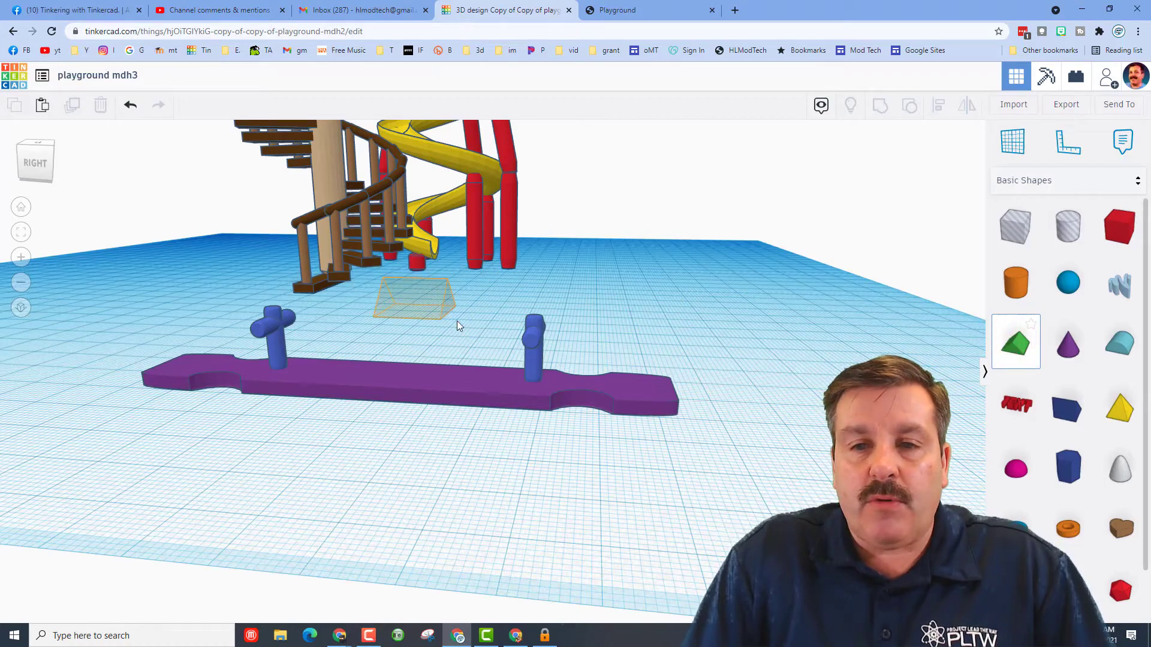
pyautogui.click(498, 347)
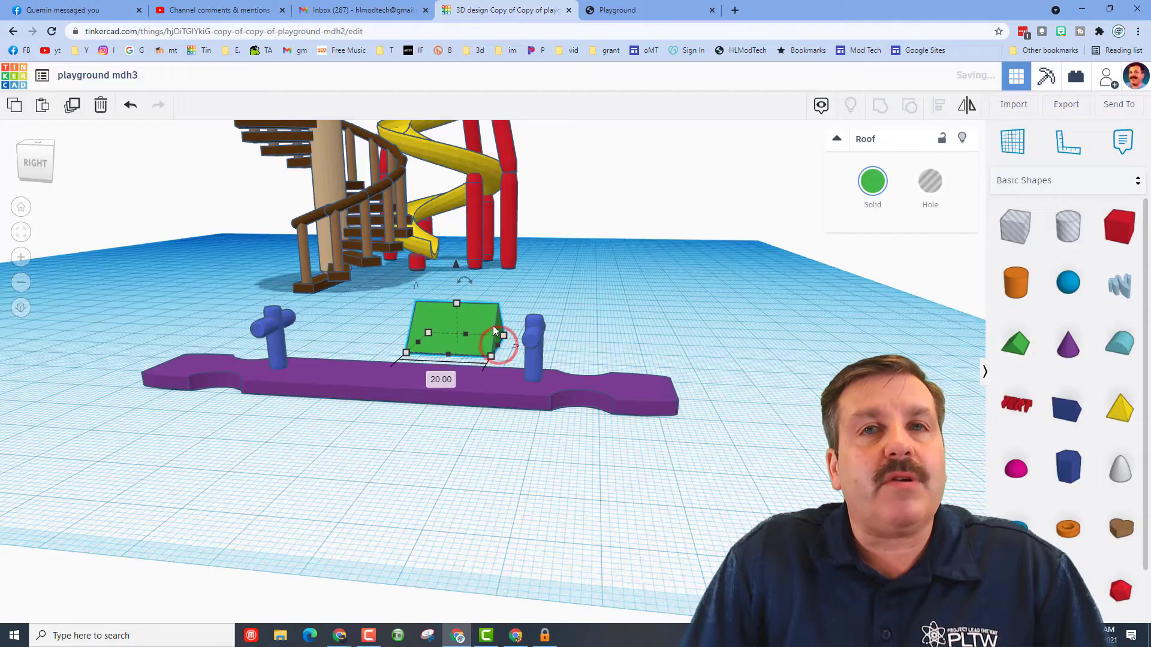
pyautogui.click(50, 145)
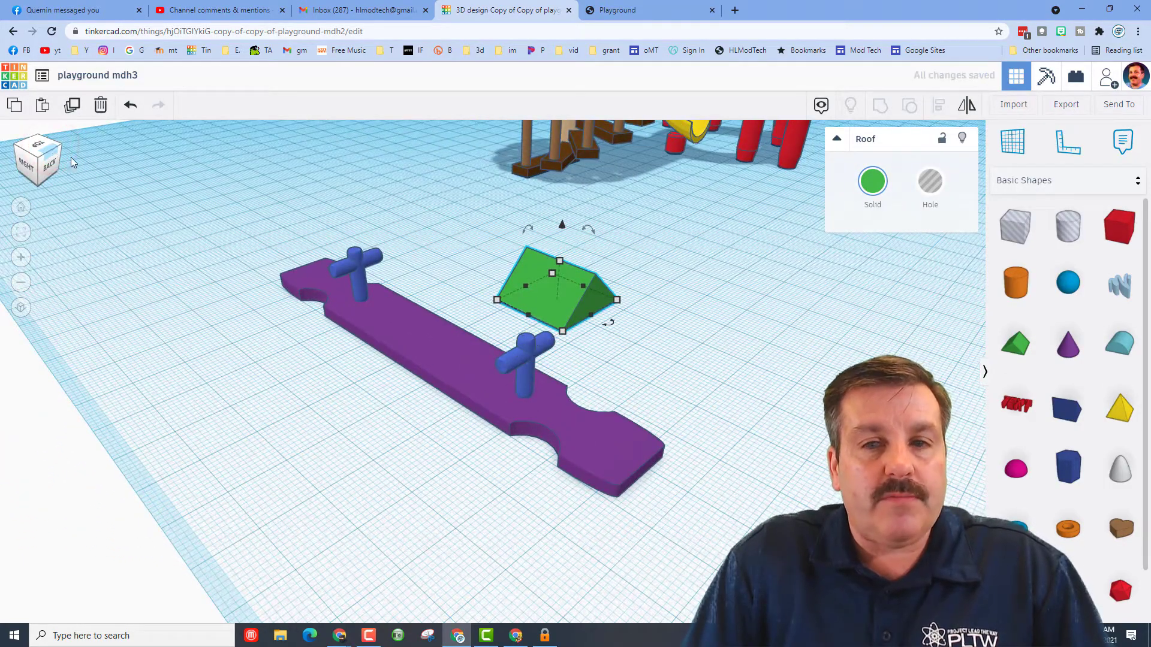
pyautogui.press('f')
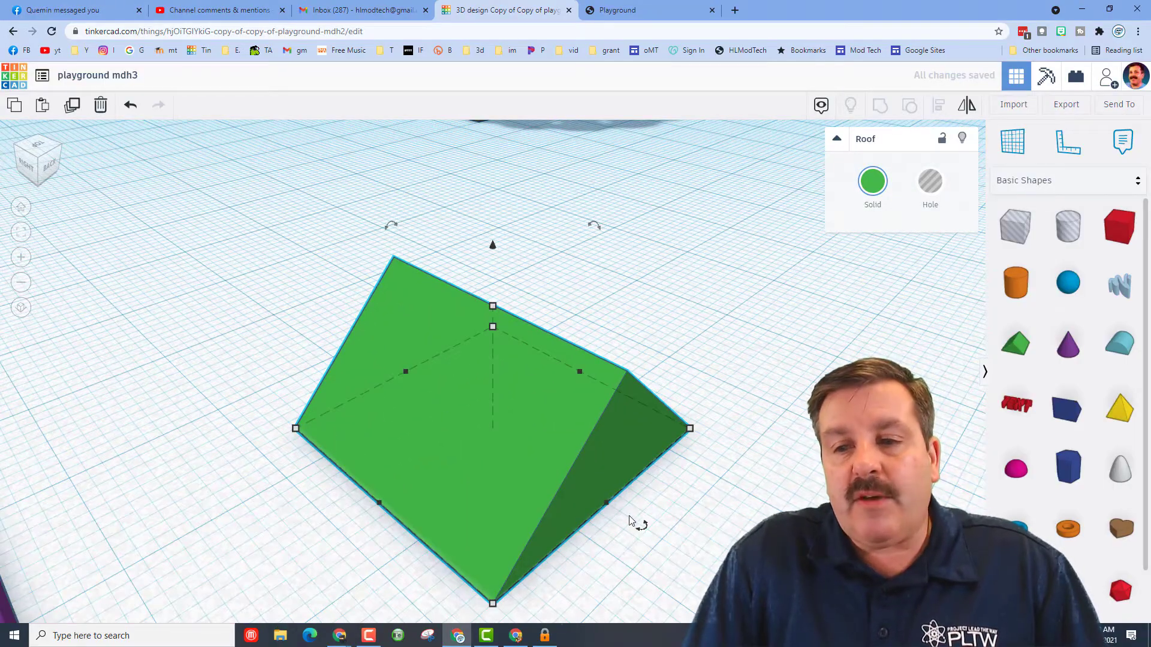
pyautogui.moveTo(637, 529)
pyautogui.moveTo(637, 528); pyautogui.dragTo(395, 485)
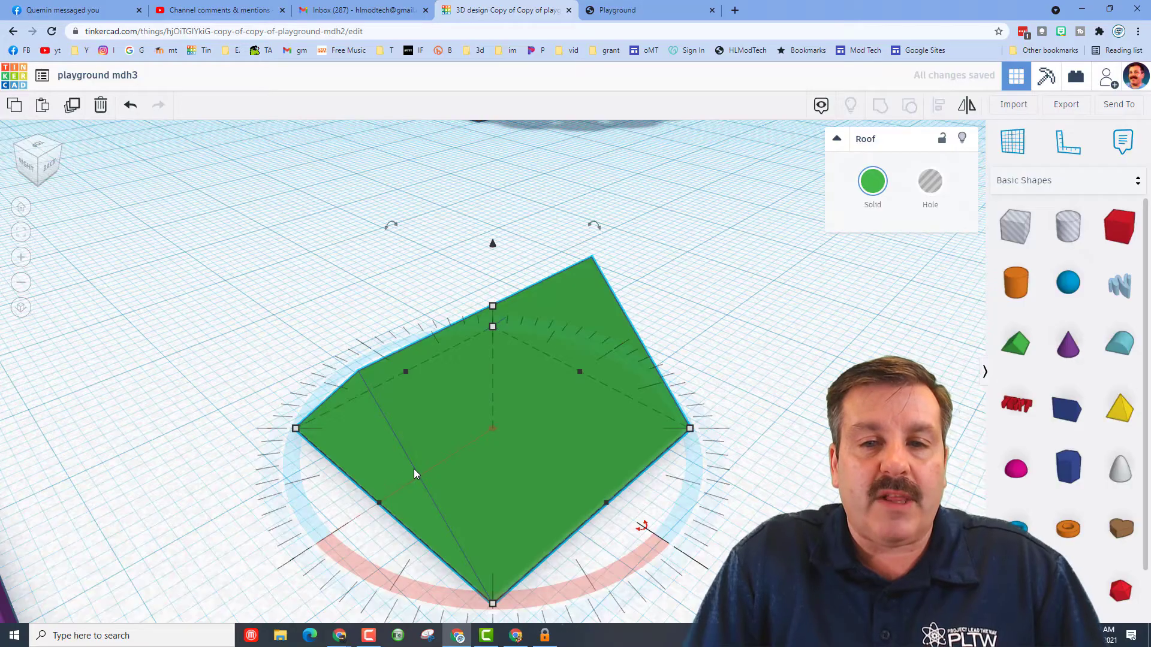
pyautogui.scroll(-5, 414, 468)
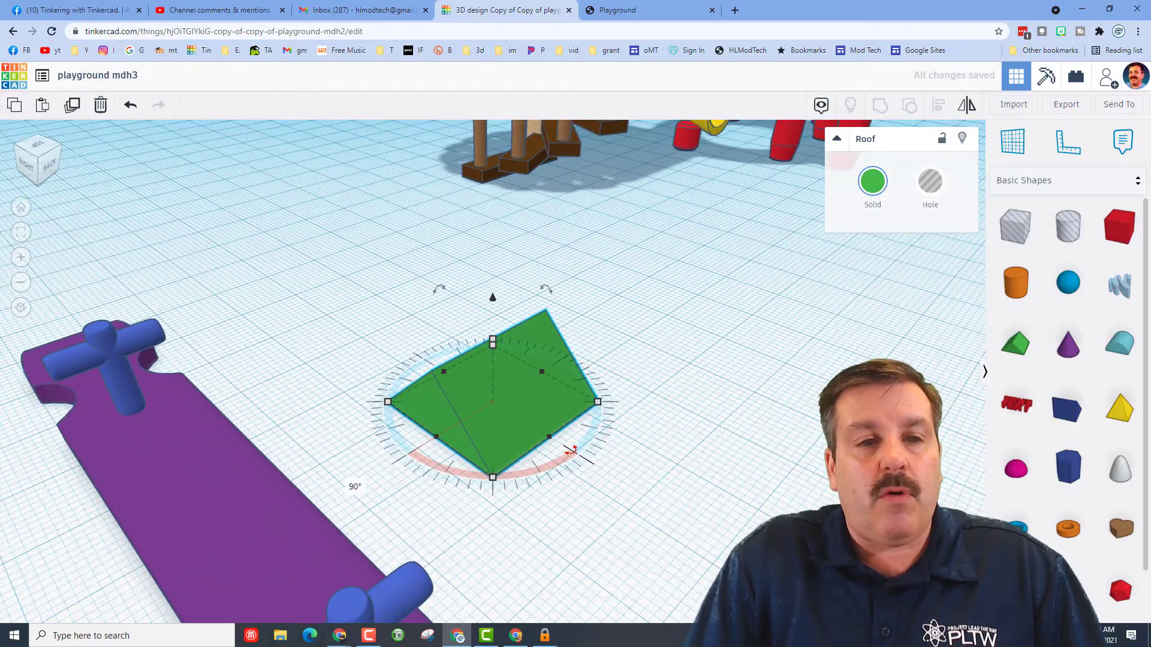
pyautogui.click(22, 284)
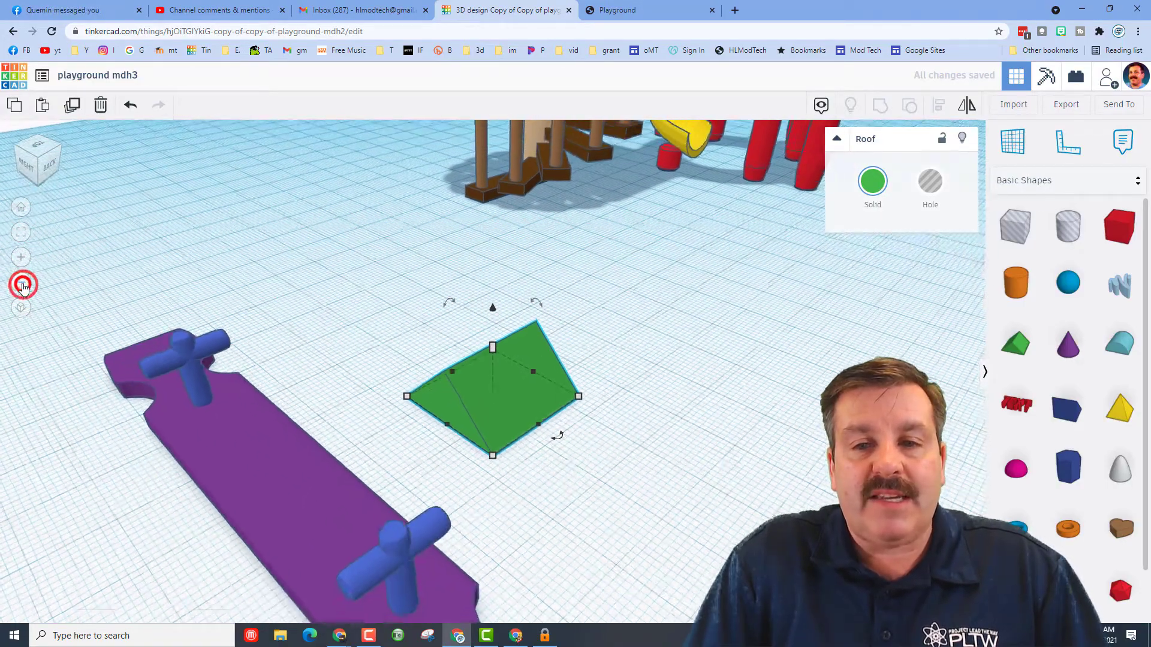
# Set the green roof's height to 20 mm
pyautogui.click(493, 353)
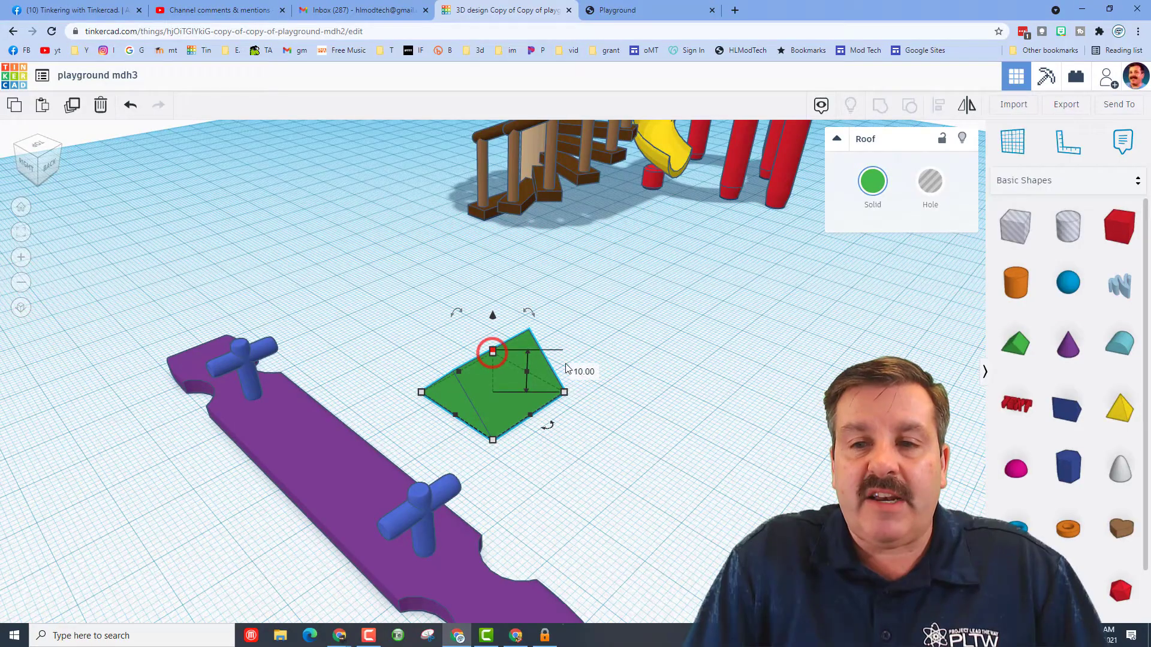
pyautogui.click(579, 372)
pyautogui.write('20')
pyautogui.press('Return')
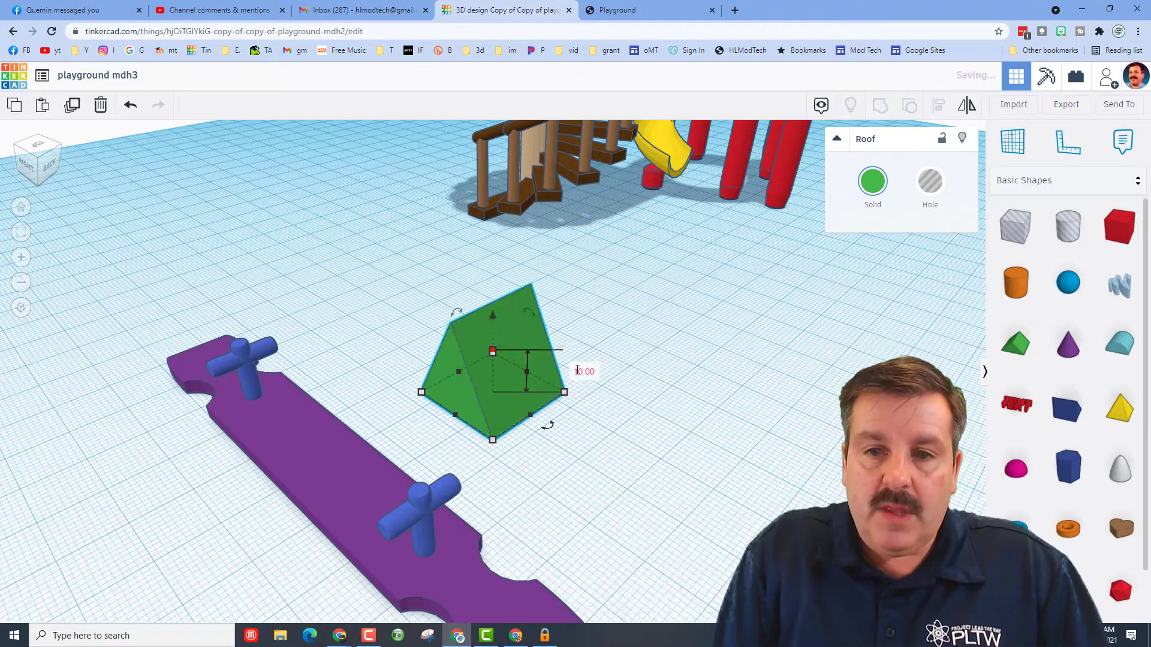
pyautogui.moveTo(184, 504); pyautogui.dragTo(324, 490, button='right')
pyautogui.click(663, 410)
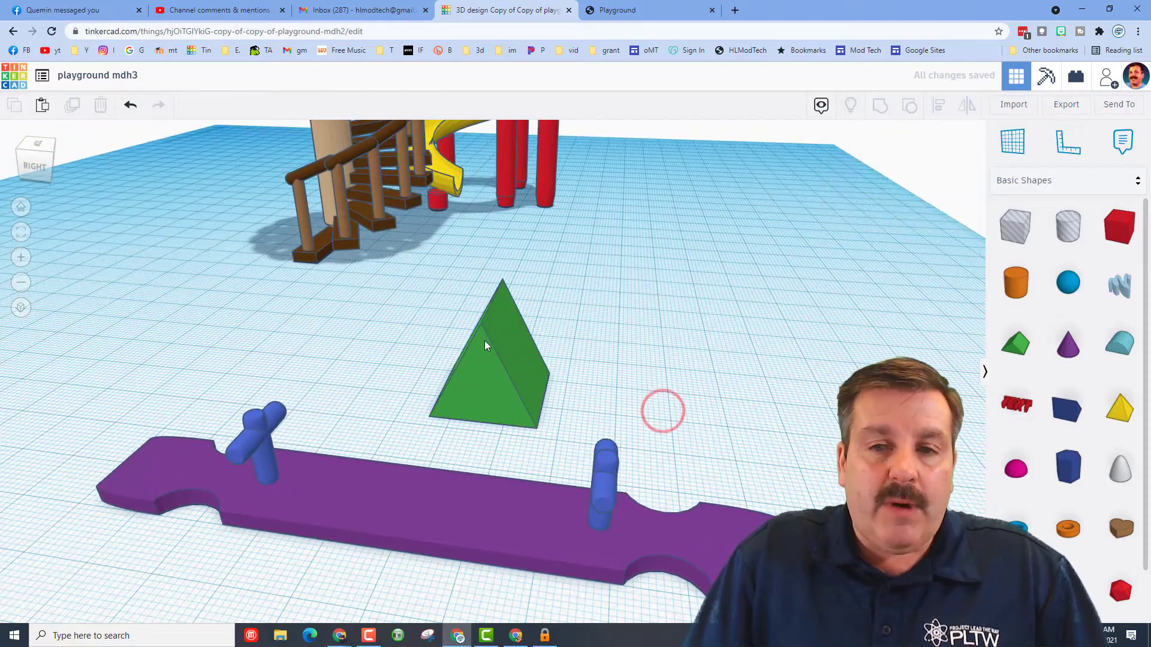
# Set the workplane on the roof's triangular end face and place a cylinder on it
pyautogui.moveTo(532, 346); pyautogui.dragTo(300, 385, button='right')
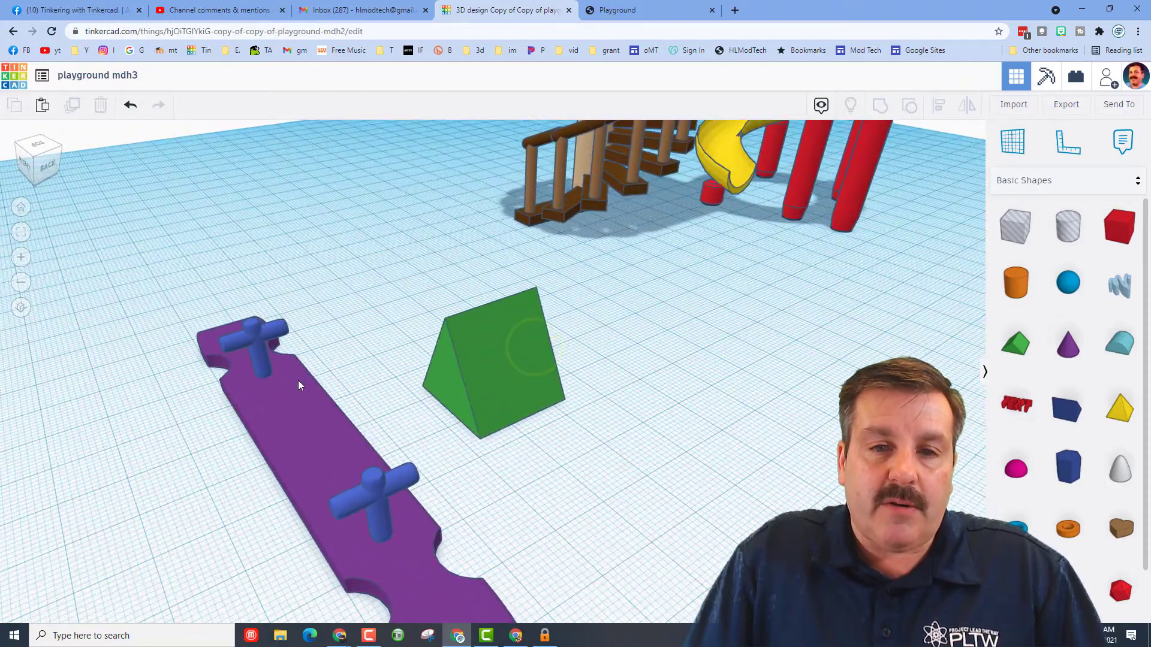
pyautogui.moveTo(548, 373); pyautogui.dragTo(779, 348, button='right')
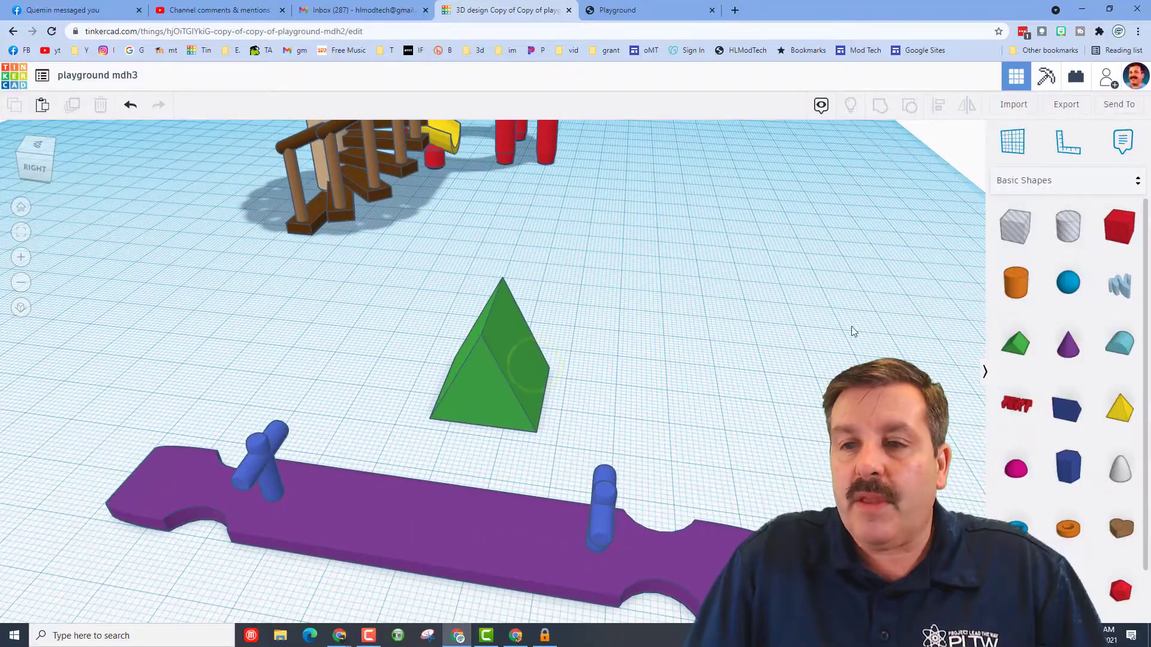
pyautogui.click(1011, 143)
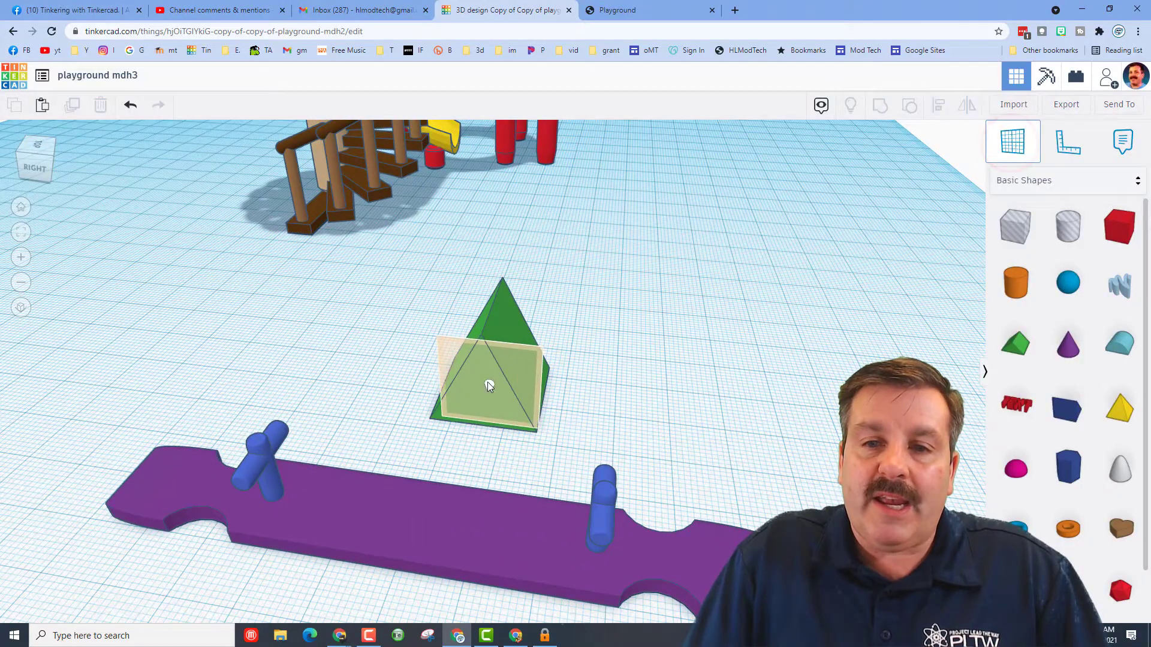
pyautogui.click(483, 362)
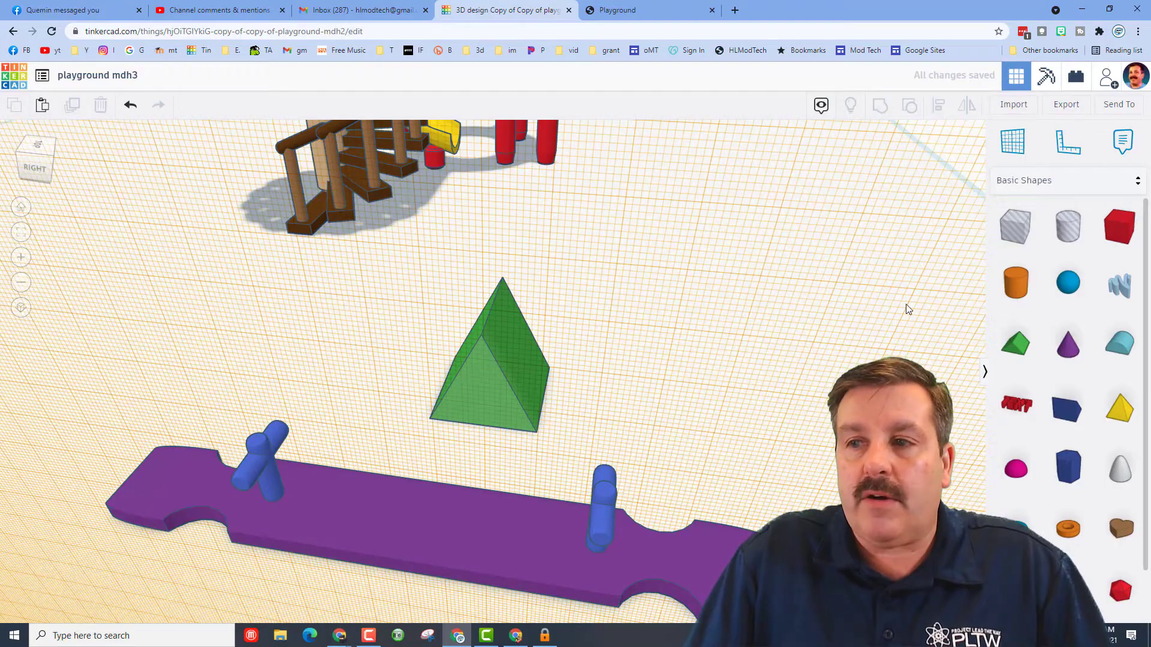
pyautogui.moveTo(1026, 288); pyautogui.dragTo(488, 301)
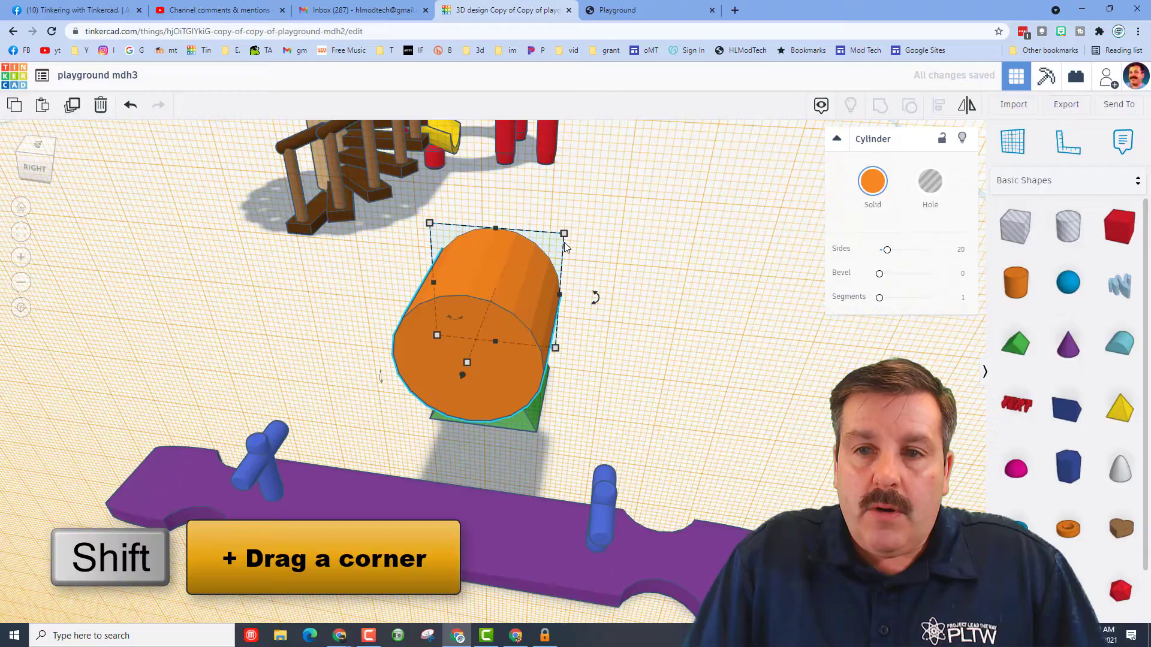
# Scale the cylinder proportionally to a 4 mm diameter and return the workplane to the ground plane
pyautogui.keyDown('shift'); pyautogui.moveTo(564, 234); pyautogui.dragTo(645, 168); pyautogui.keyUp('shift')
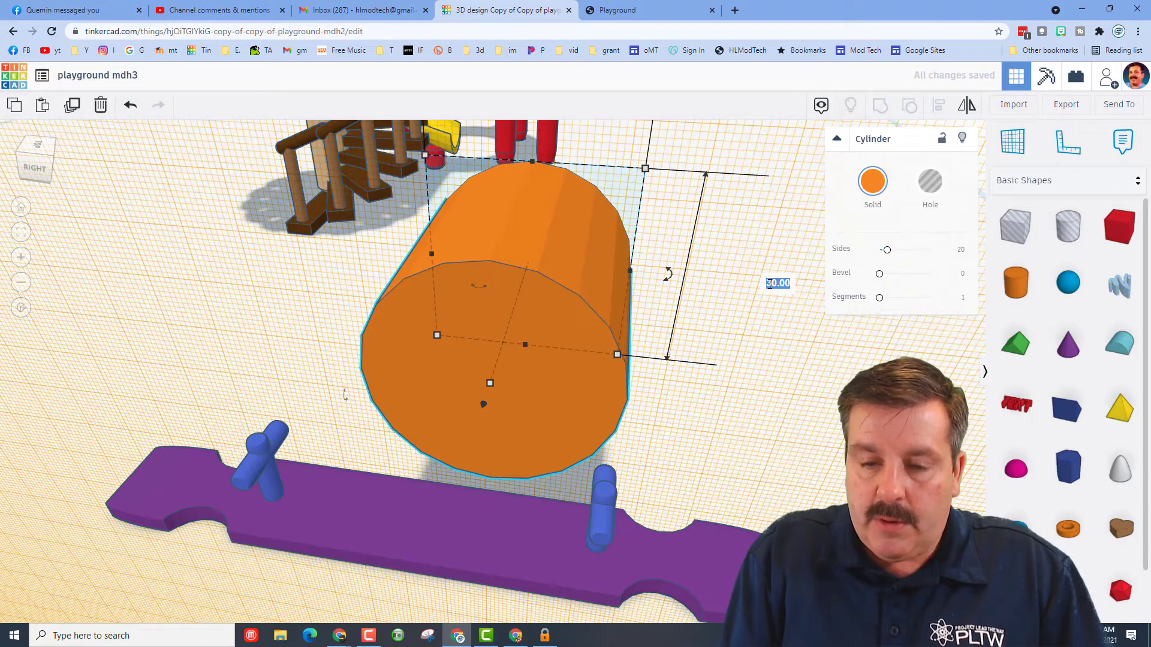
pyautogui.press('Return')
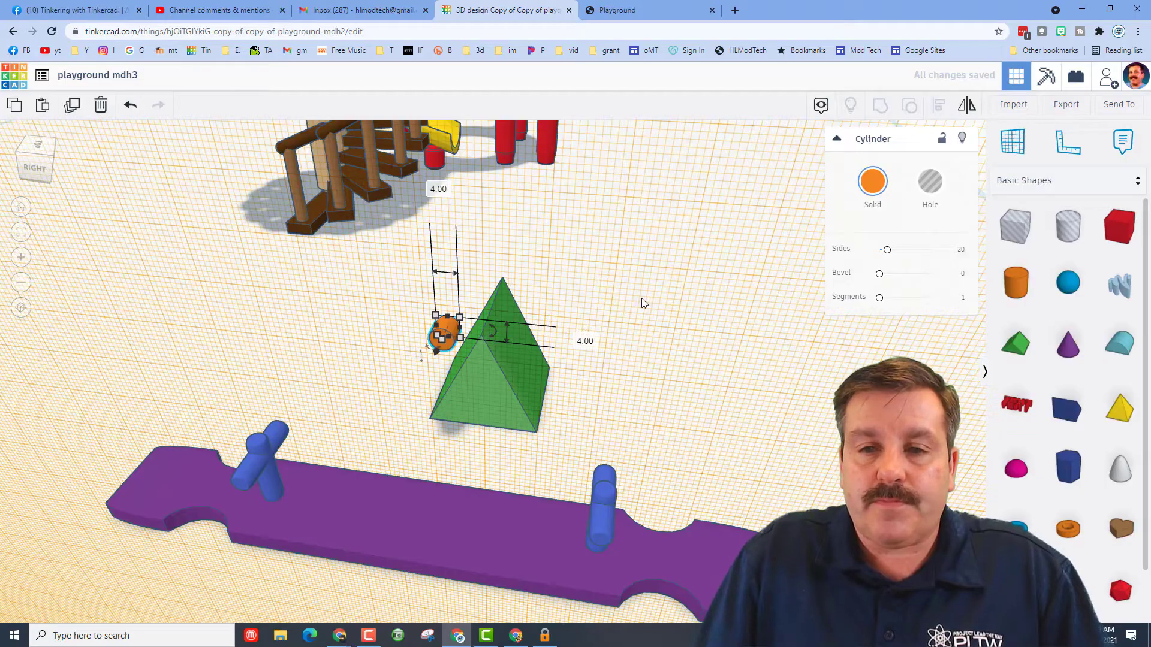
pyautogui.moveTo(715, 450); pyautogui.dragTo(436, 338, button='right')
pyautogui.click(426, 317)
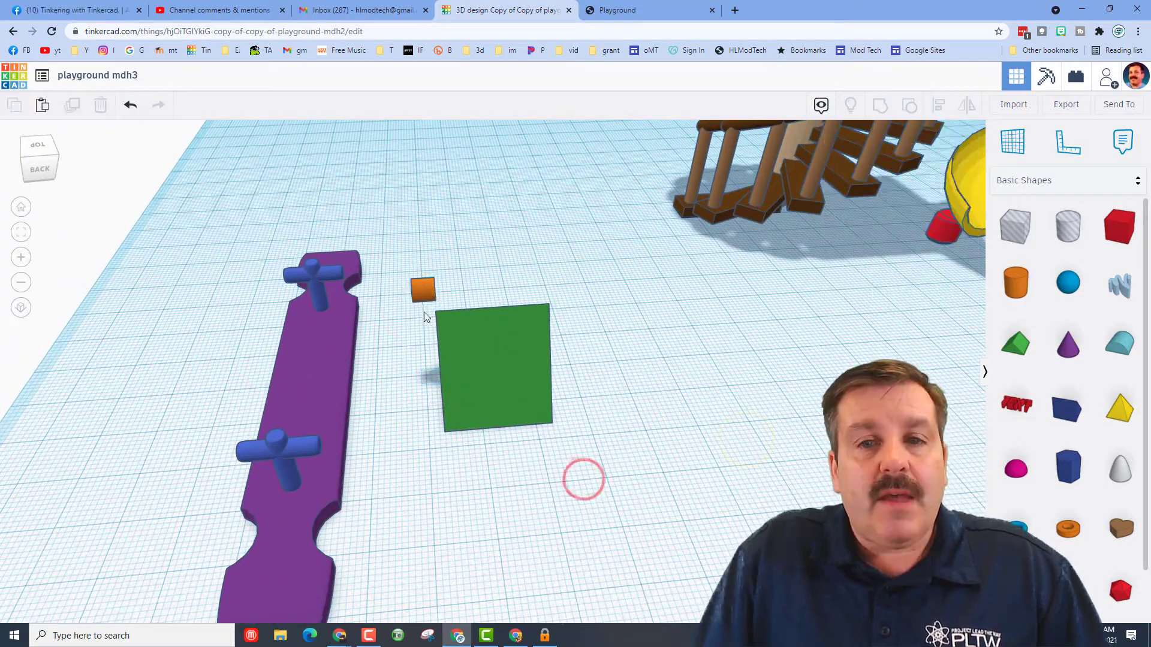
# Set the orange cylinder's length to 24 mm, with a bevel of 2 and 10 segments
pyautogui.click(422, 294)
pyautogui.click(524, 422)
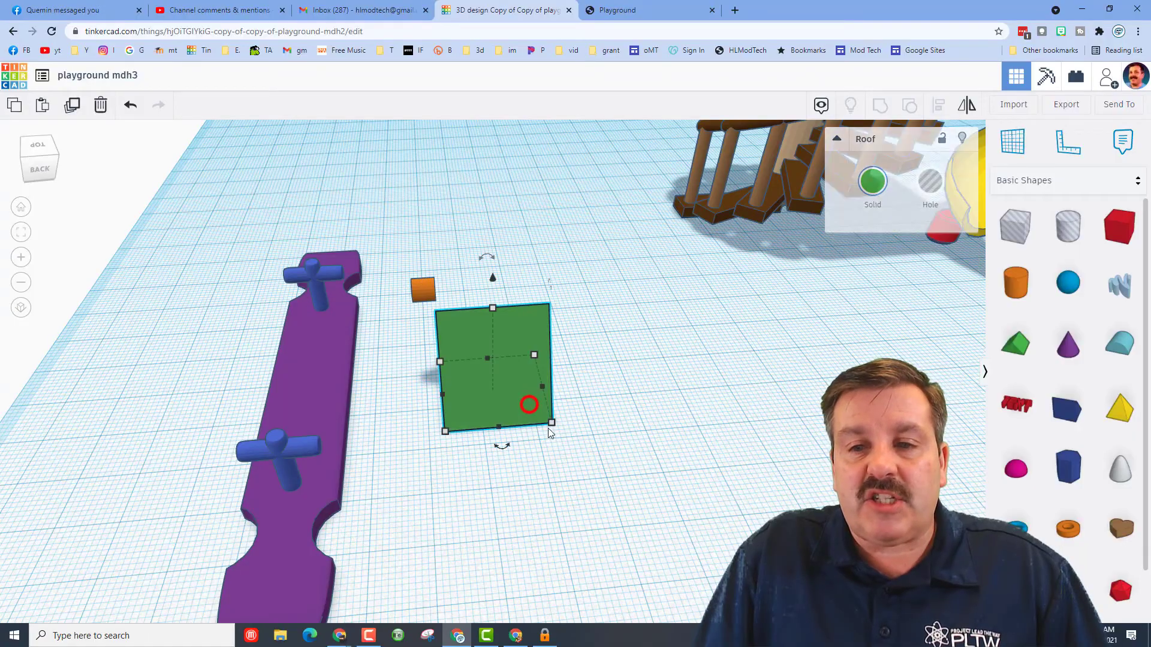
pyautogui.click(552, 423)
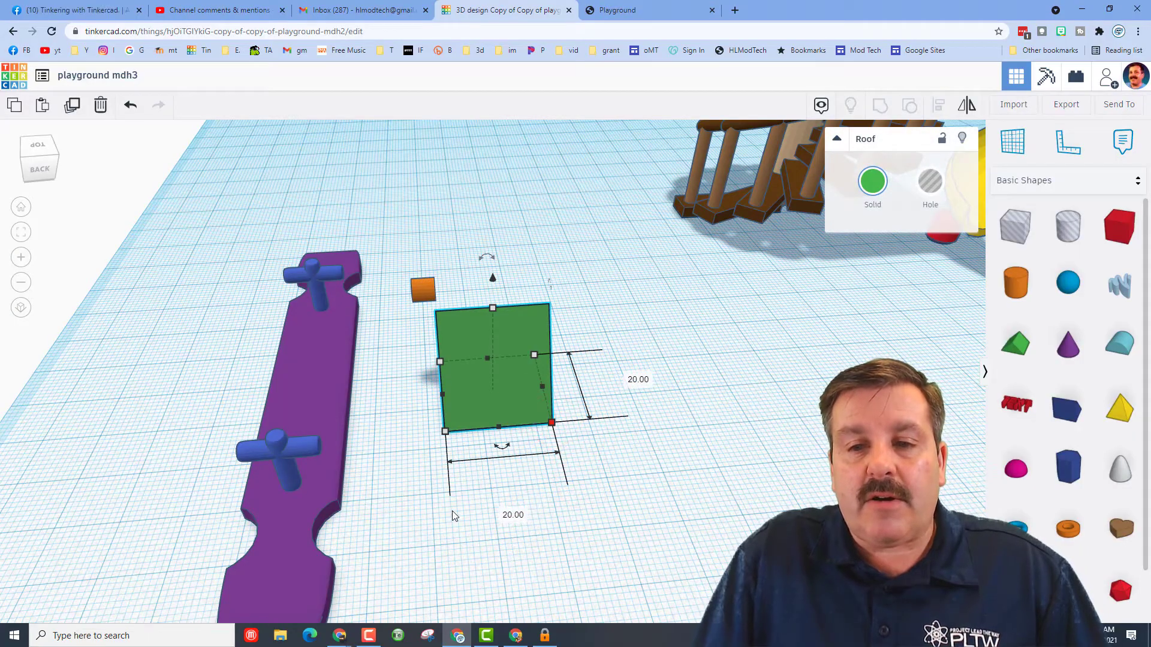
pyautogui.click(420, 289)
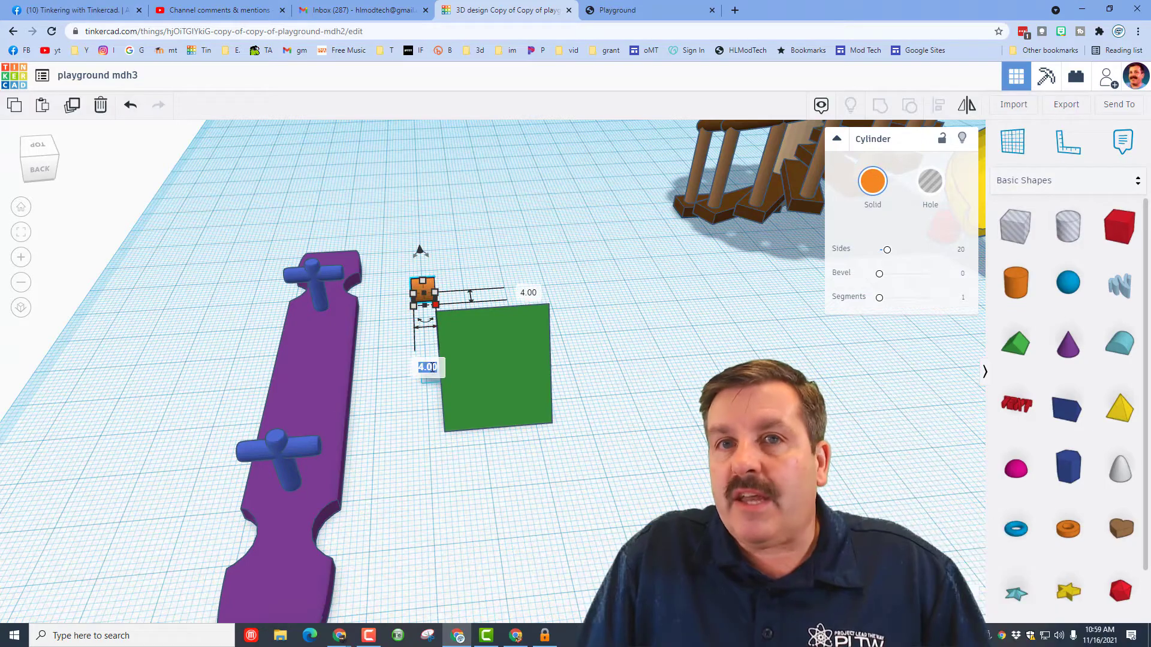
pyautogui.click(429, 368)
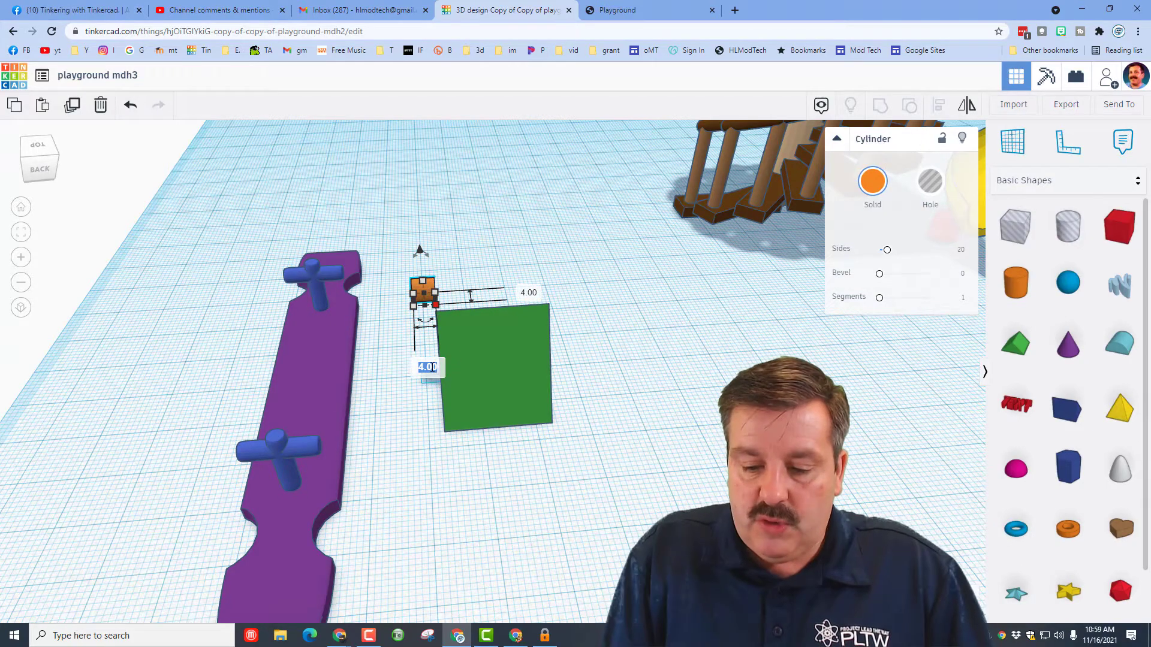
pyautogui.write('24')
pyautogui.press('Return')
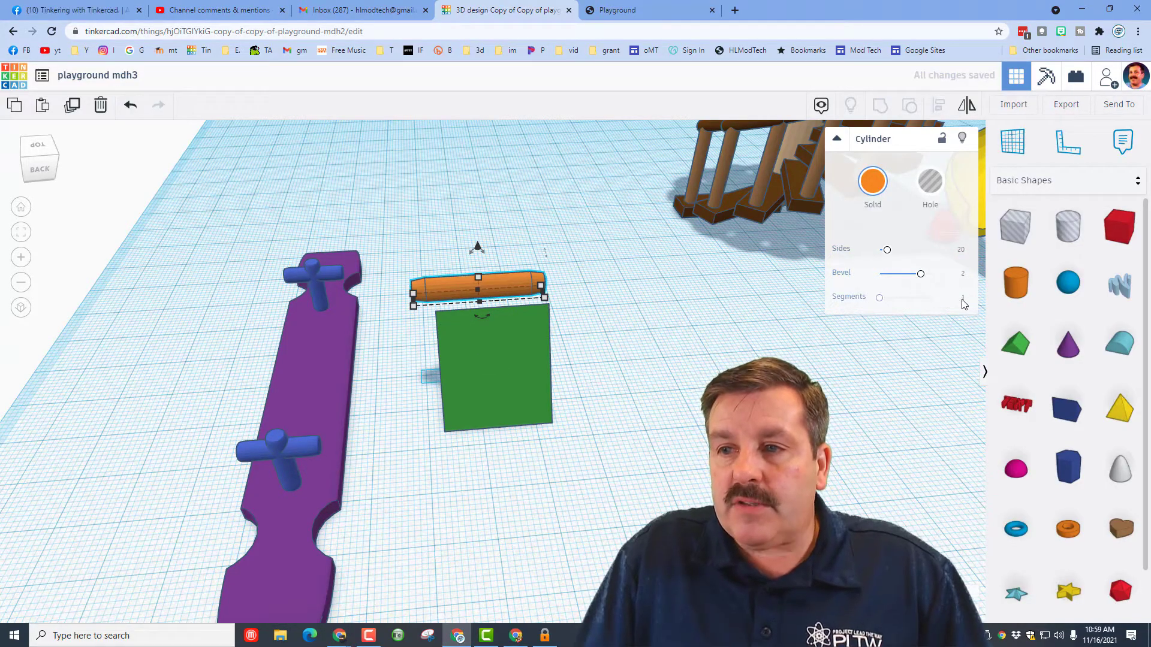
pyautogui.press('Return')
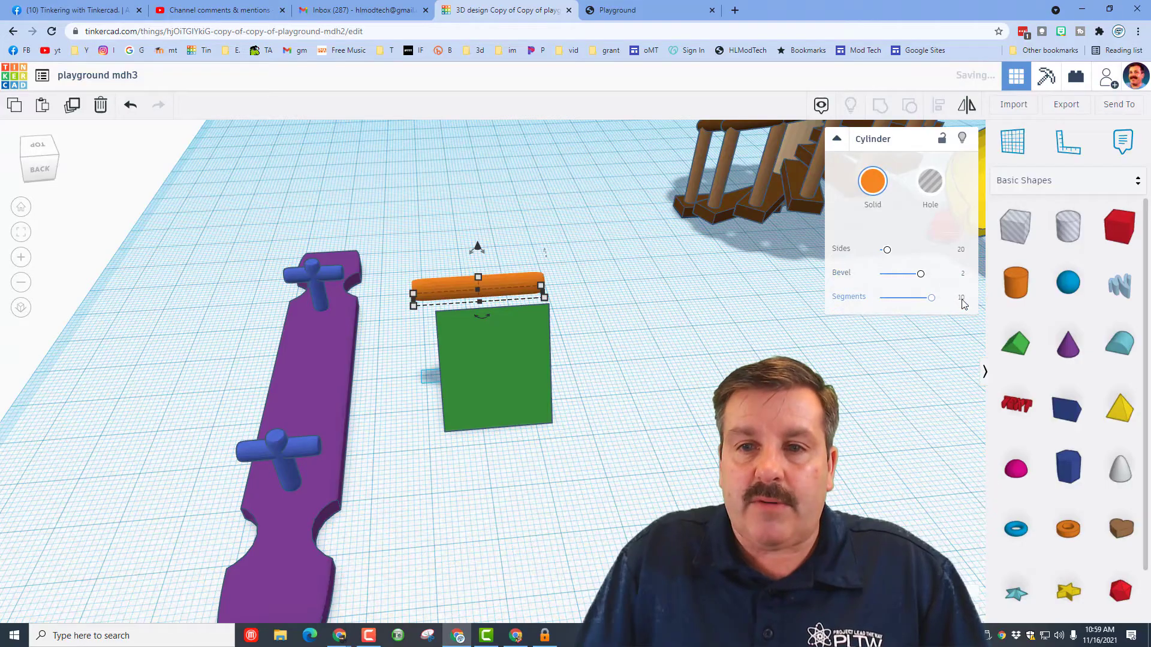
# Align the orange cylinder to the roof, centred across its width and length and flush with its top
pyautogui.click(579, 264)
pyautogui.moveTo(566, 231); pyautogui.dragTo(453, 385)
pyautogui.click(942, 105)
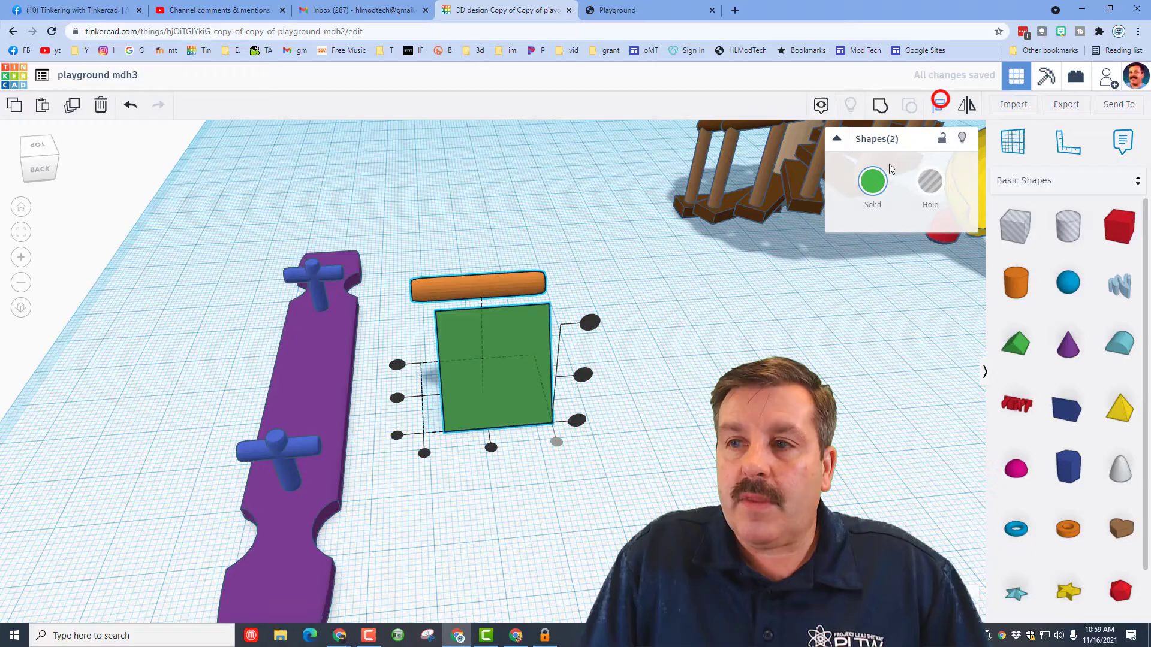
pyautogui.click(514, 393)
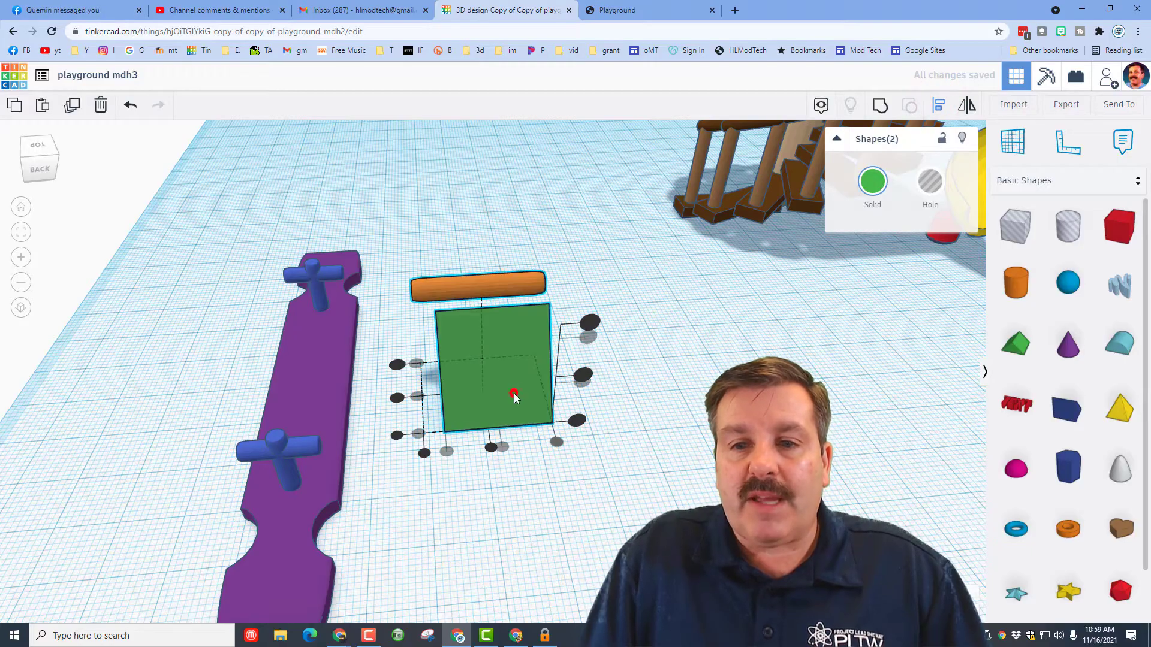
pyautogui.click(417, 397)
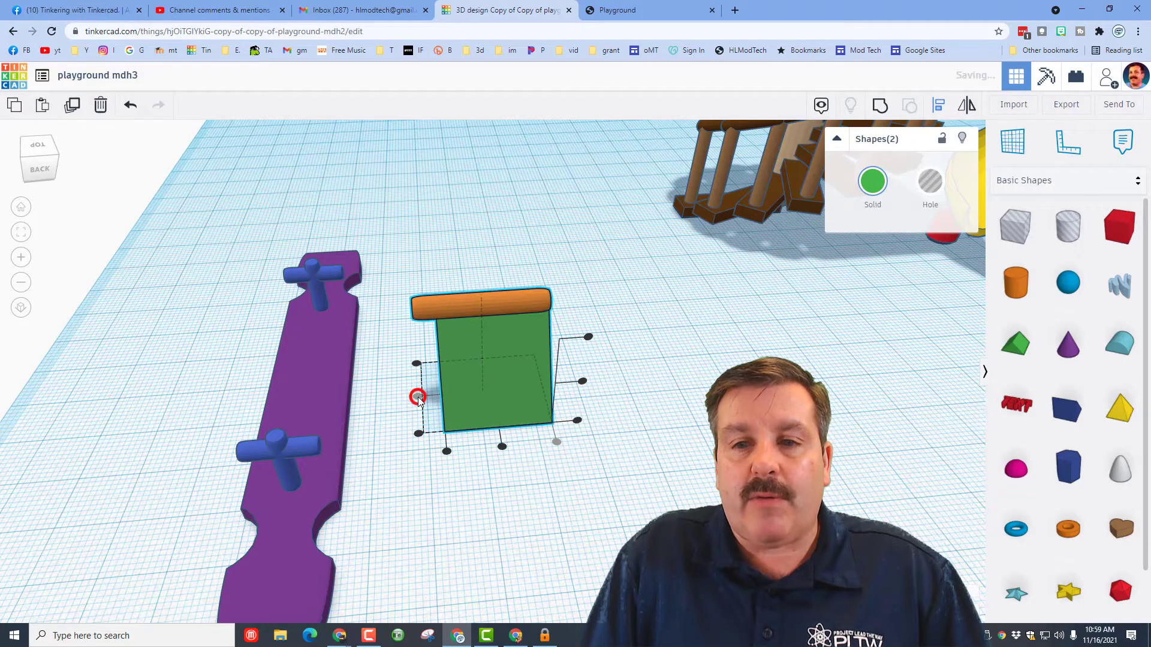
pyautogui.click(589, 338)
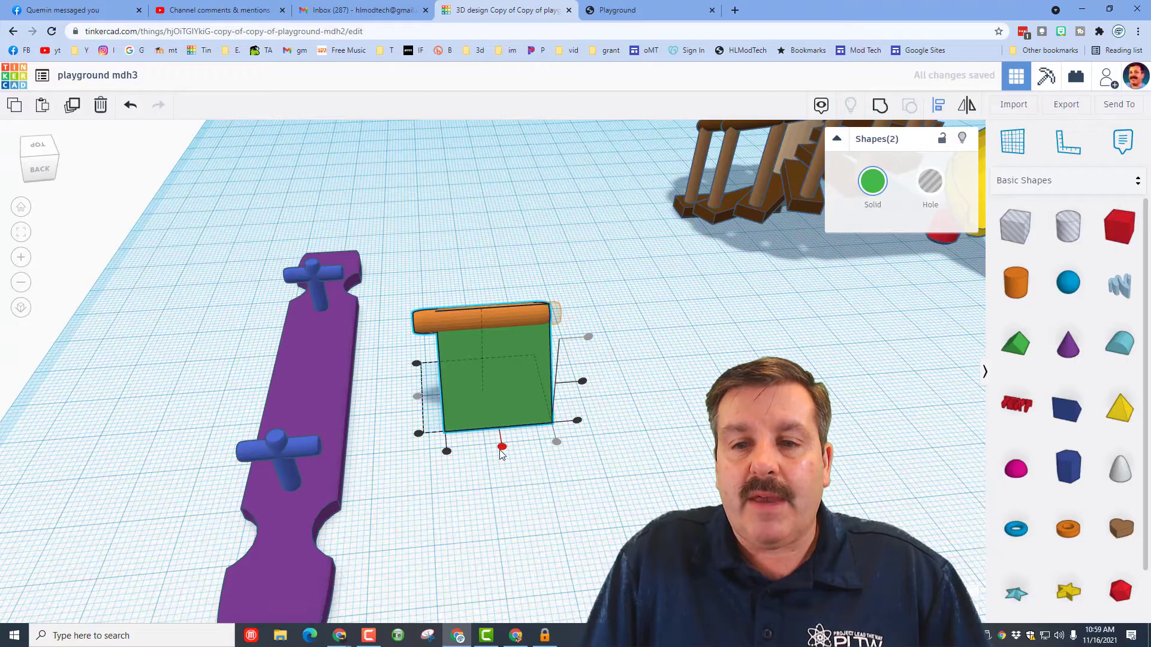
pyautogui.click(502, 446)
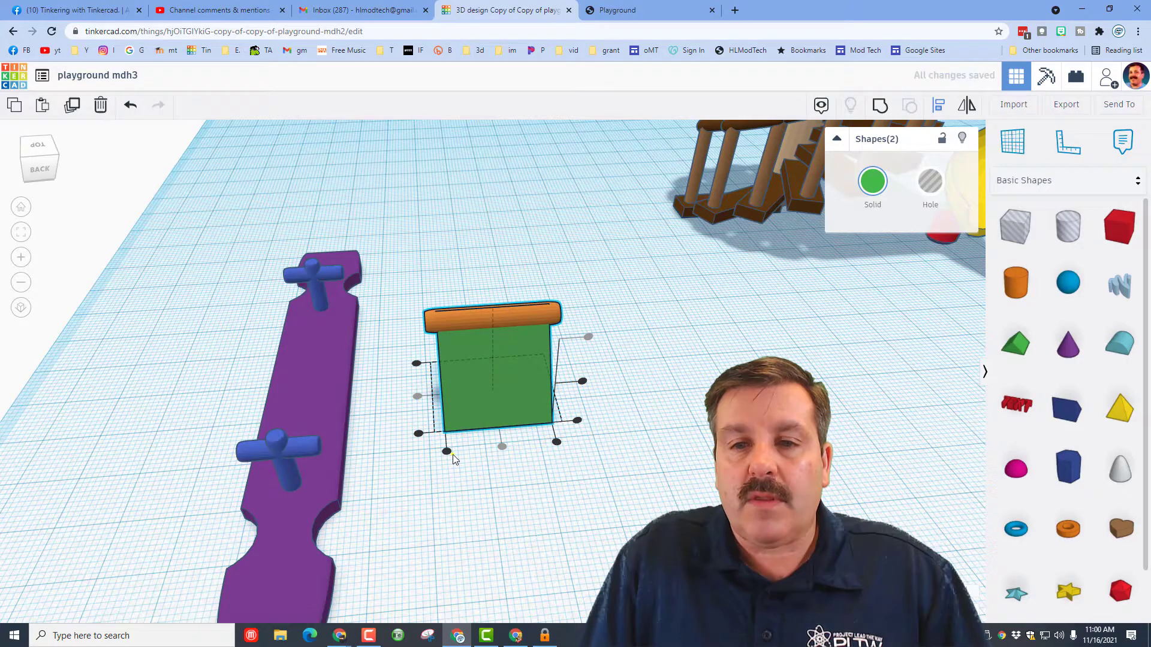
# Group the cylinder with the roof and turn on Multicolor to keep the orange and green colours
pyautogui.moveTo(451, 454); pyautogui.dragTo(617, 447, button='right')
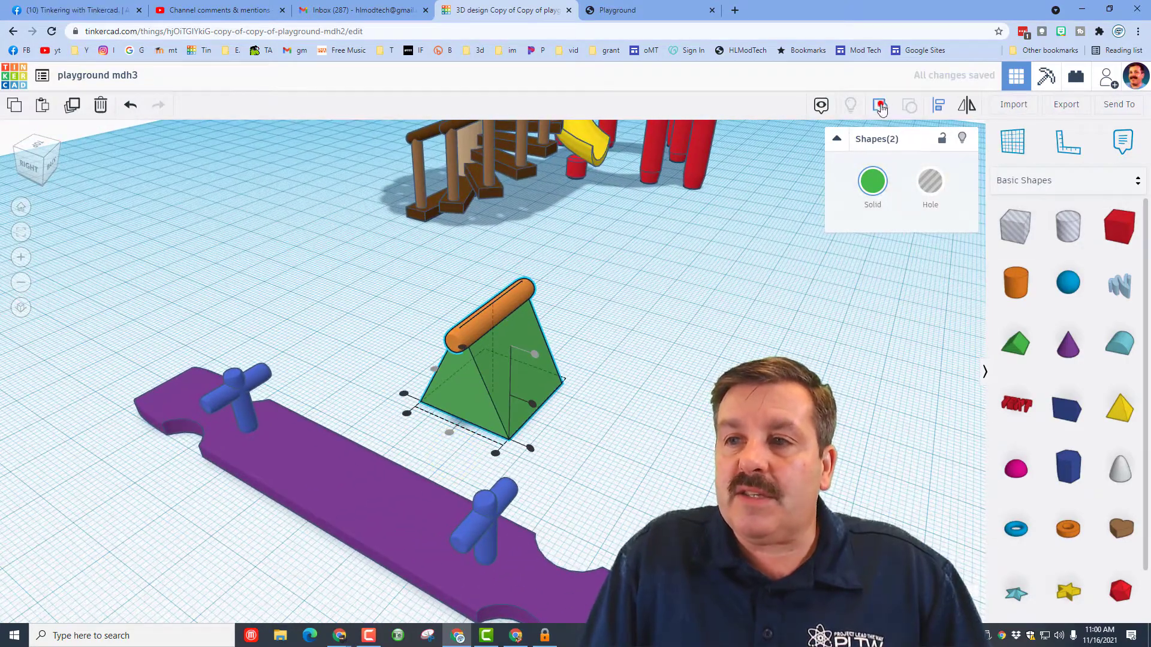
pyautogui.click(880, 106)
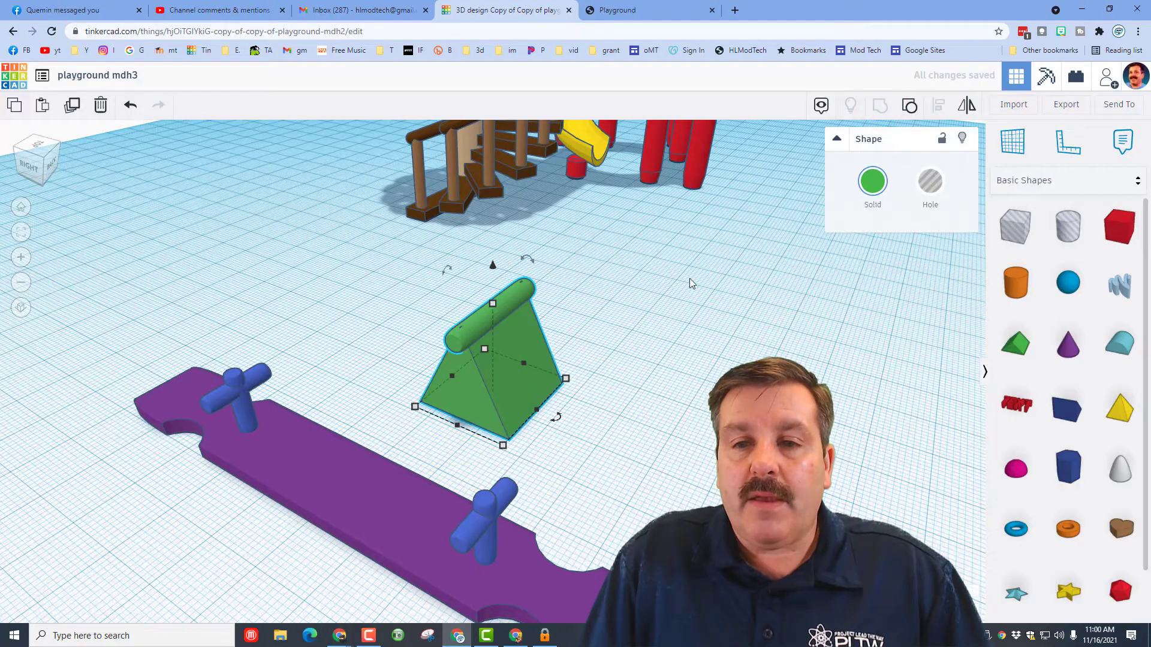
pyautogui.click(866, 190)
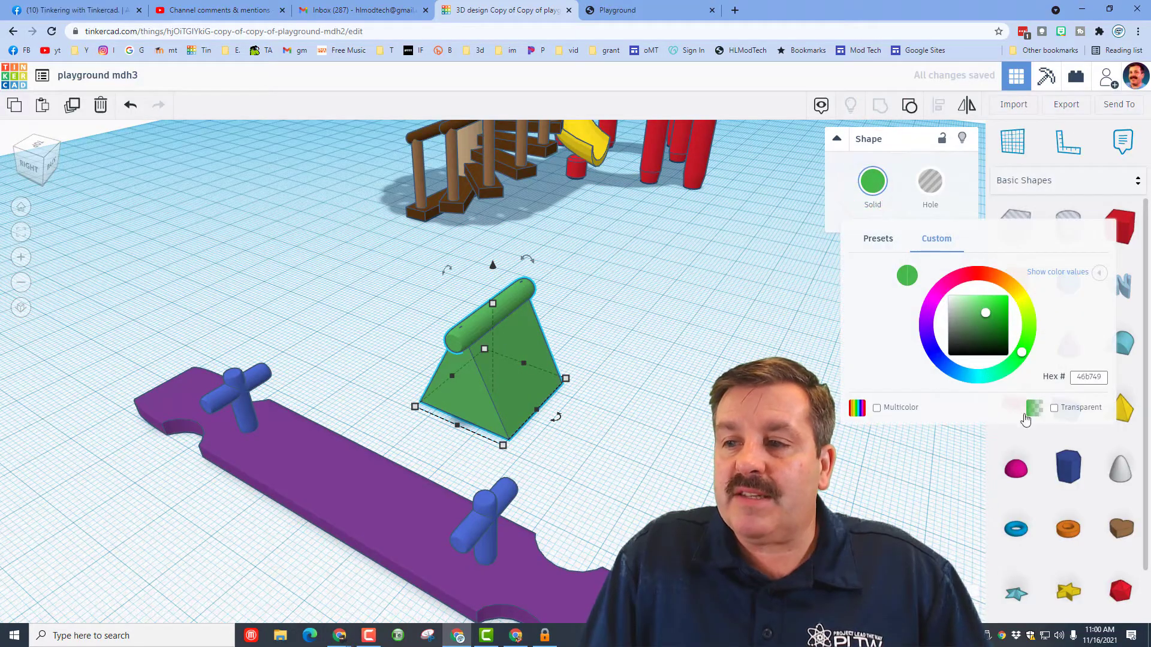
pyautogui.click(877, 408)
pyautogui.click(702, 412)
# Align the purple board to the green roof support, centred across the board's width and flush with the support's top
pyautogui.moveTo(702, 412); pyautogui.dragTo(273, 333, button='right')
pyautogui.moveTo(343, 386); pyautogui.dragTo(595, 427)
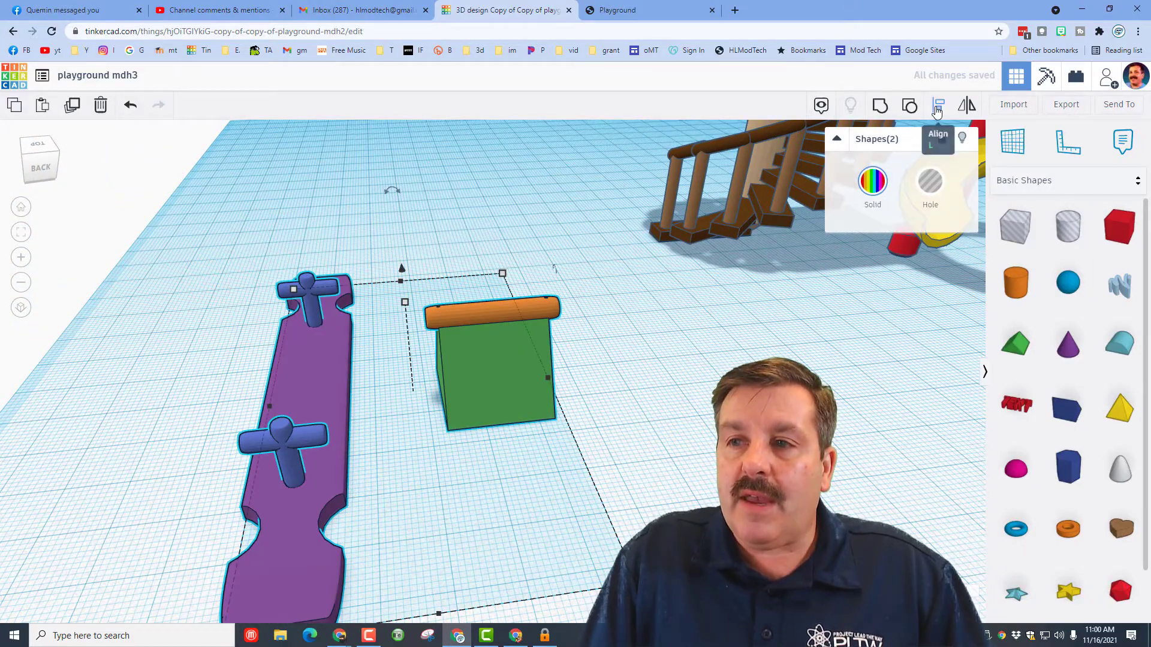
pyautogui.click(938, 108)
pyautogui.click(496, 372)
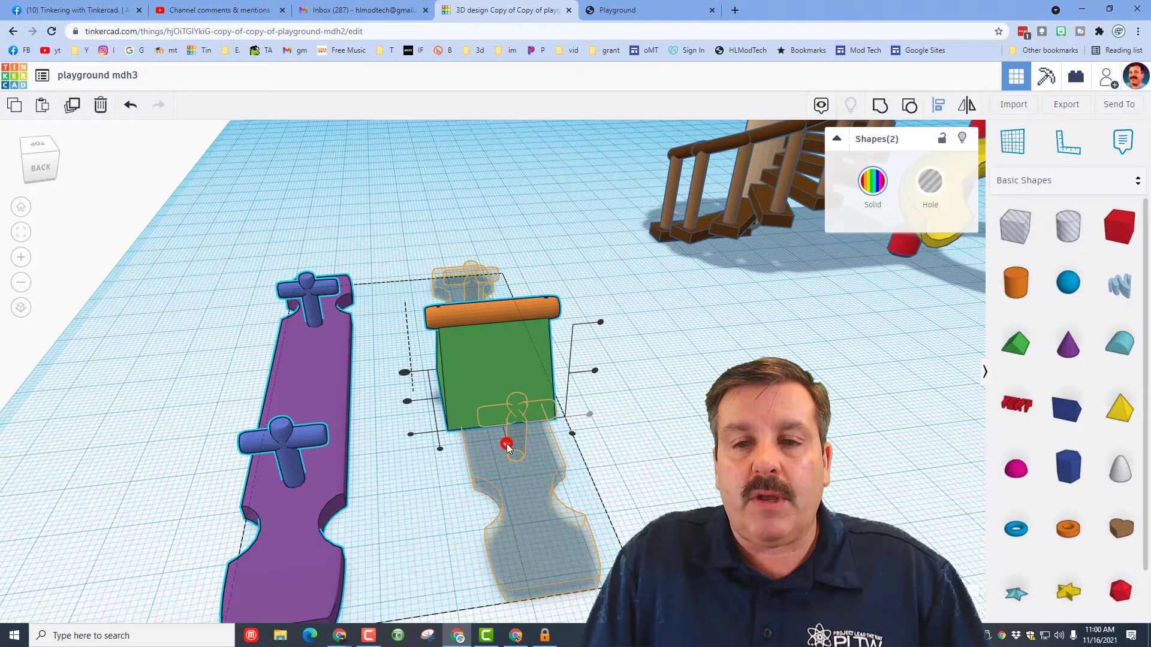
pyautogui.click(507, 444)
pyautogui.click(599, 323)
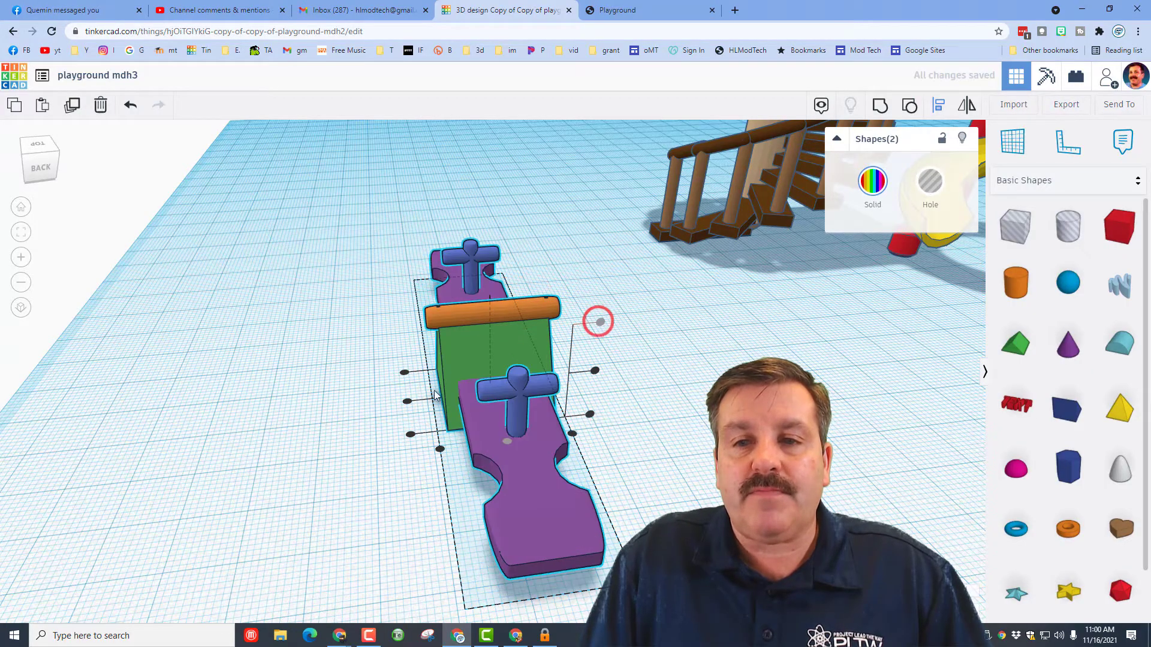
# Raise the purple board on its own by ten nudges so it sits on top of the green support
pyautogui.moveTo(600, 322); pyautogui.dragTo(552, 462, button='right')
pyautogui.click(586, 392)
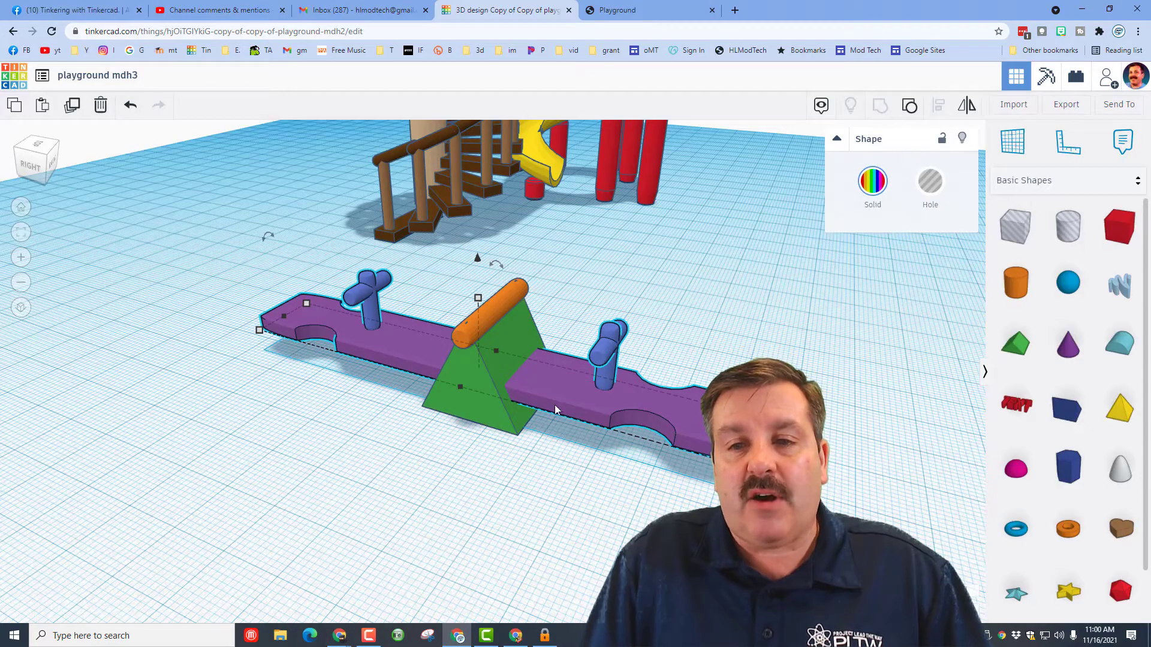
pyautogui.click(556, 387)
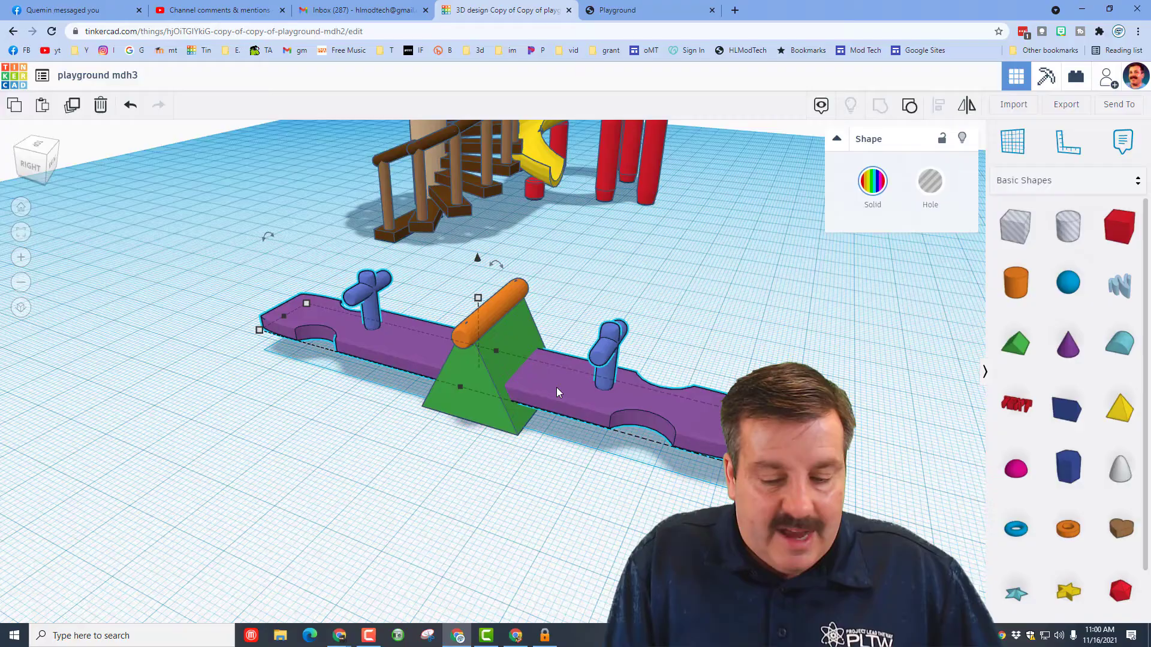
pyautogui.hotkey('ctrl', 'Up')
pyautogui.hotkey('ctrl', 'Up')
pyautogui.hotkey('ctrl', 'Up')
pyautogui.hotkey('ctrl', 'Up')
pyautogui.hotkey('ctrl', 'Up')
pyautogui.hotkey('ctrl', 'Up')
pyautogui.hotkey('ctrl', 'Up')
pyautogui.hotkey('ctrl', 'Up')
pyautogui.hotkey('ctrl', 'Up')
pyautogui.hotkey('ctrl', 'Up')
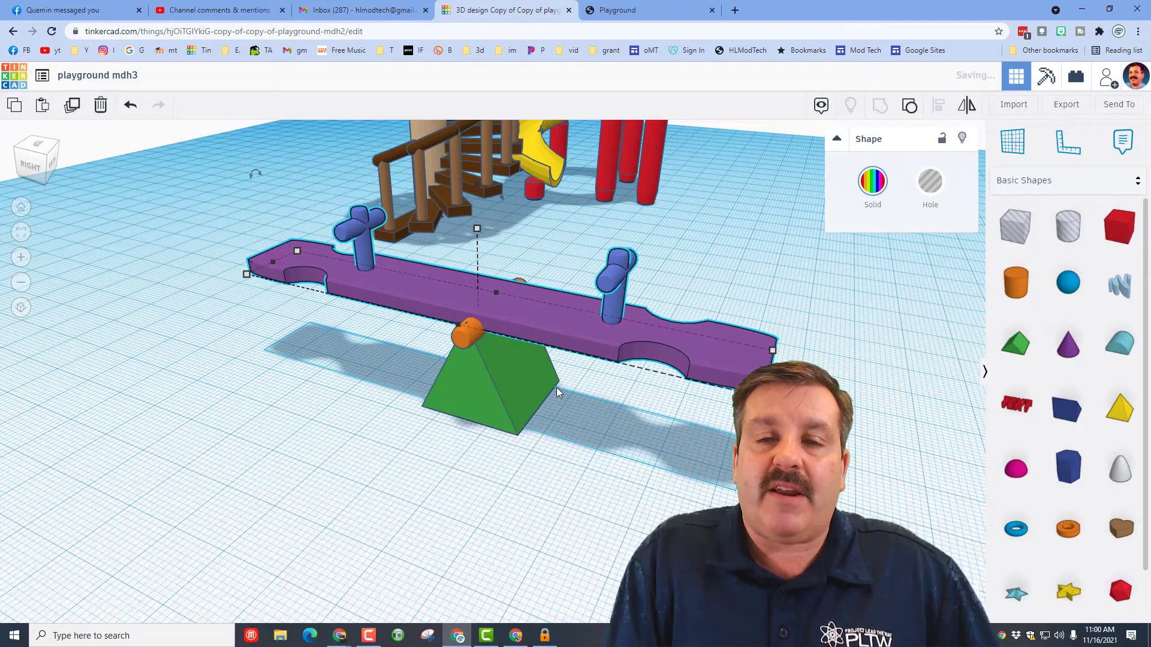
# Align the board with the green support as the fixed reference, centring it lengthwise over the pivot
pyautogui.moveTo(371, 474); pyautogui.dragTo(480, 485, button='right')
pyautogui.scroll(3, 479, 485)
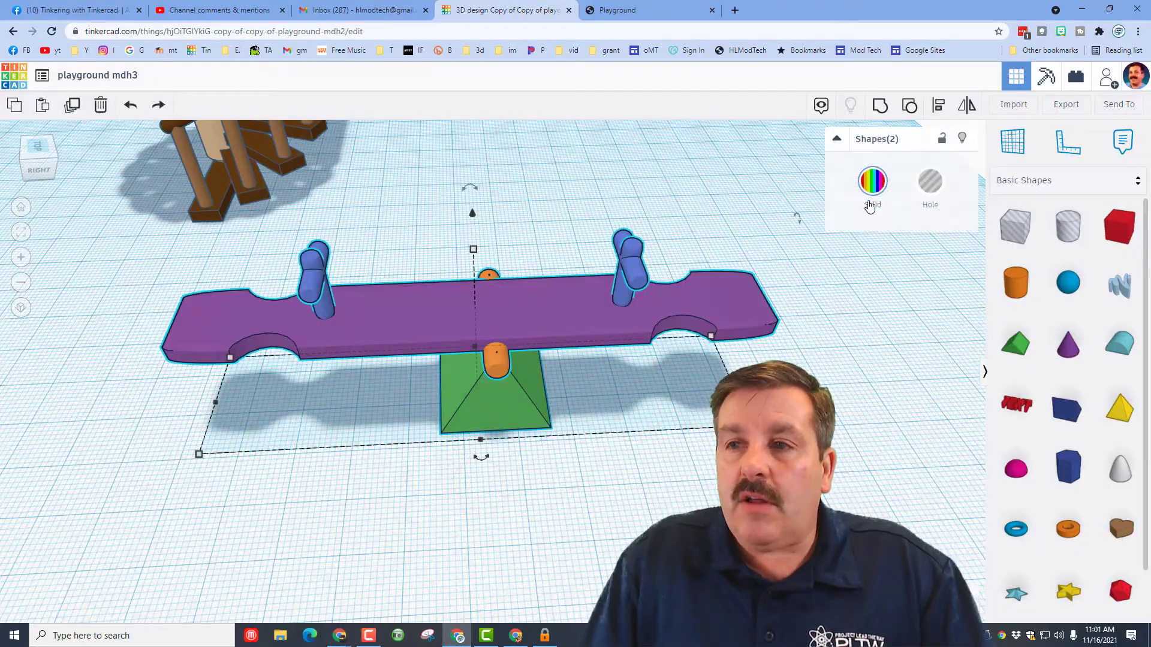
pyautogui.click(940, 99)
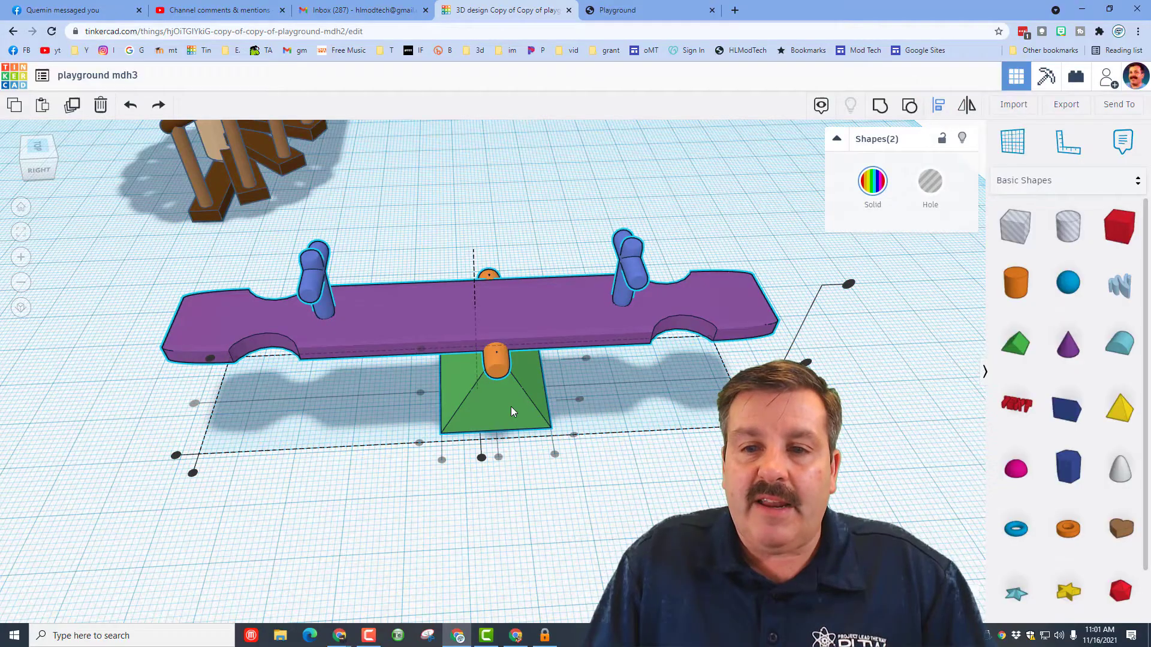
pyautogui.click(510, 399)
pyautogui.click(497, 457)
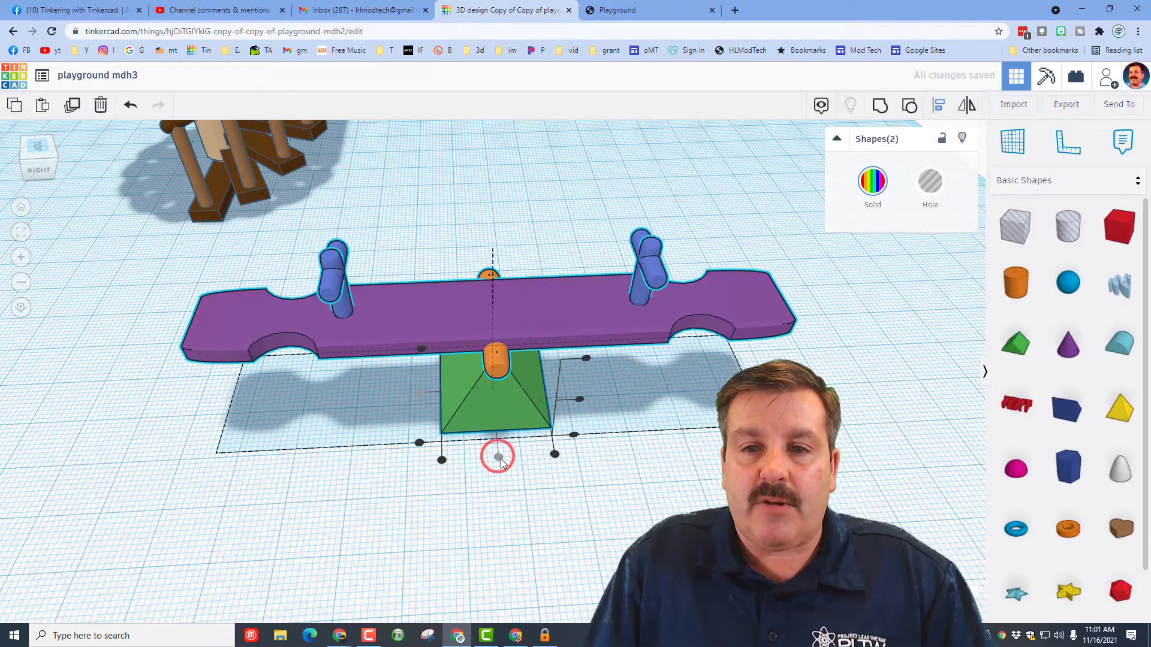
pyautogui.click(513, 479)
# Tilt the purple board about its pivot so one end dips toward the ground, and undo the extra adjustment
pyautogui.moveTo(618, 499); pyautogui.dragTo(614, 450, button='right')
pyautogui.scroll(-3, 606, 429)
pyautogui.click(551, 324)
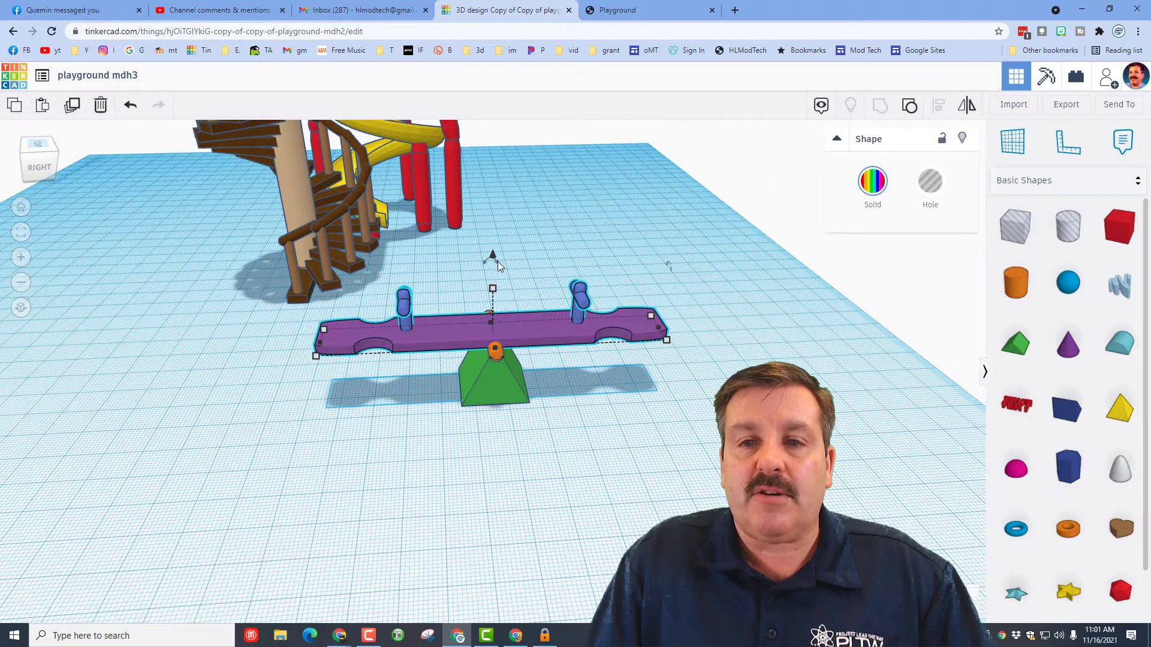
pyautogui.moveTo(498, 261); pyautogui.dragTo(534, 213)
pyautogui.moveTo(569, 311); pyautogui.dragTo(520, 277, button='right')
pyautogui.moveTo(485, 260); pyautogui.dragTo(491, 151)
pyautogui.click(127, 106)
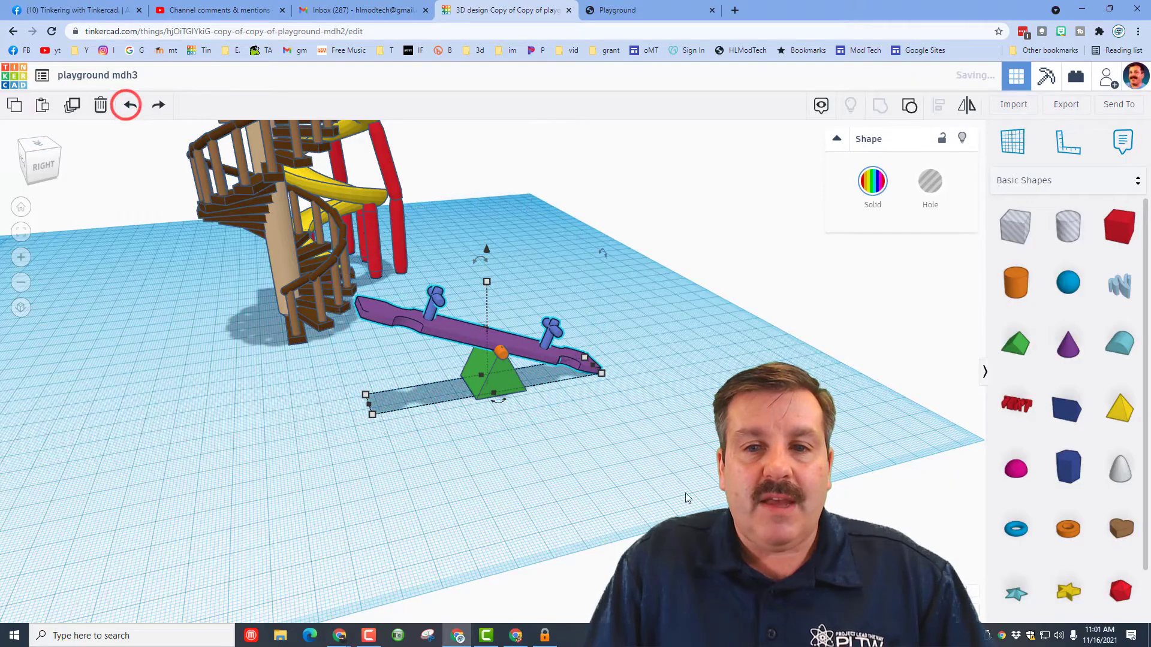
pyautogui.moveTo(779, 444); pyautogui.dragTo(555, 495, button='right')
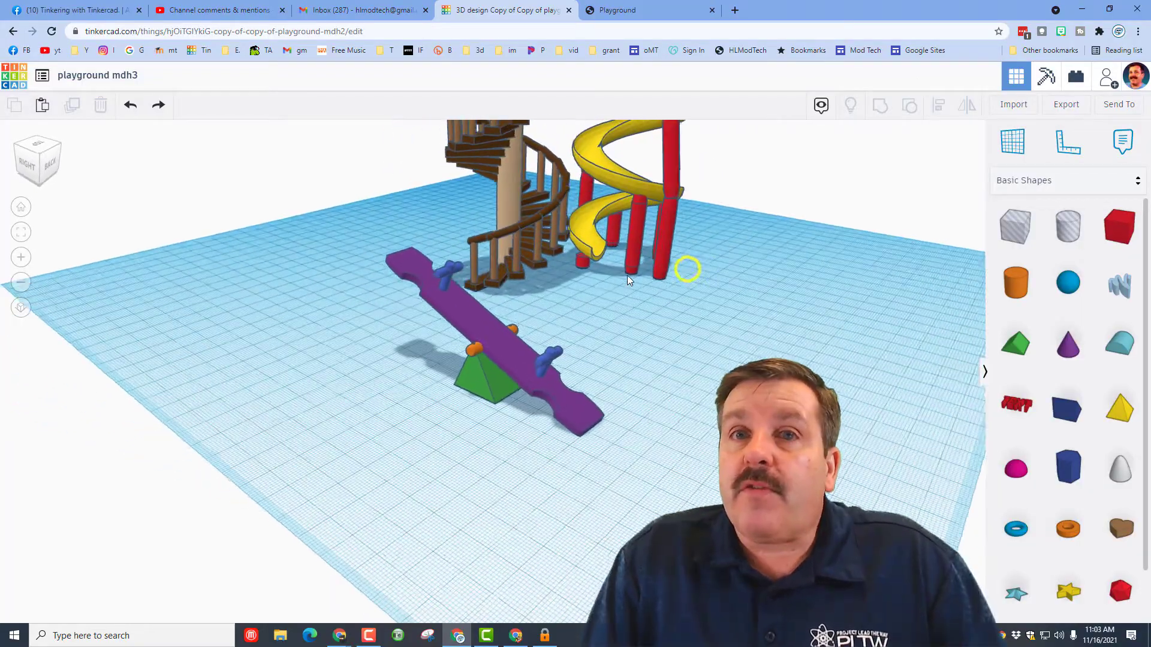
# Browse all Shape Generators in the shapes library and load more shapes
pyautogui.moveTo(627, 275); pyautogui.dragTo(682, 274, button='right')
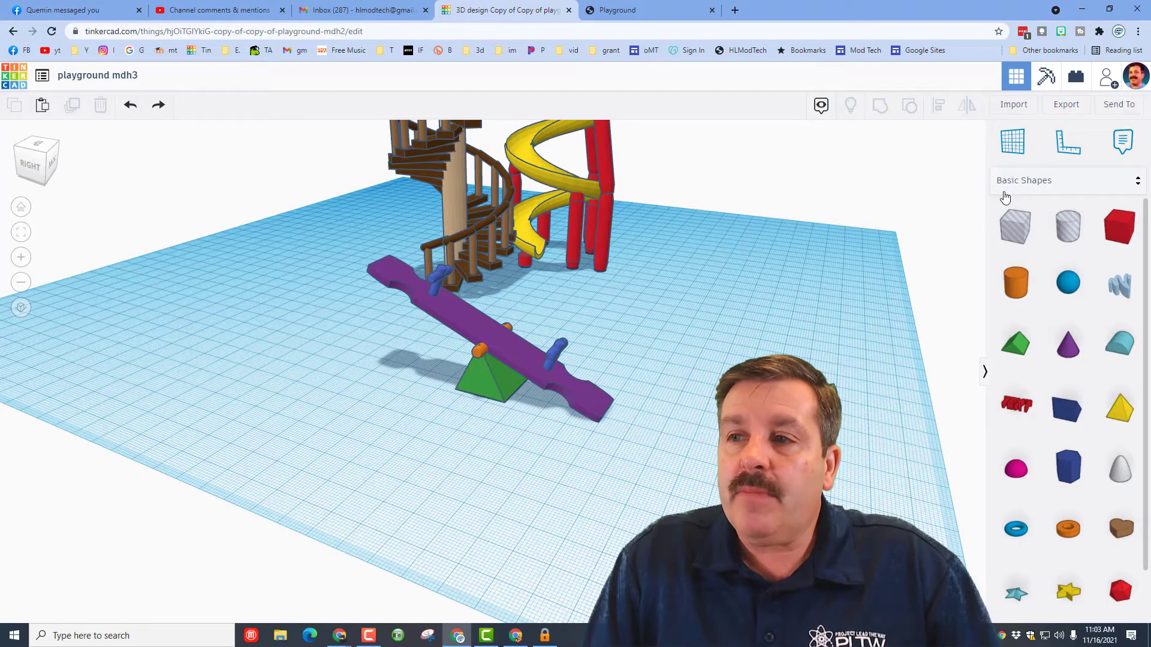
pyautogui.click(1084, 179)
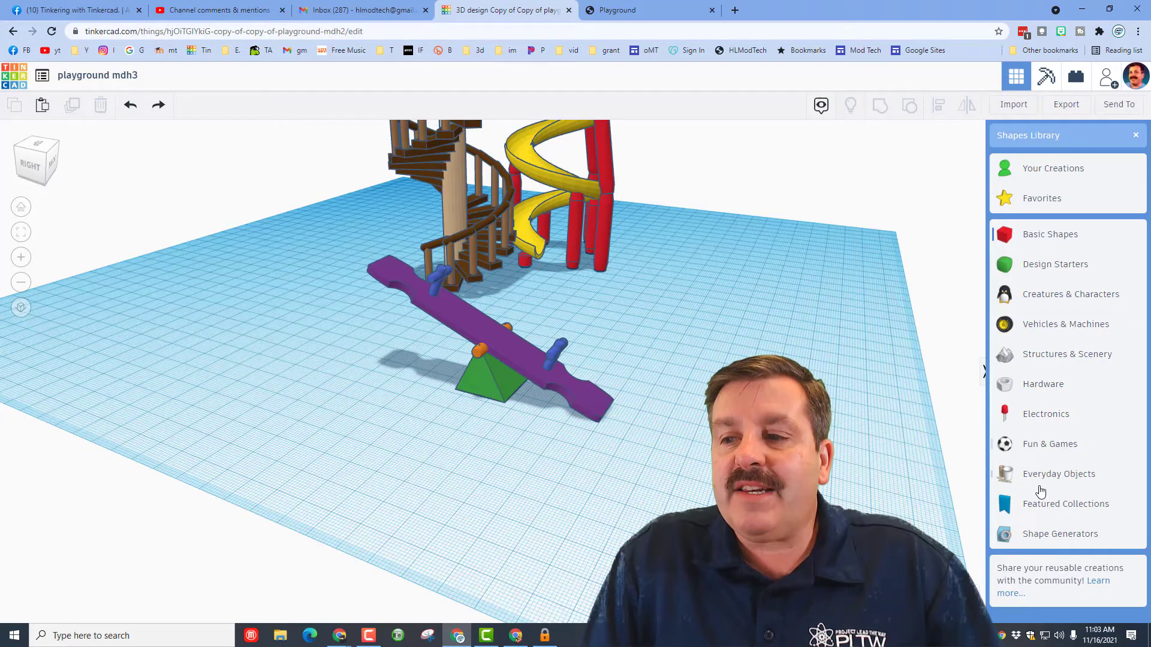
pyautogui.click(1055, 533)
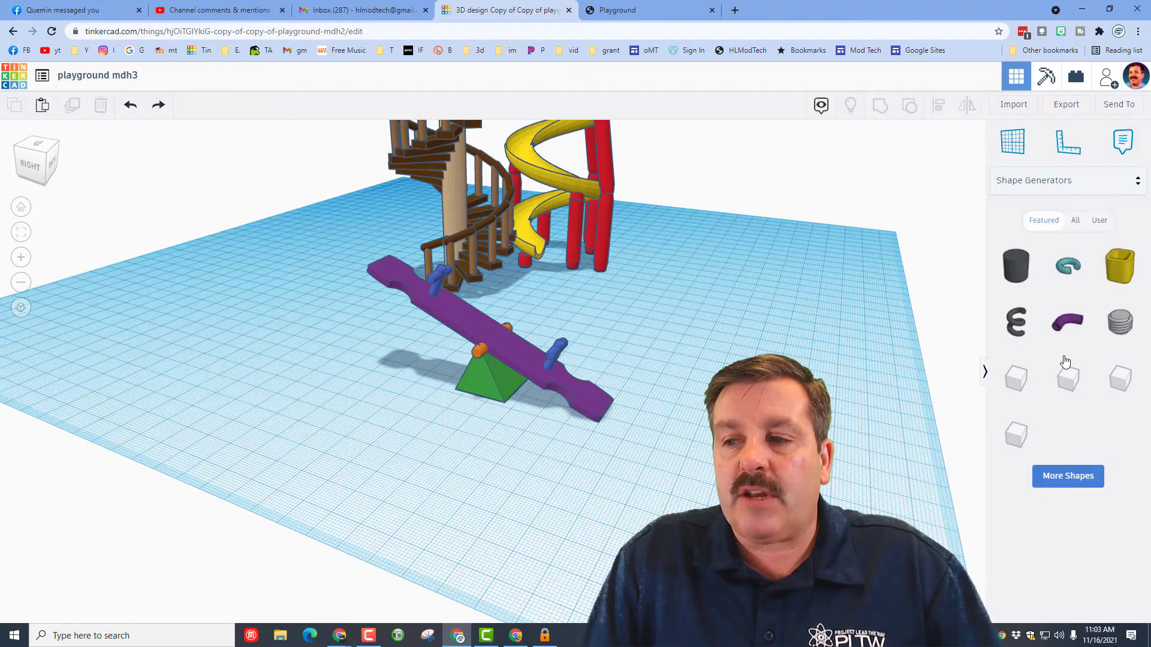
pyautogui.click(1075, 221)
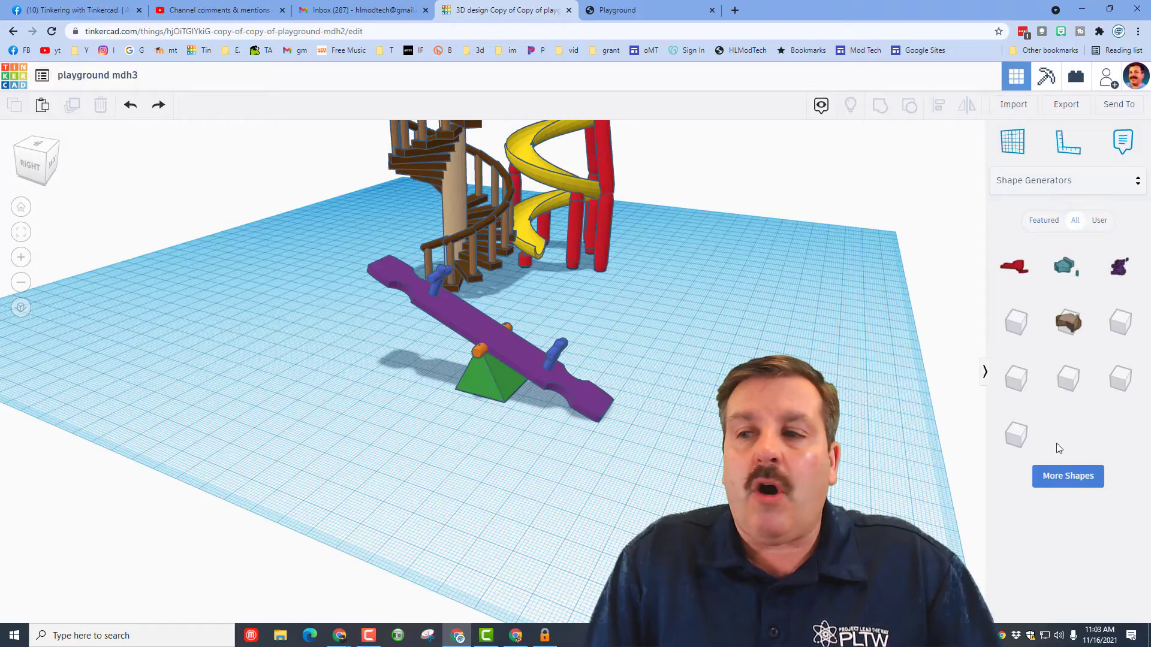
pyautogui.click(1073, 478)
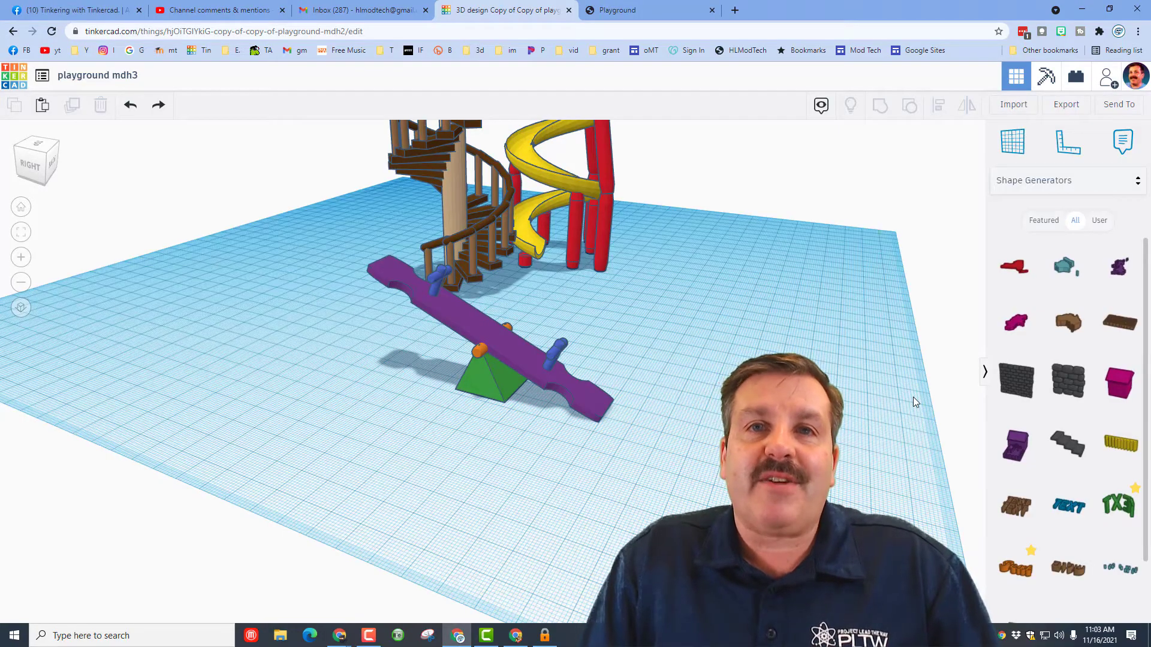
# Switch to the HLModTech Playground page, look over its playground projects, and return to the Tinkercad design
pyautogui.click(623, 10)
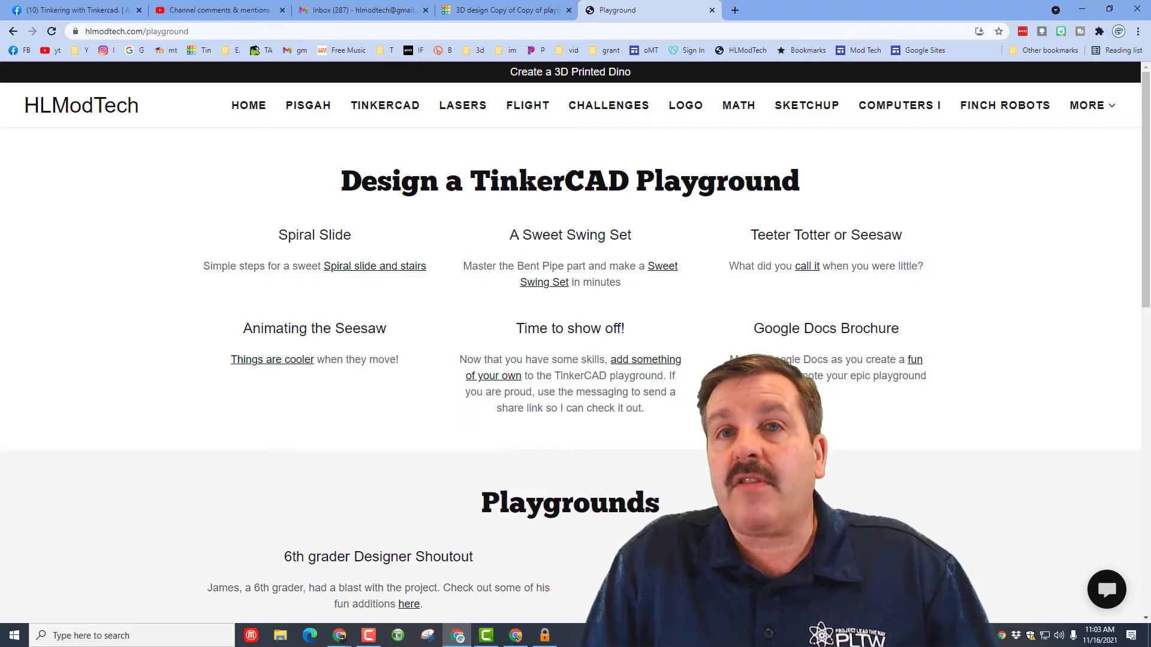
pyautogui.scroll(-1, 542, 330)
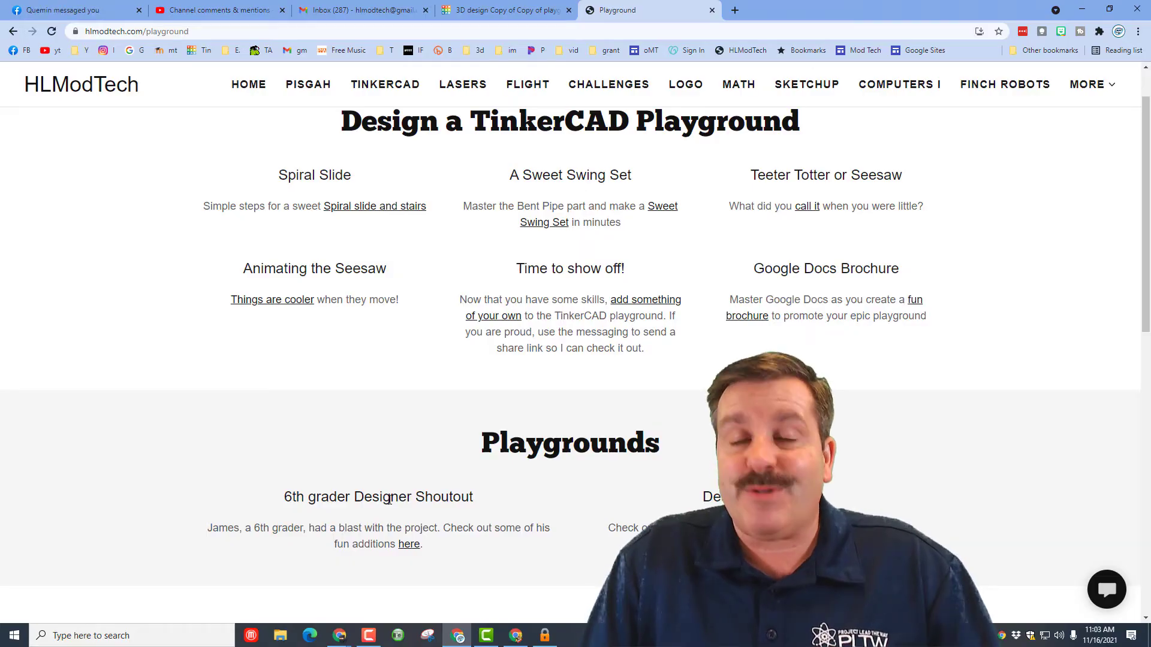
pyautogui.hotkey('ctrl', 'shift', 'Tab')
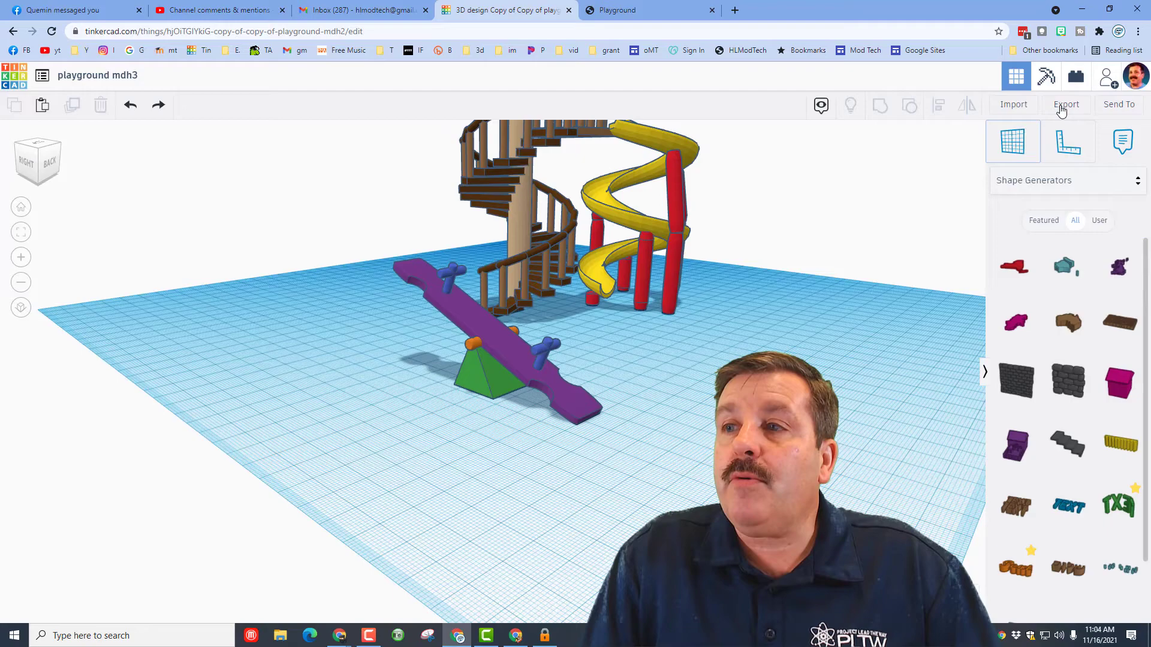
# Generate a new collaboration link for the playground design and copy it
pyautogui.click(1108, 79)
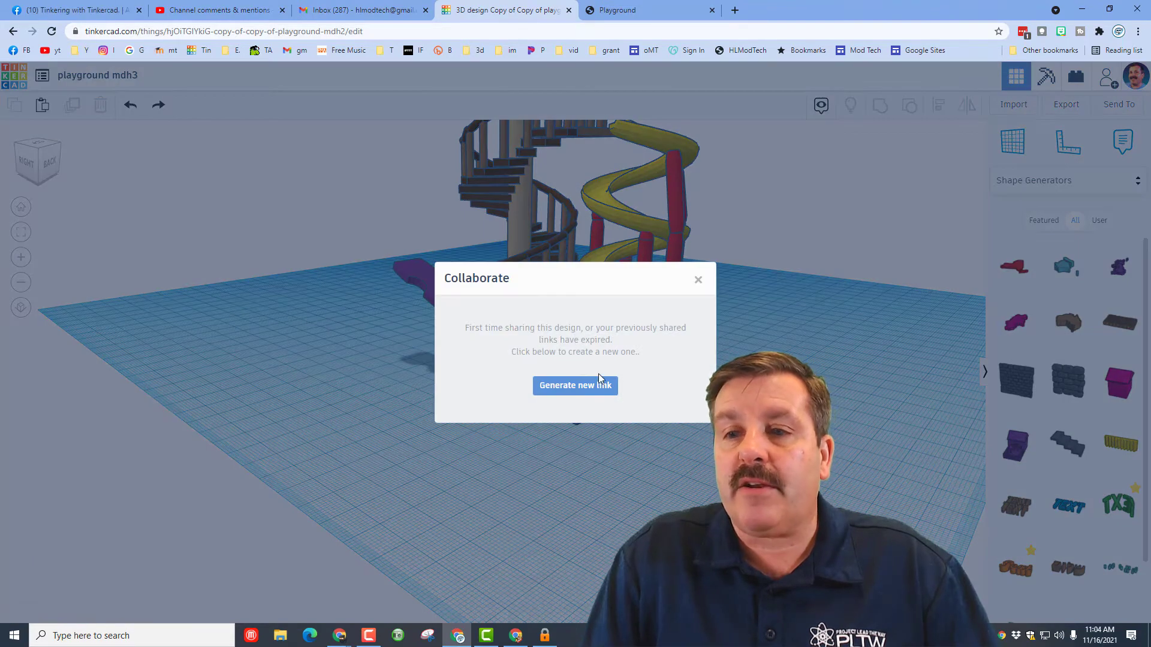
pyautogui.click(602, 391)
pyautogui.click(639, 352)
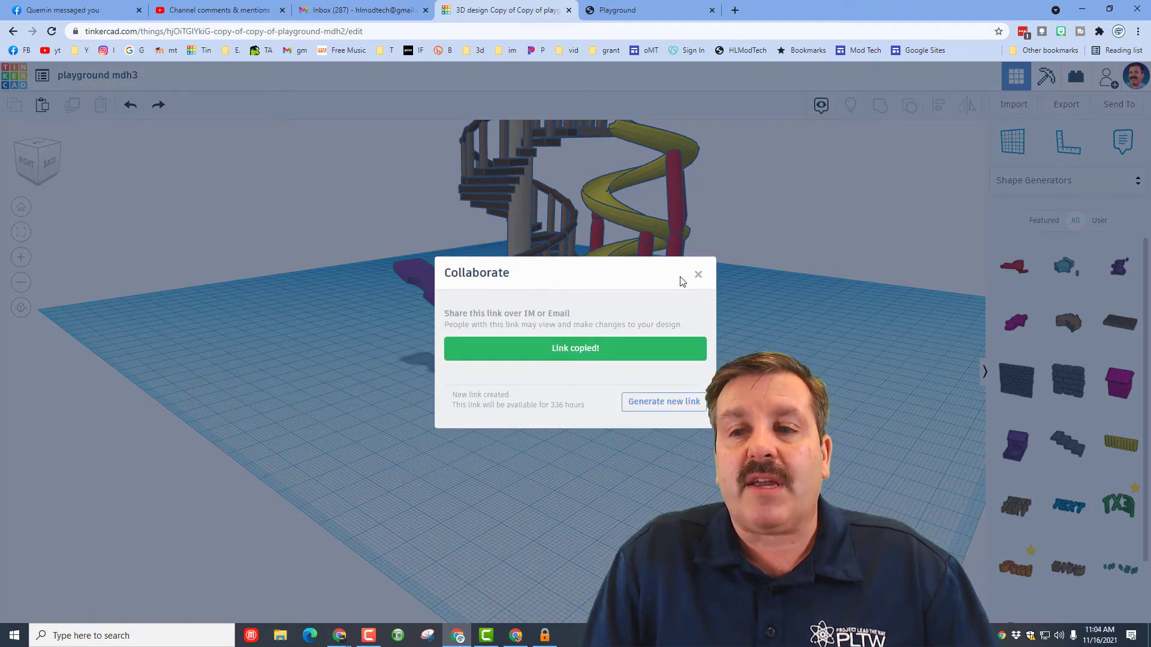
# Switch to the HLModTech Playground page and open its contact message form
pyautogui.hotkey('ctrl', 'Tab')
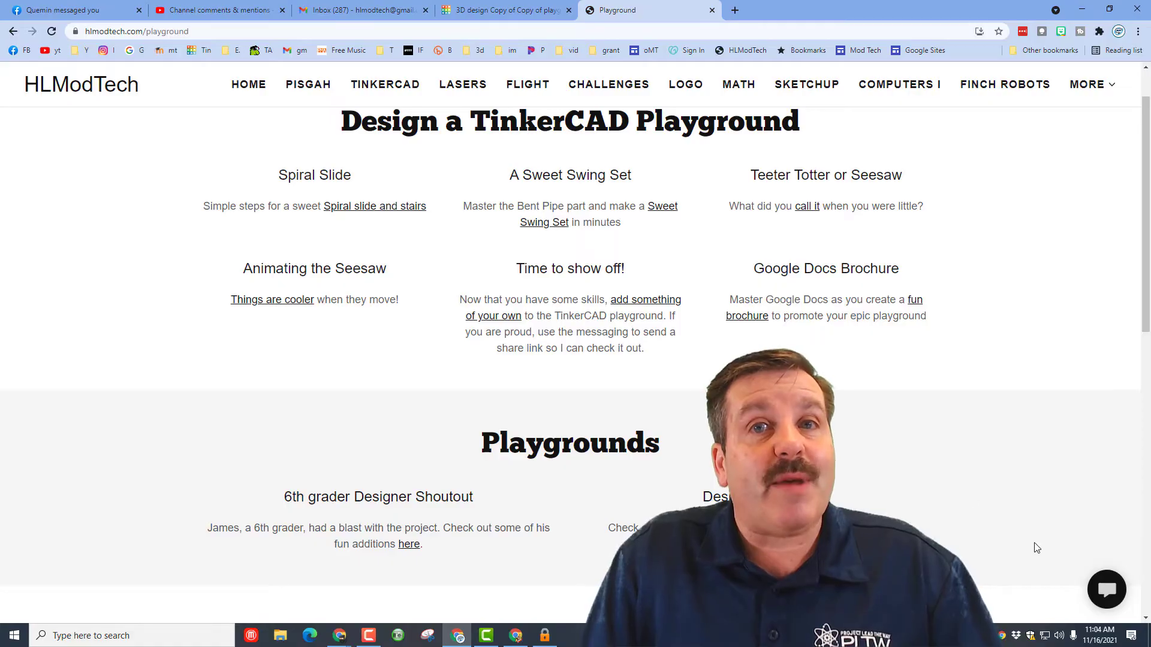
pyautogui.click(1102, 591)
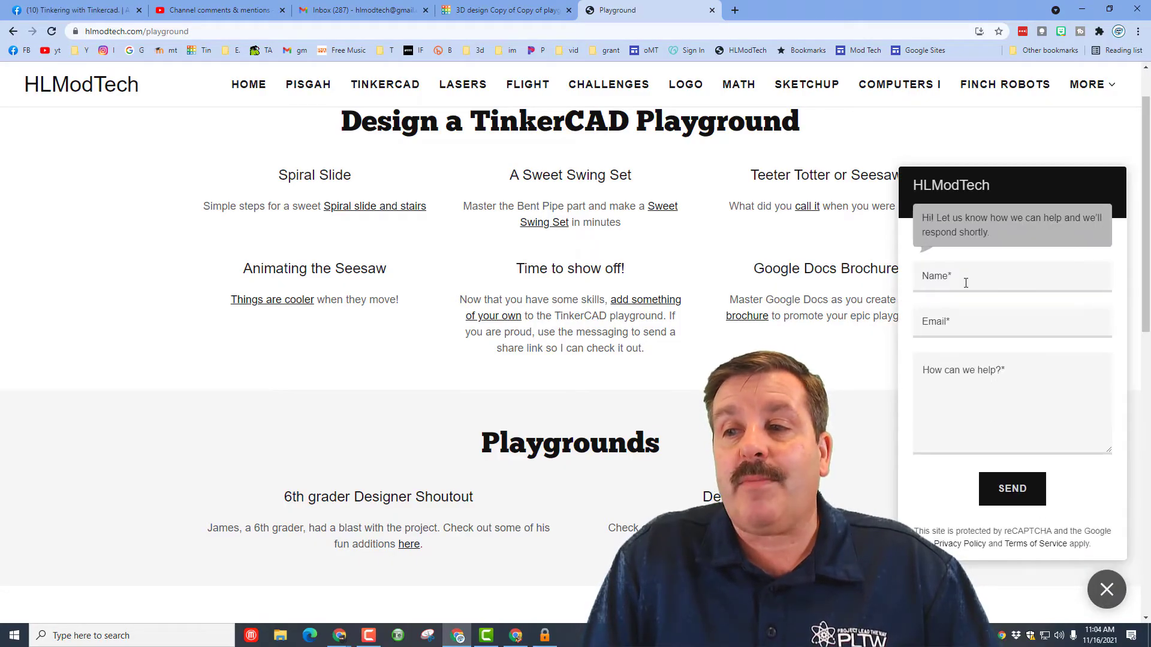